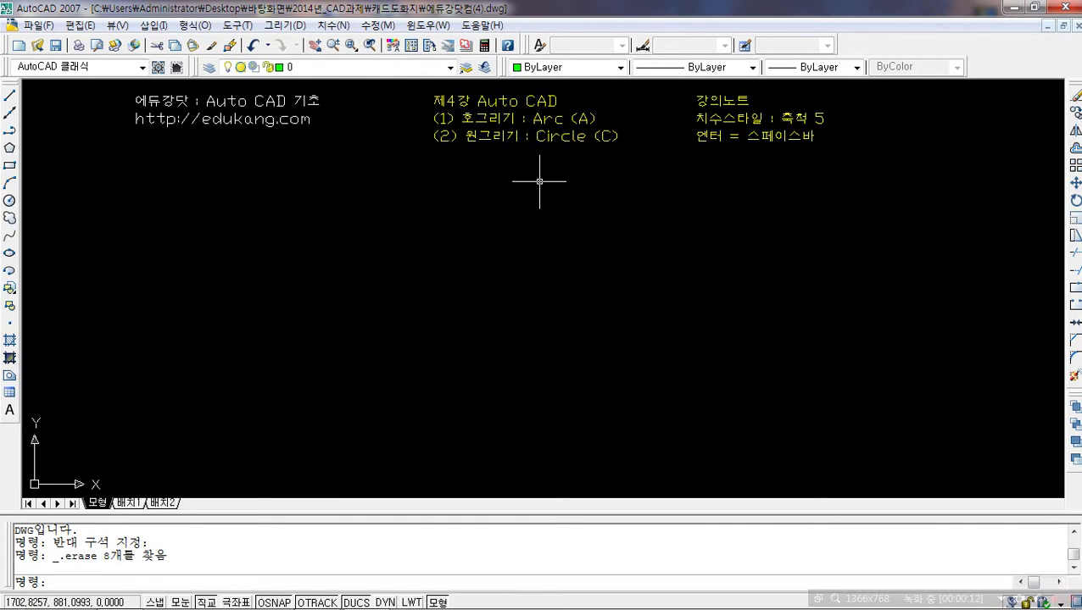
Select the three title text lines, then clear the selection.
left_click(430, 93)
left_click(595, 149)
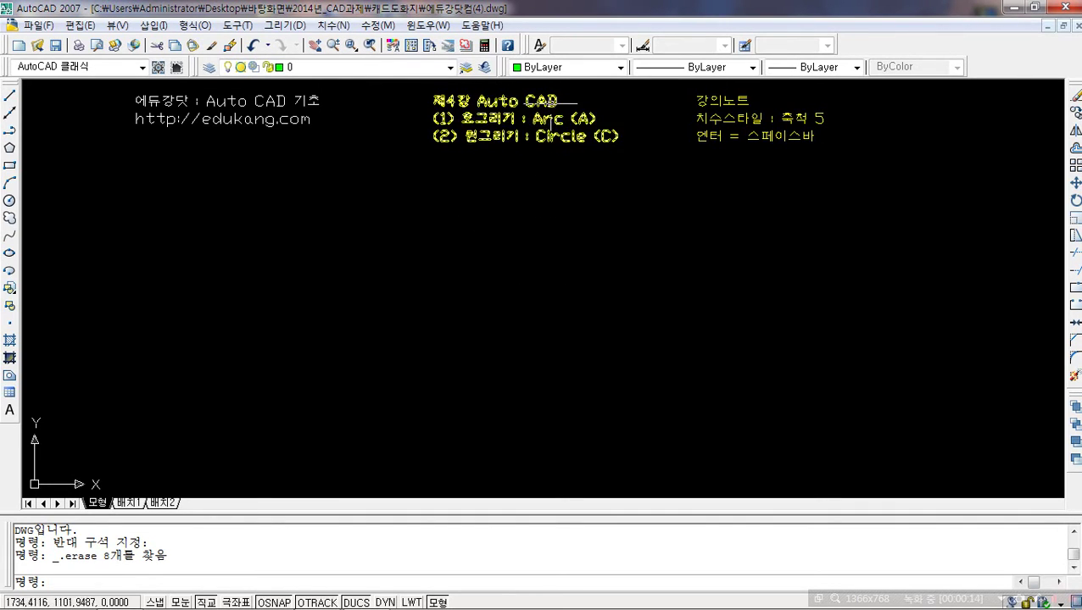
key("Escape")
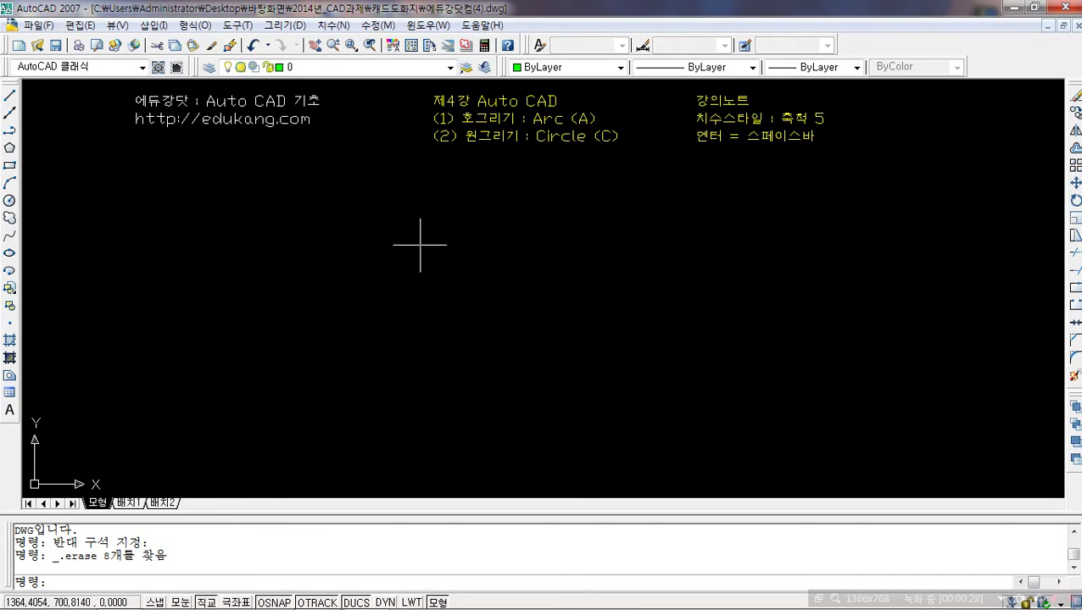
Draw a 300-unit L corner: a line 300 right, then 300 down.
type("1")
key("space")
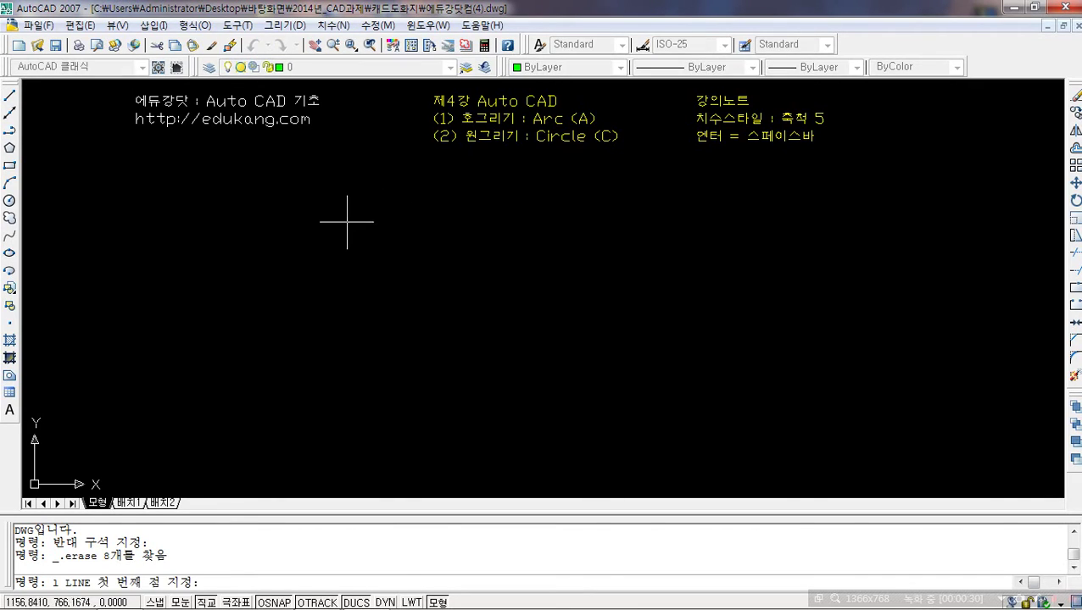
left_click(343, 221)
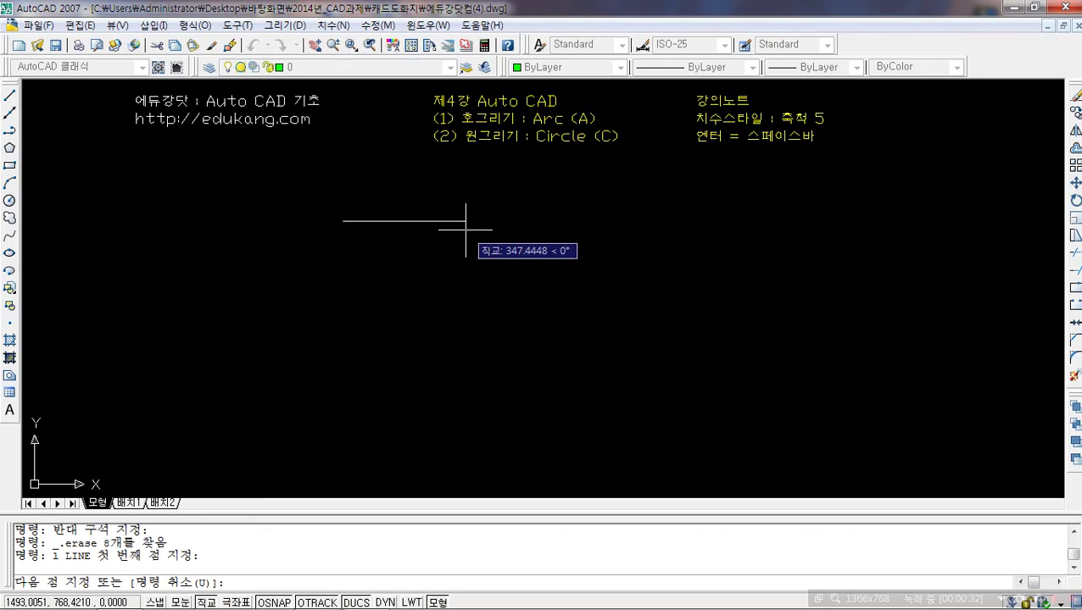
type("300")
key("space")
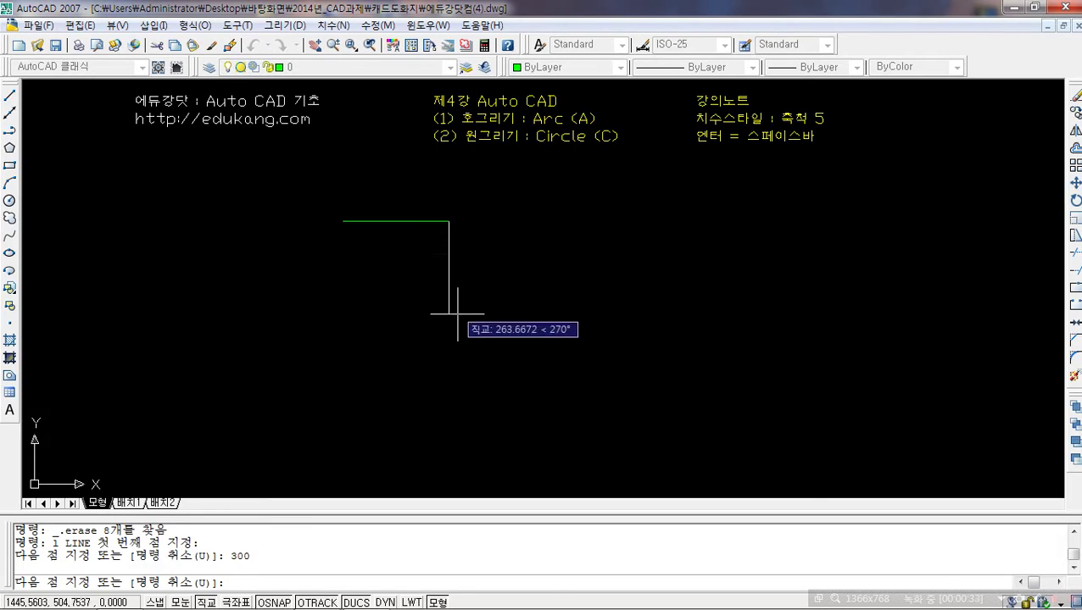
type("300")
key("space")
key("Escape")
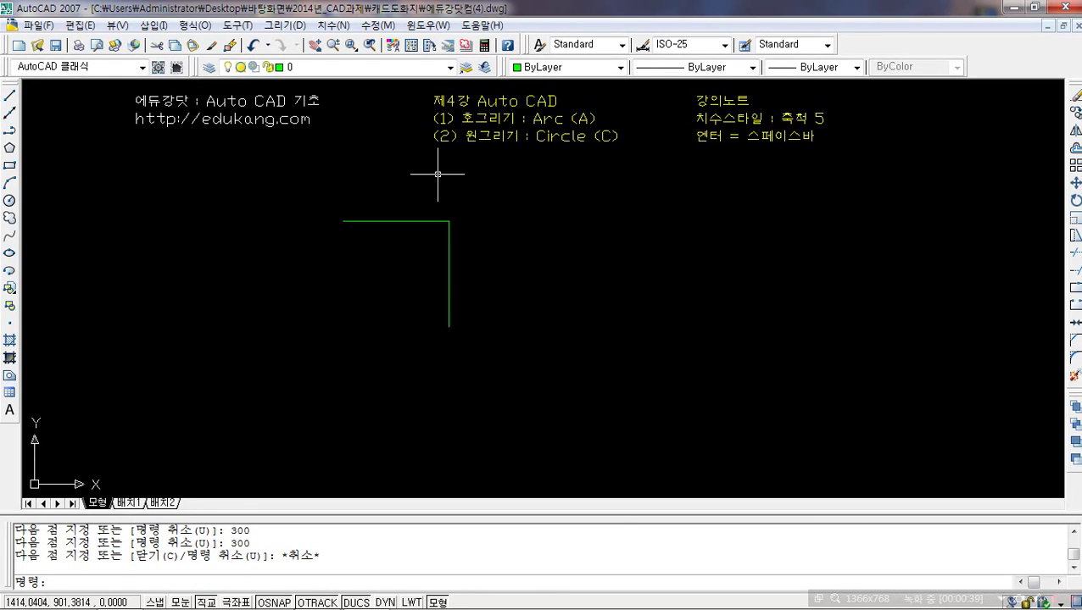
Draw a three-point arc from the L's left end through the corner to its bottom end.
type("a")
key("space")
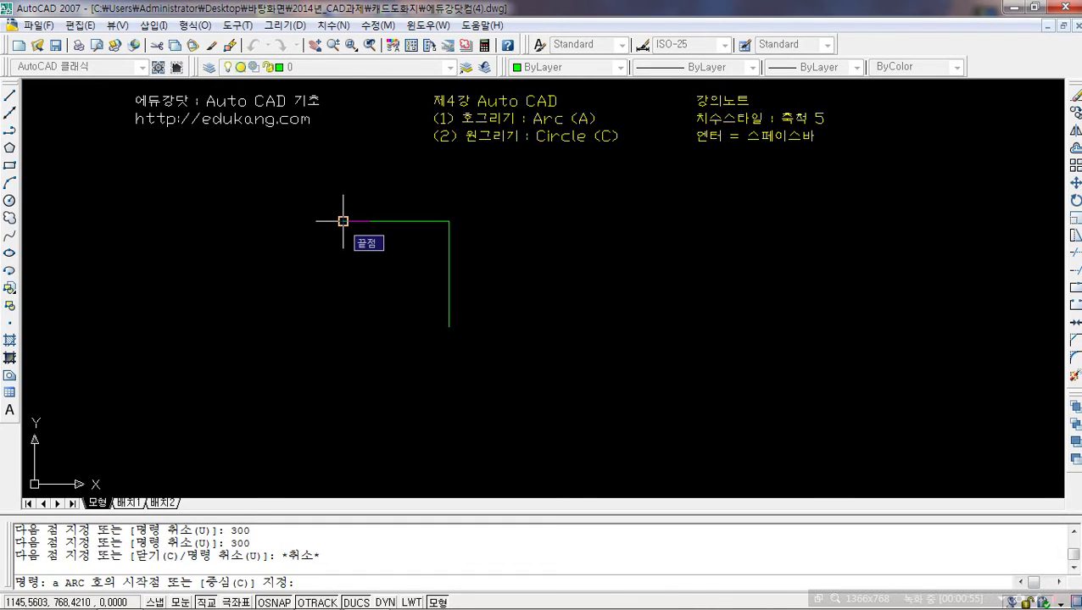
left_click(343, 221)
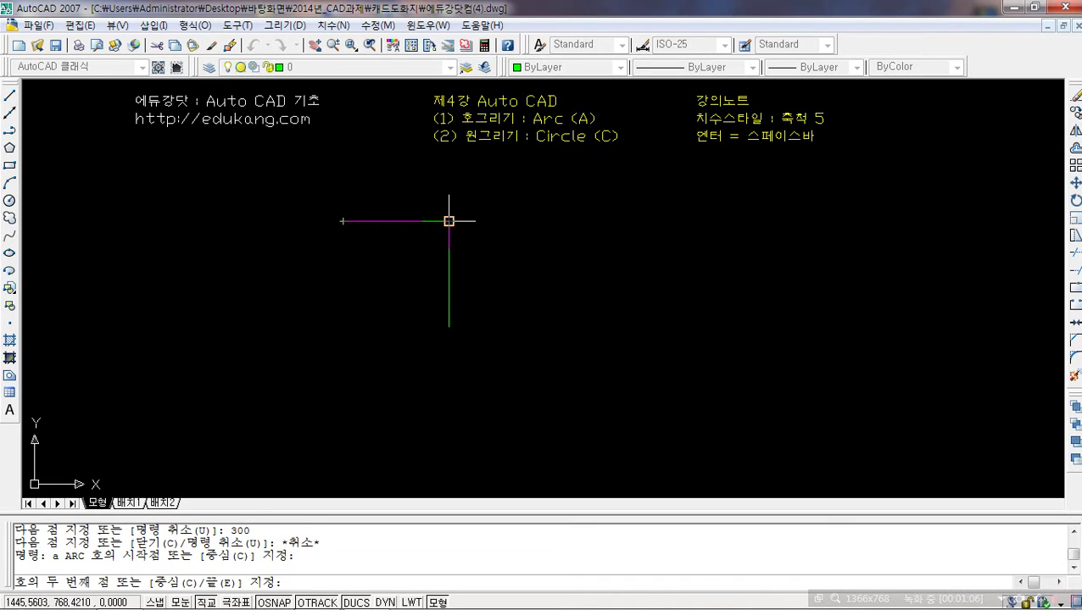
left_click(448, 222)
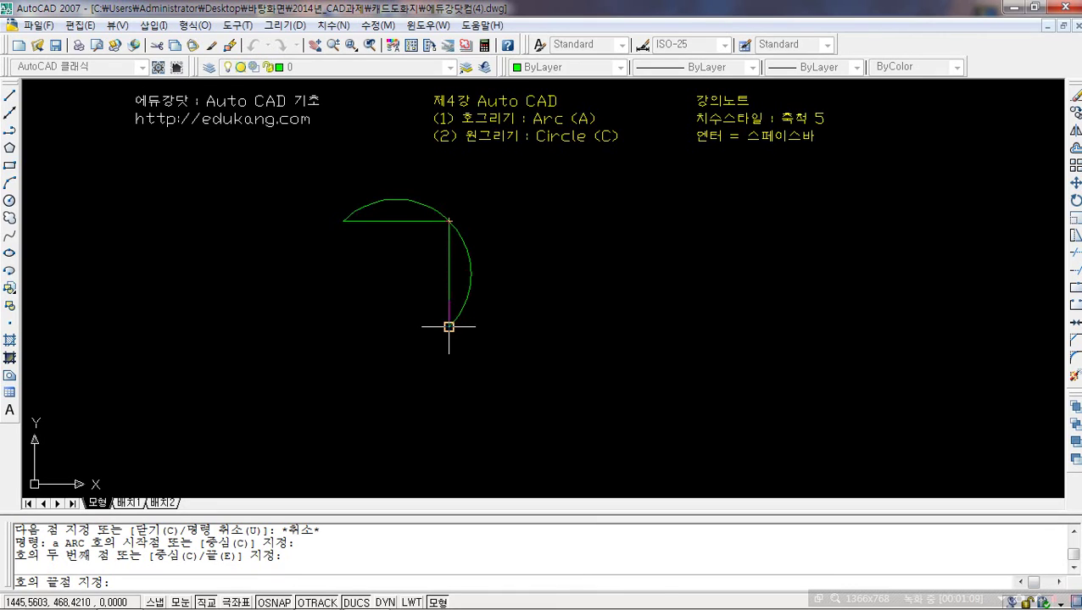
left_click(448, 326)
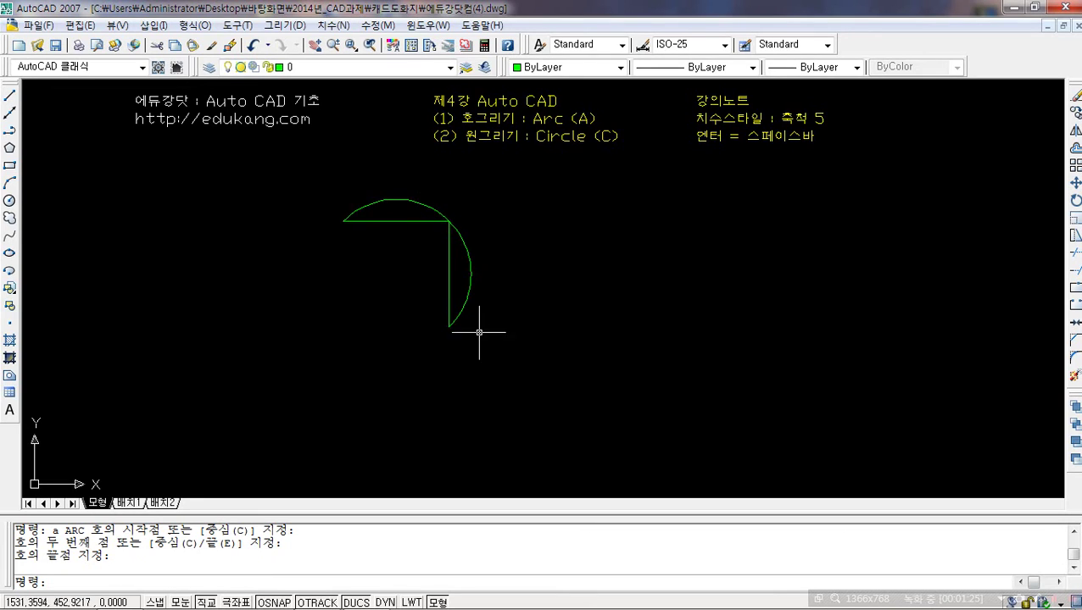
Draw a second 300-unit L corner to the right, 300 right then 300 down.
type("l")
key("space")
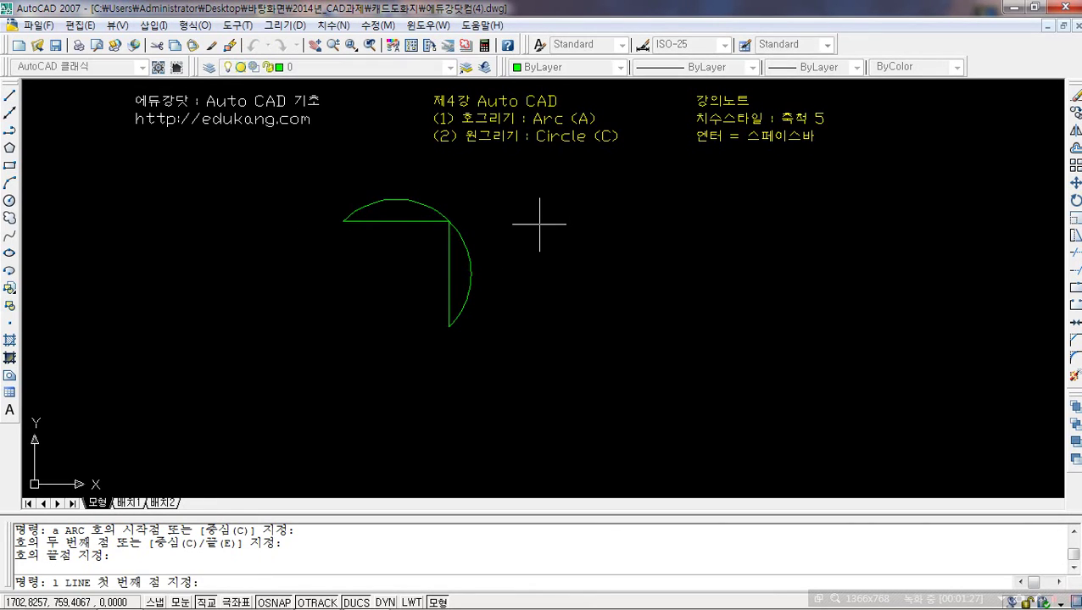
left_click(539, 224)
type("0")
key("space")
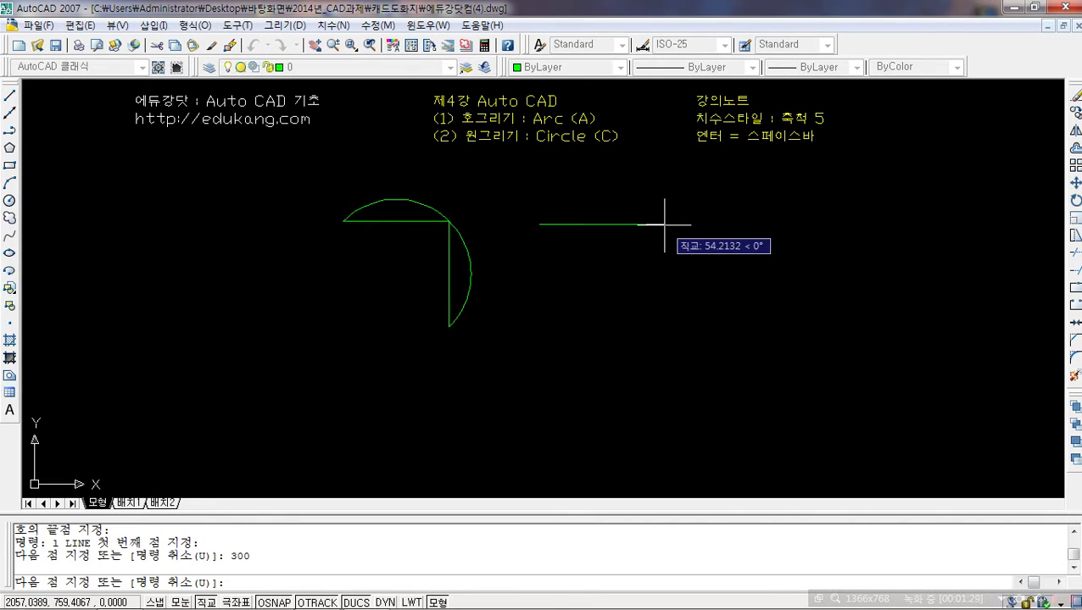
key("space")
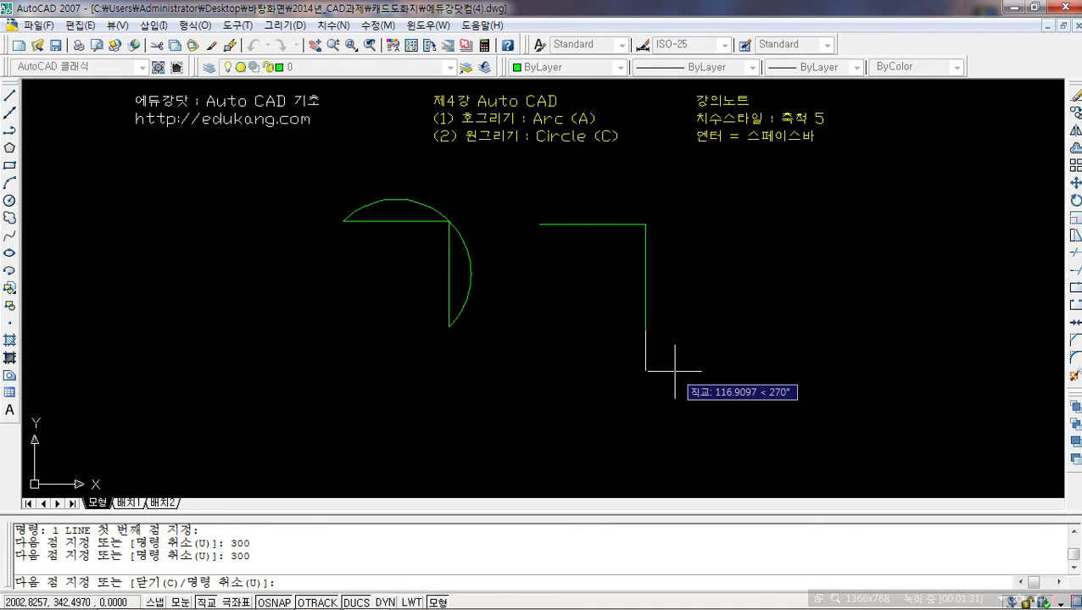
key("Escape")
Draw a quarter arc centred on the corner, from the left end to the bottom end.
type("명령: a")
key("space")
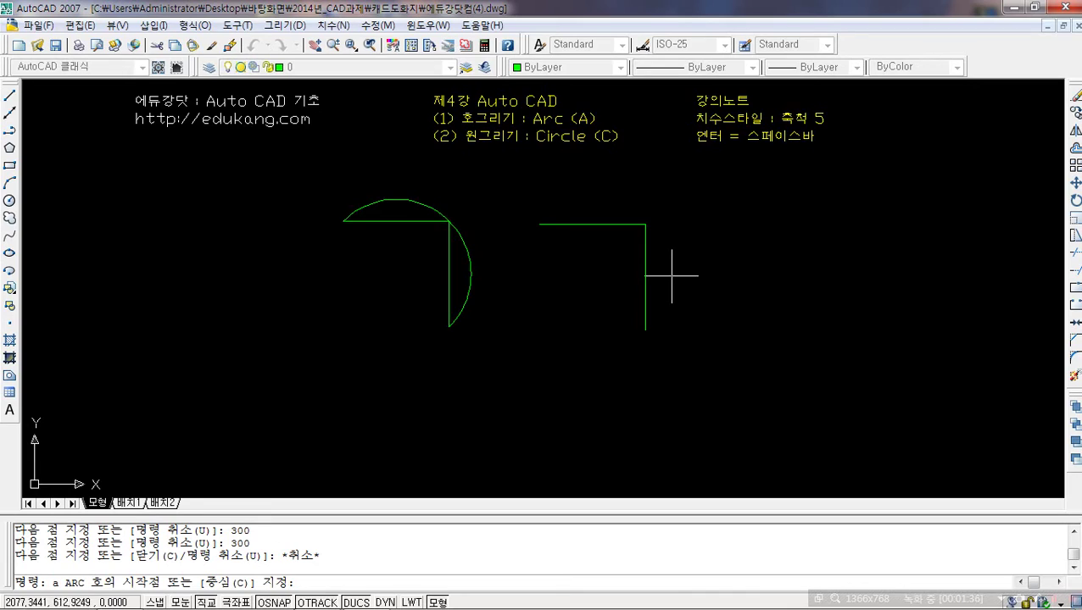
type("c")
key("space")
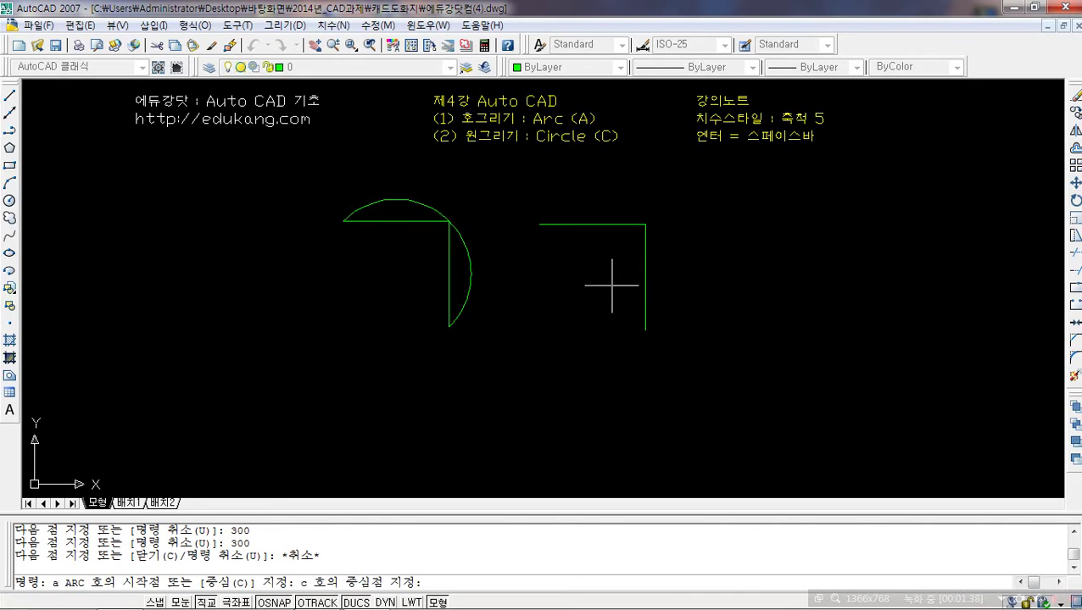
left_click(645, 224)
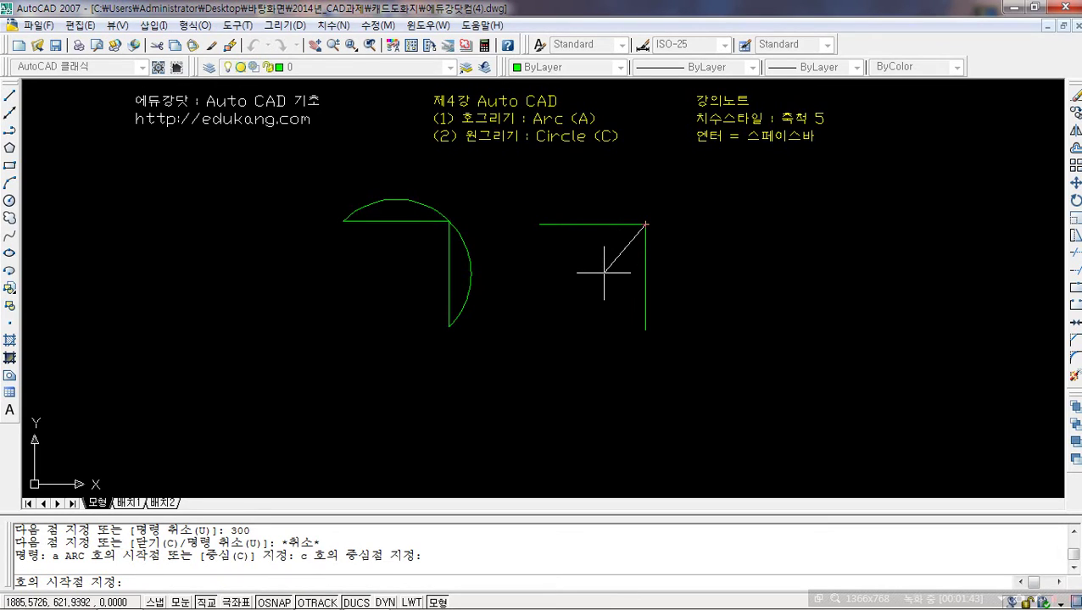
left_click(539, 224)
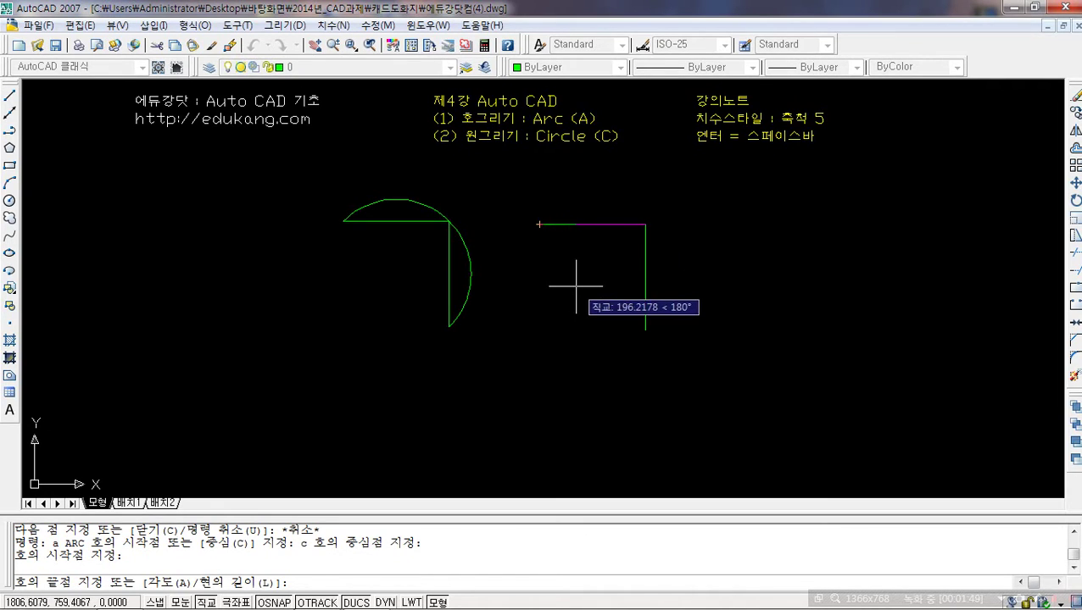
left_click(645, 329)
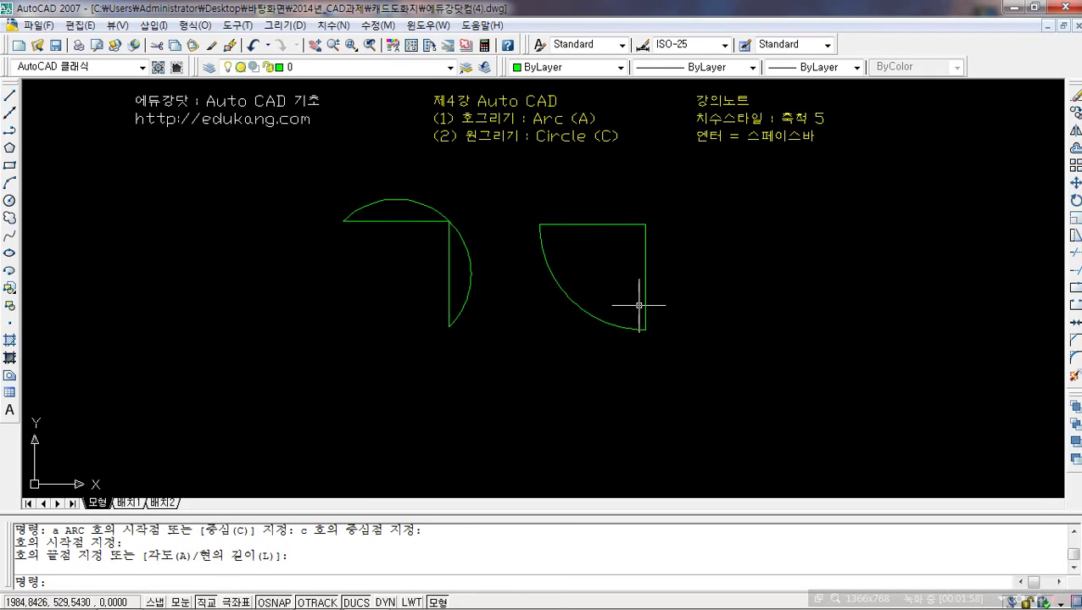
Draw a third 300-unit L corner farther right, redoing a failed first attempt.
type("l")
key("Return")
left_click(705, 225)
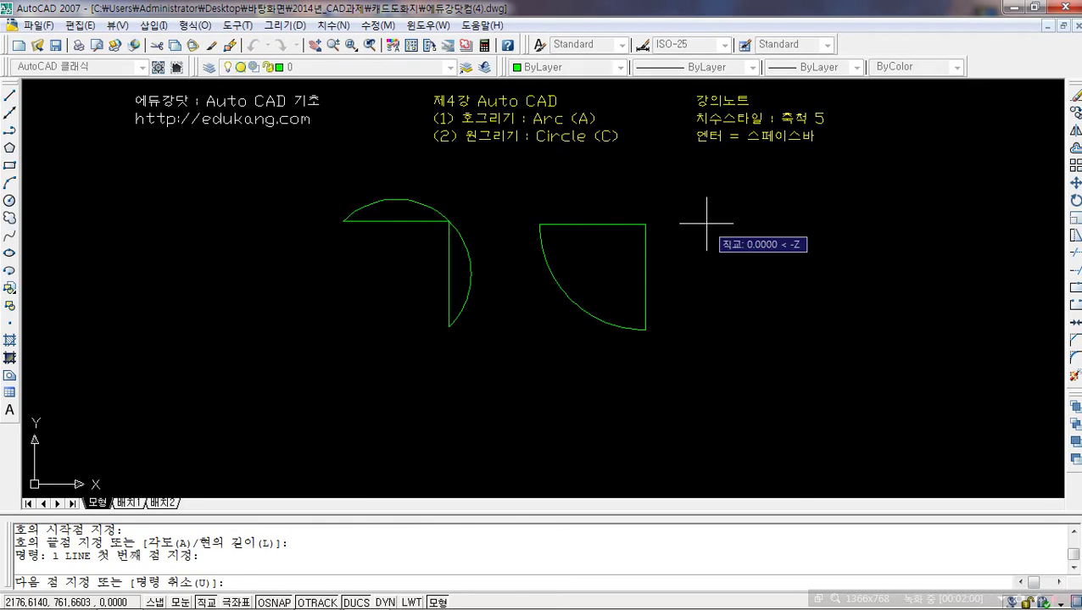
type("0")
key("Return")
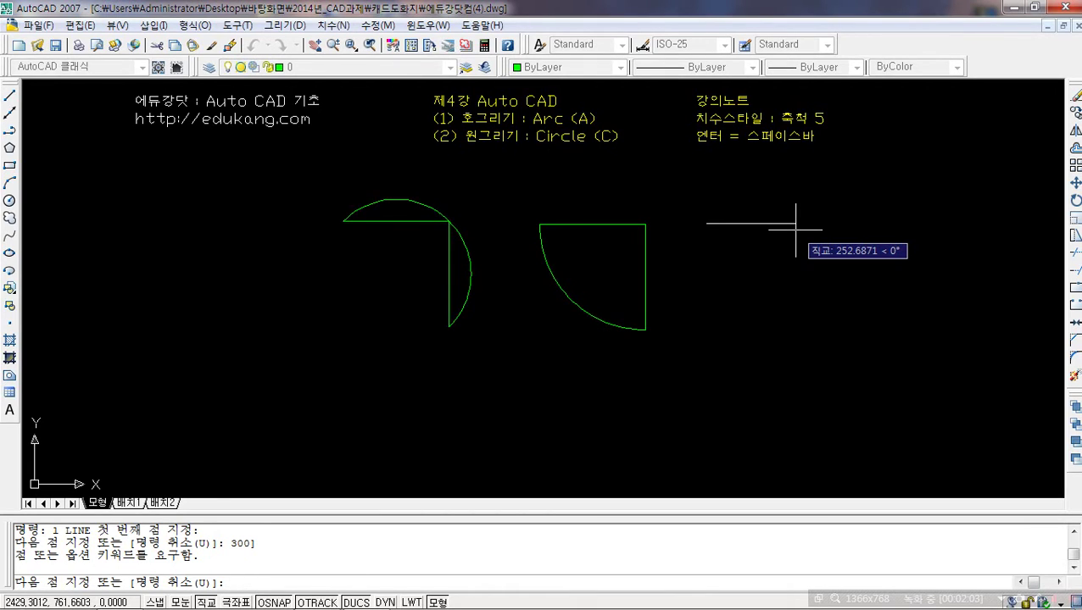
key("Escape")
type("명령: l")
key("Return")
left_click(746, 228)
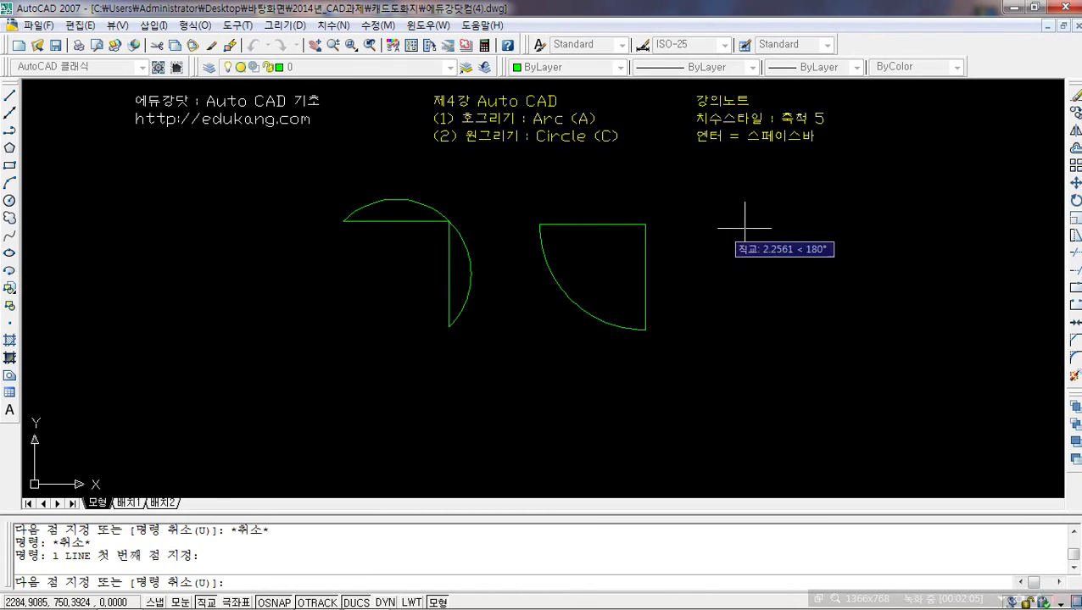
key("Return")
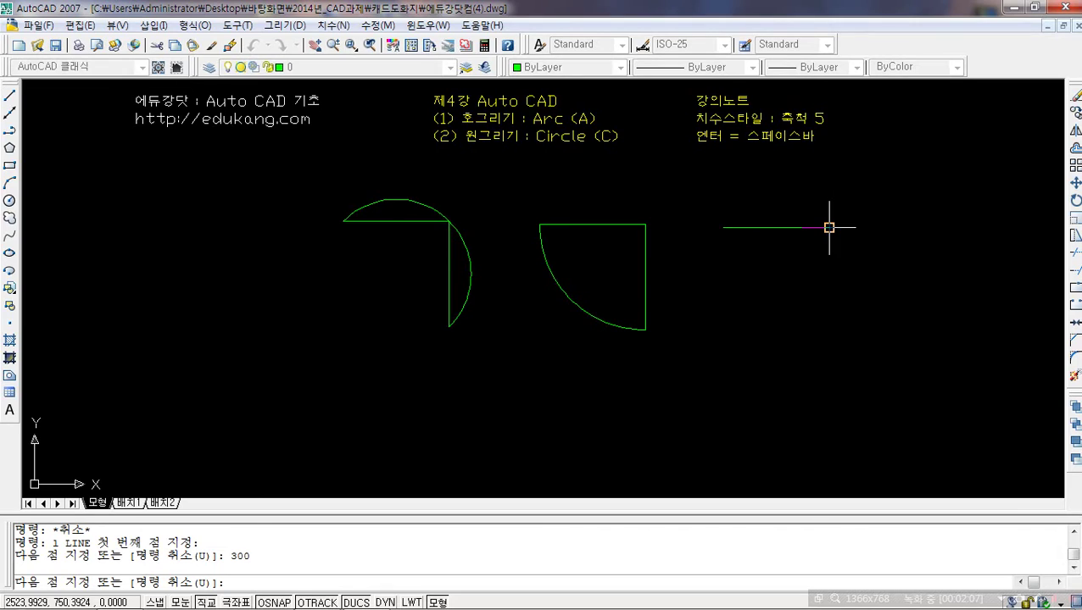
type("300")
key("Return")
key("Escape")
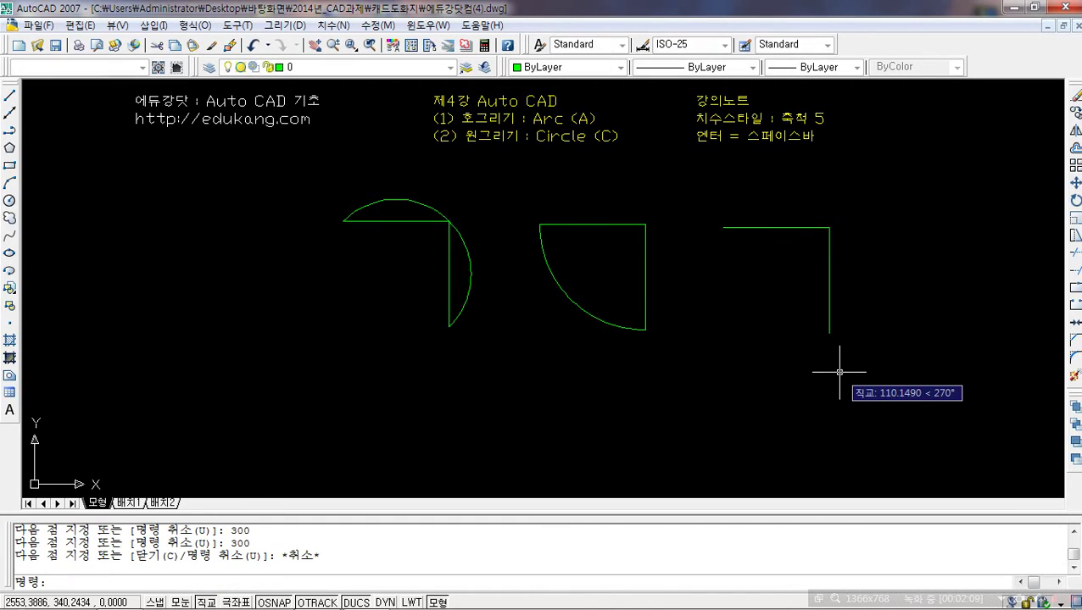
Draw its quarter arc: start at the left end, end at the bottom, centre at the corner.
type("a")
key("Return")
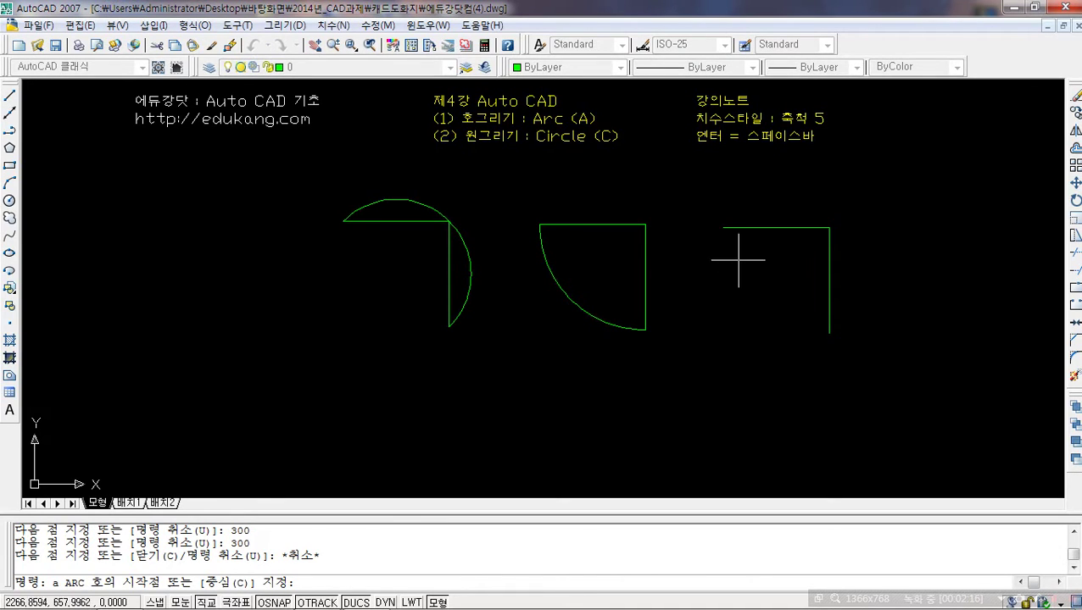
left_click(723, 227)
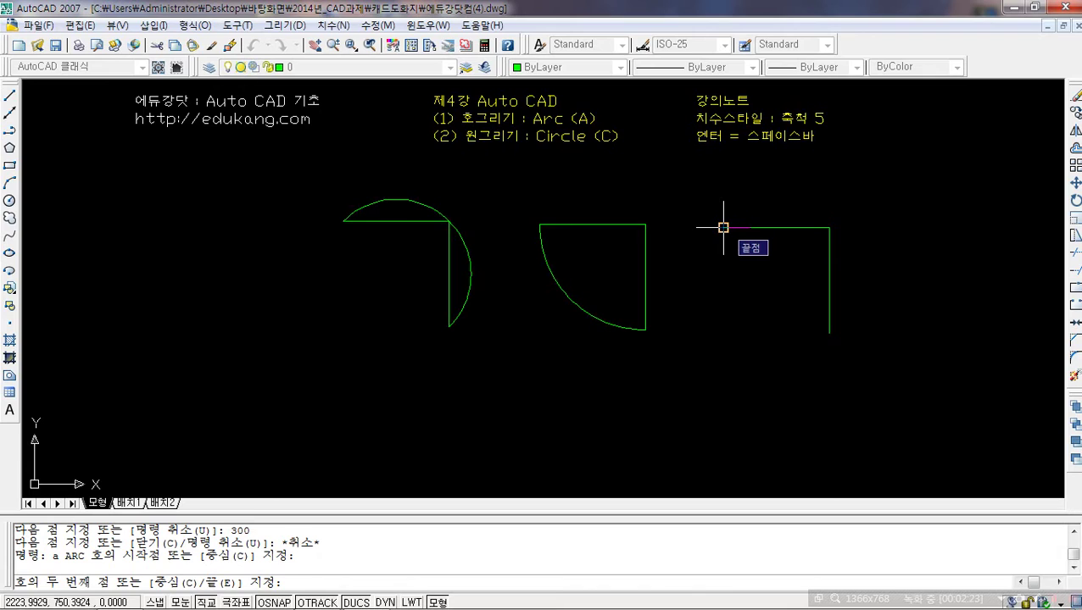
type("e")
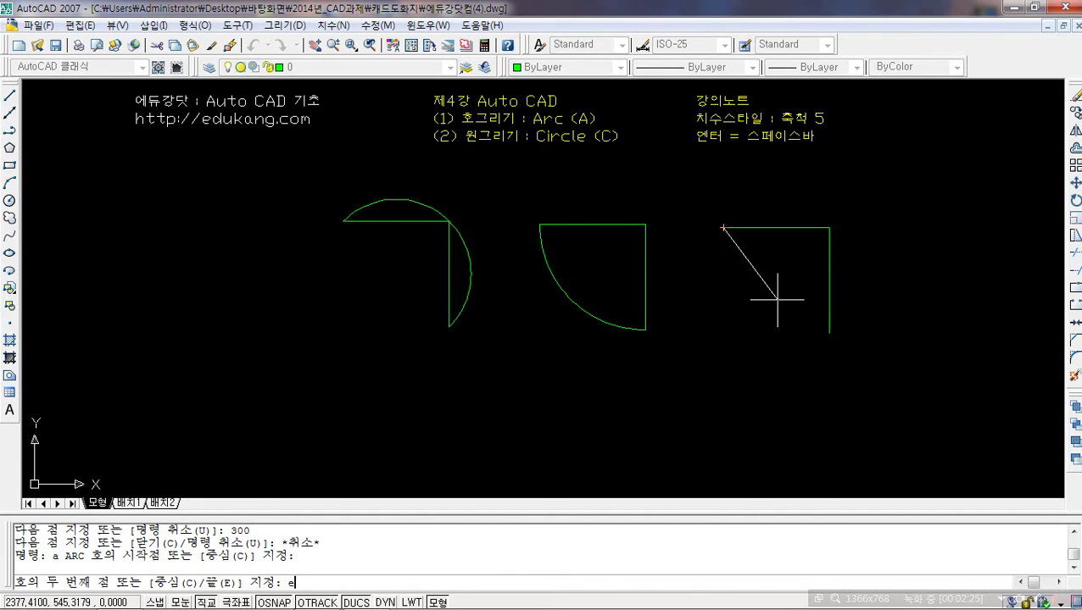
key("space")
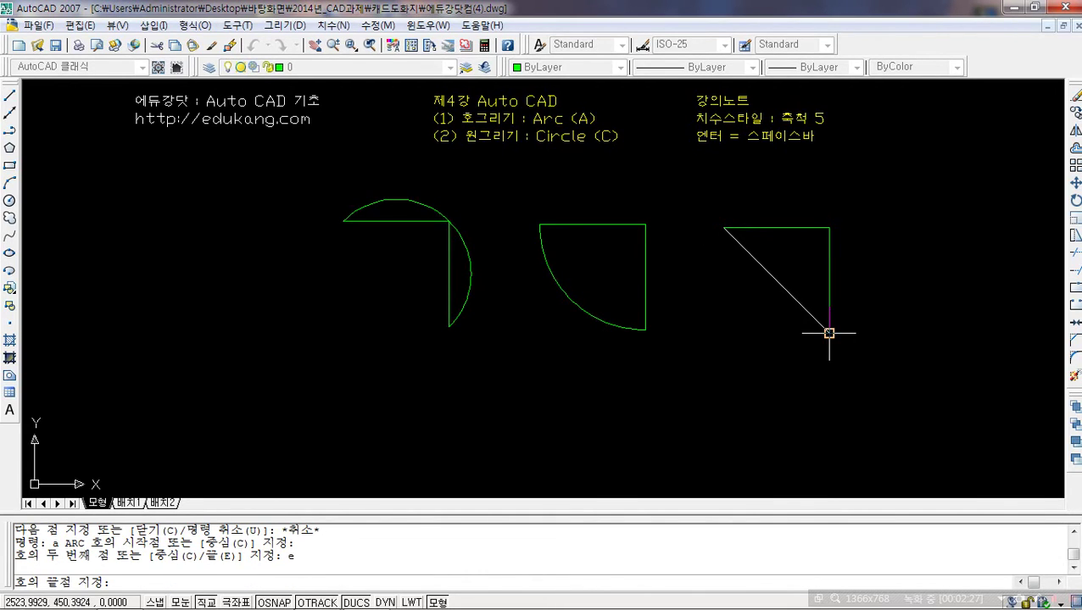
left_click(829, 334)
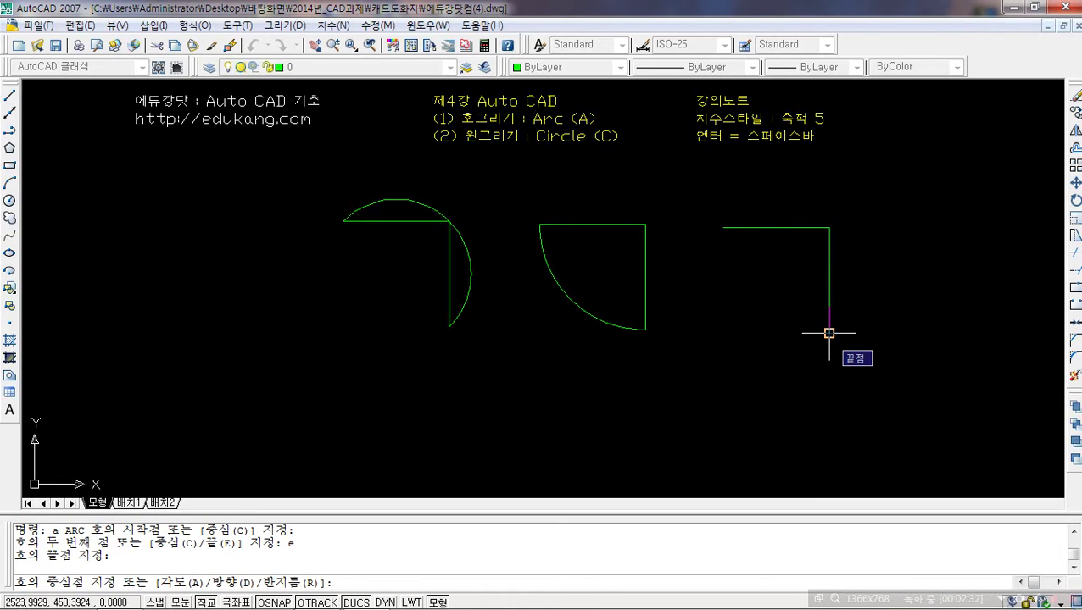
left_click(830, 227)
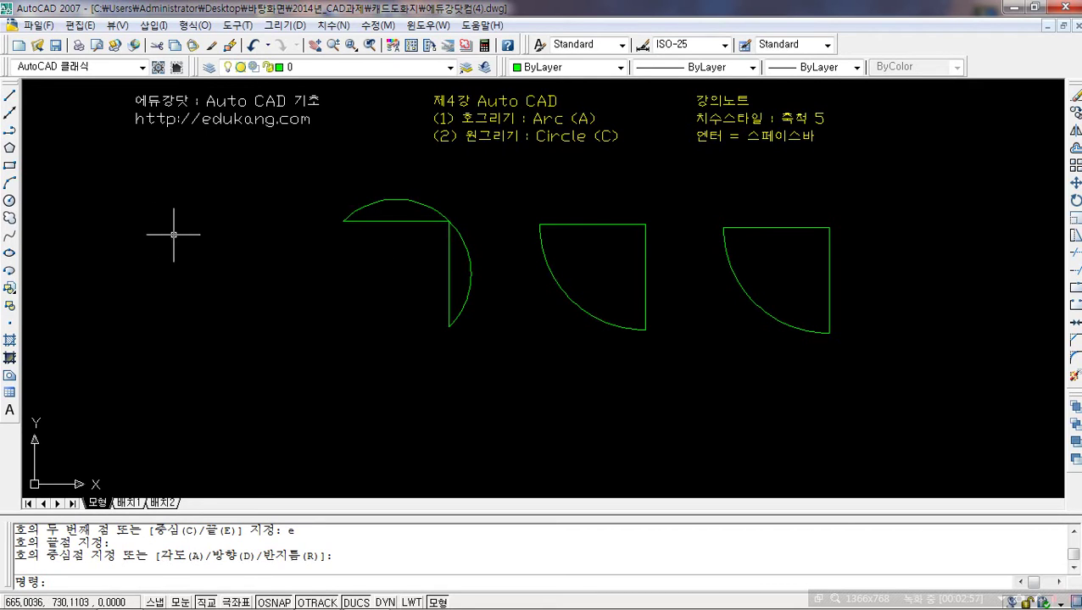
Draw a fourth 300-unit L corner at the far left.
type("l")
key("space")
left_click(134, 224)
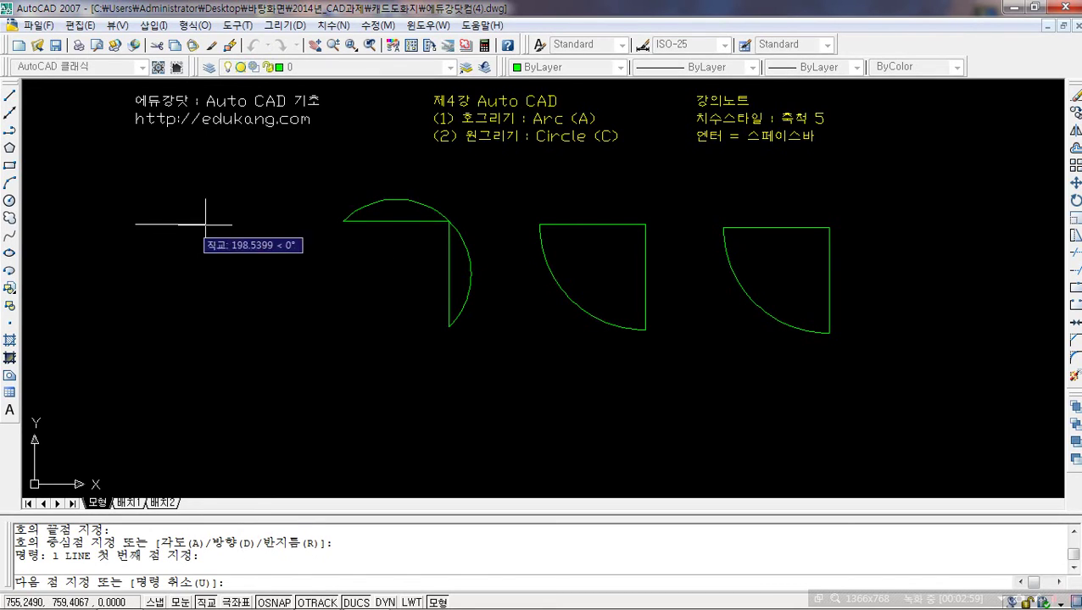
type("30")
key("space")
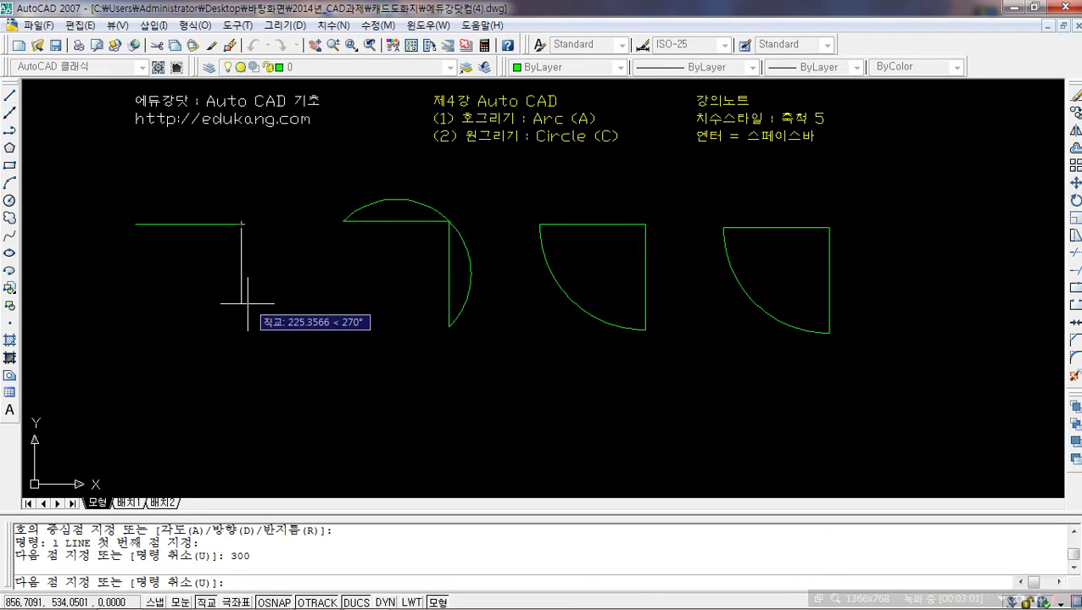
type("300")
key("space")
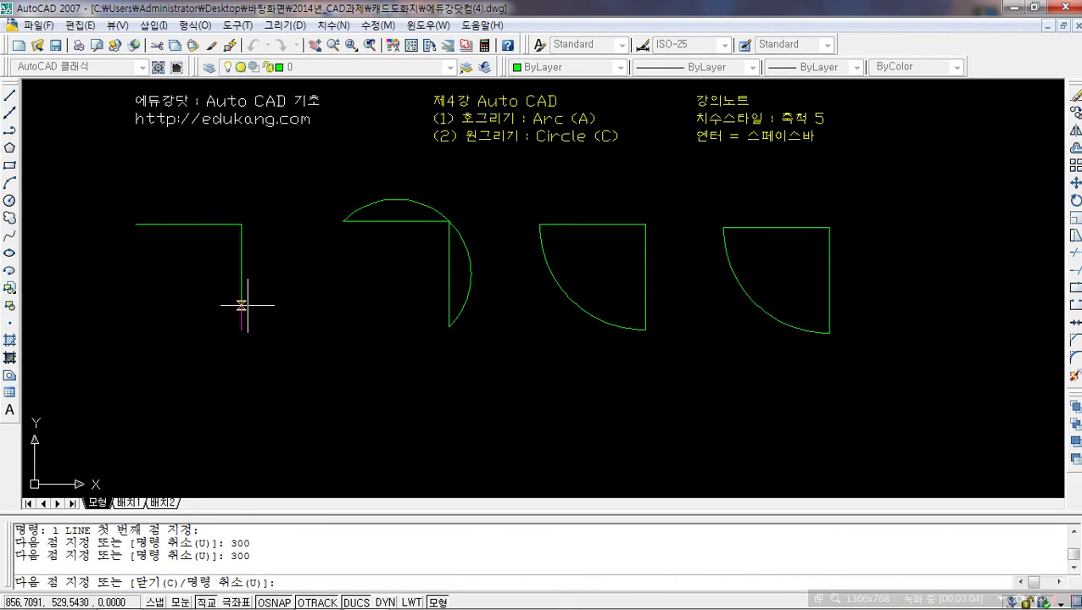
key("Escape")
Close it with an arc from the left end to the bottom end, with a 90° included angle.
type("a")
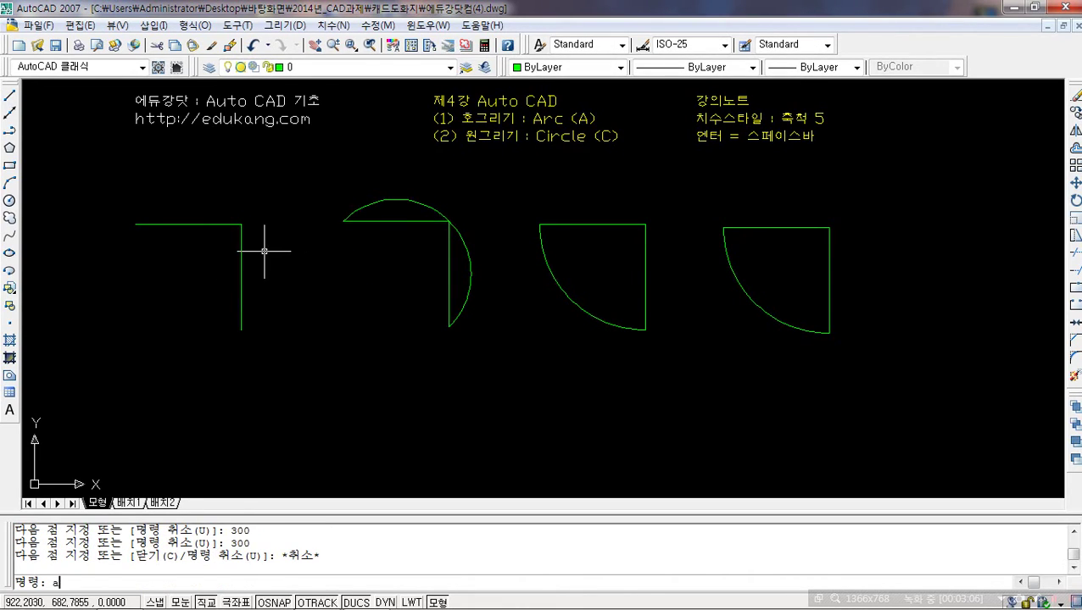
key("space")
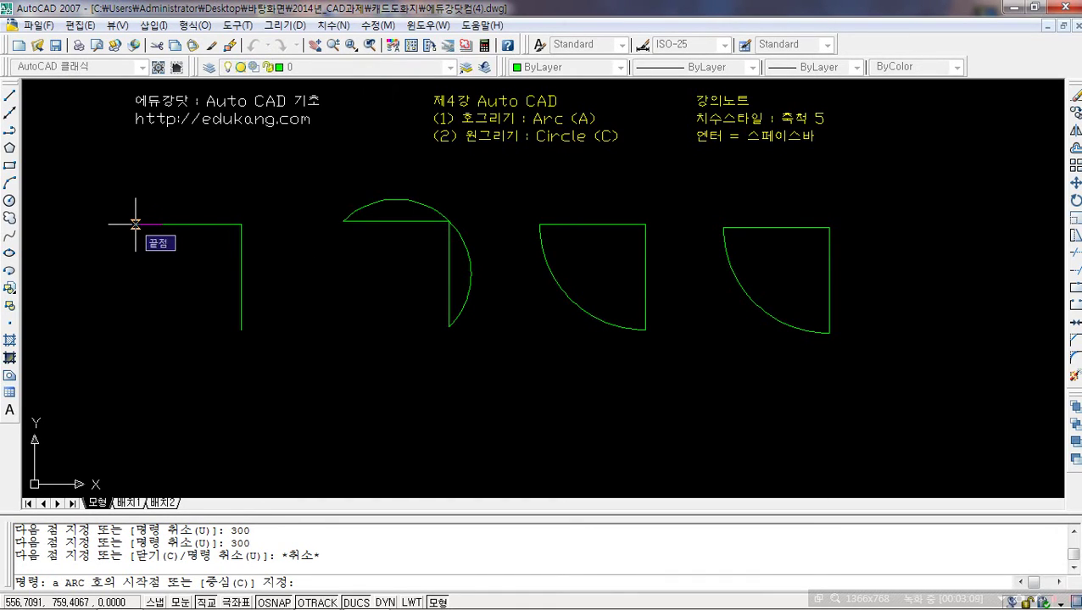
left_click(135, 224)
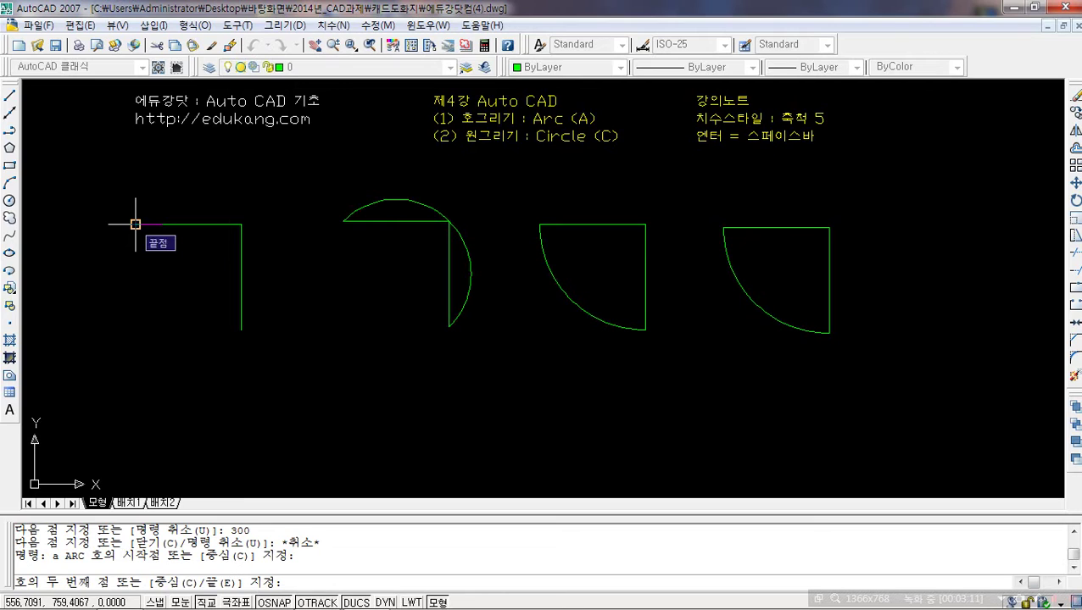
type("e")
key("space")
left_click(241, 329)
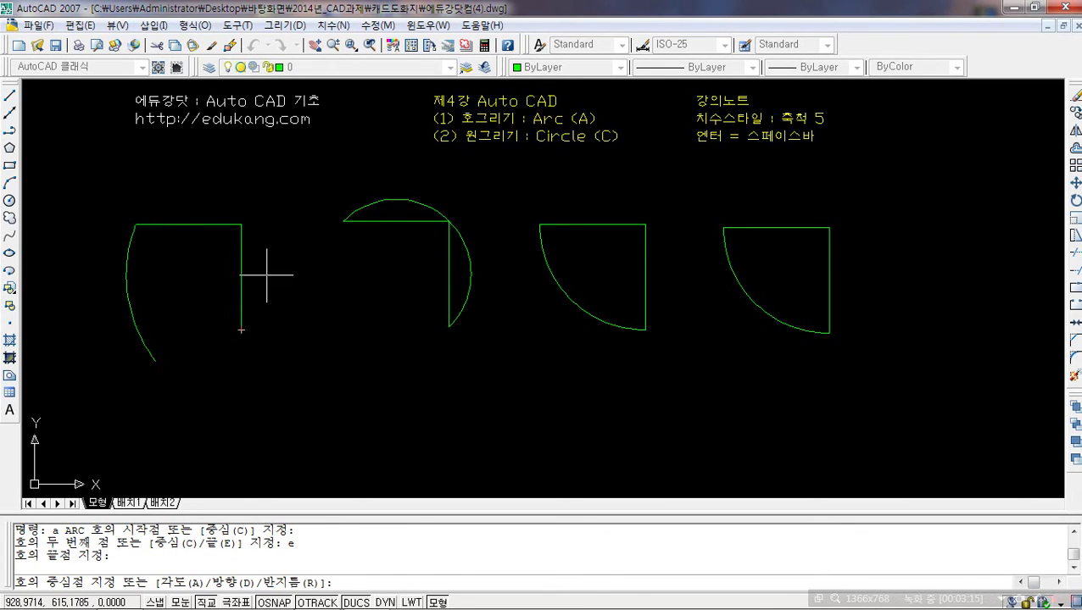
type("a")
key("space")
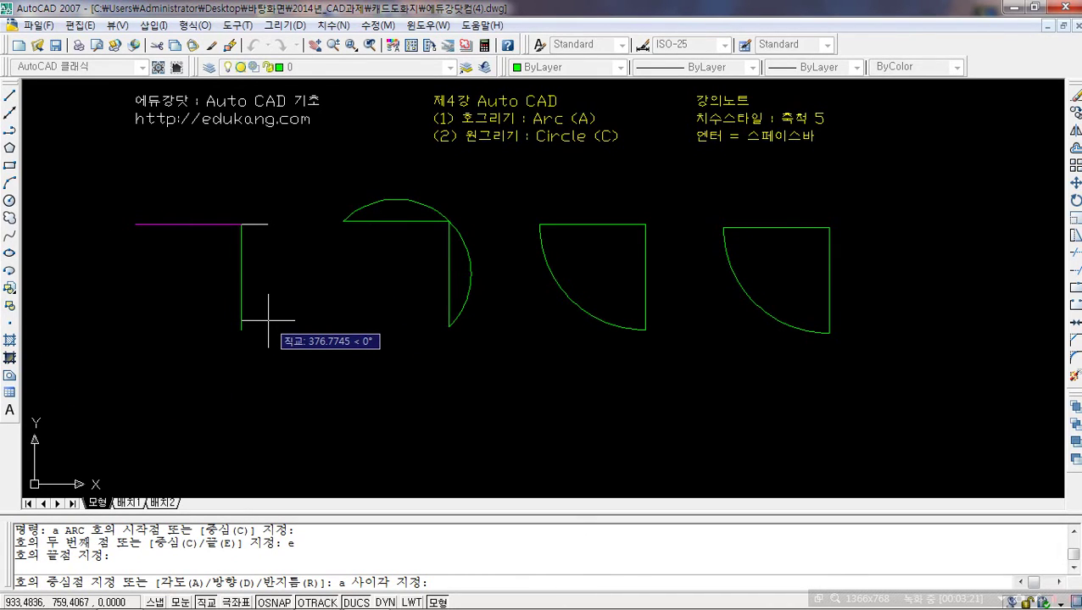
type("0")
key("BackSpace")
type("90")
key("space")
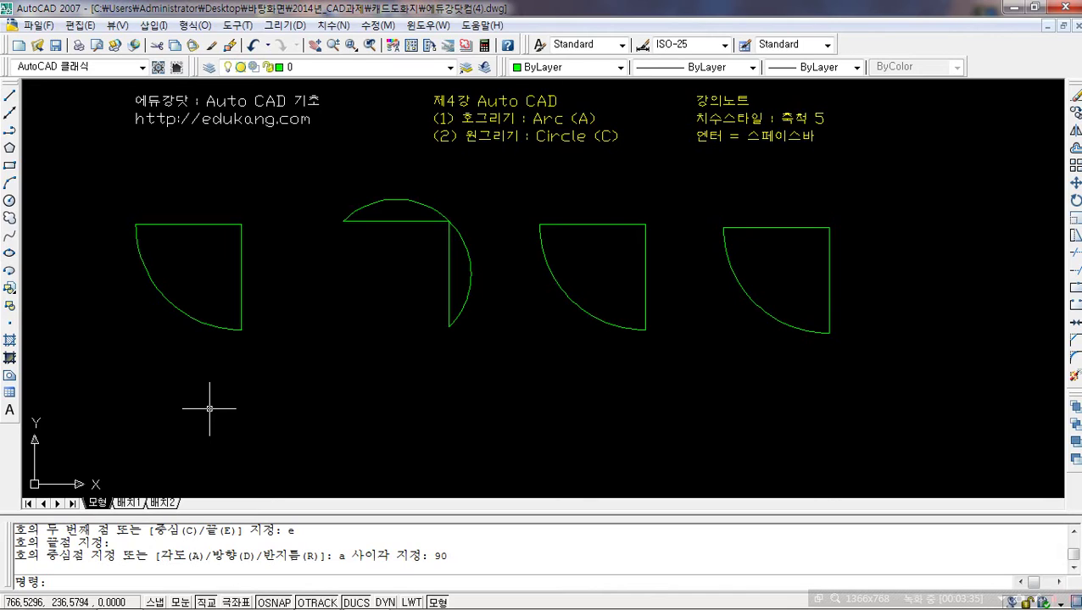
Erase the far-left wedge's arc.
type("a")
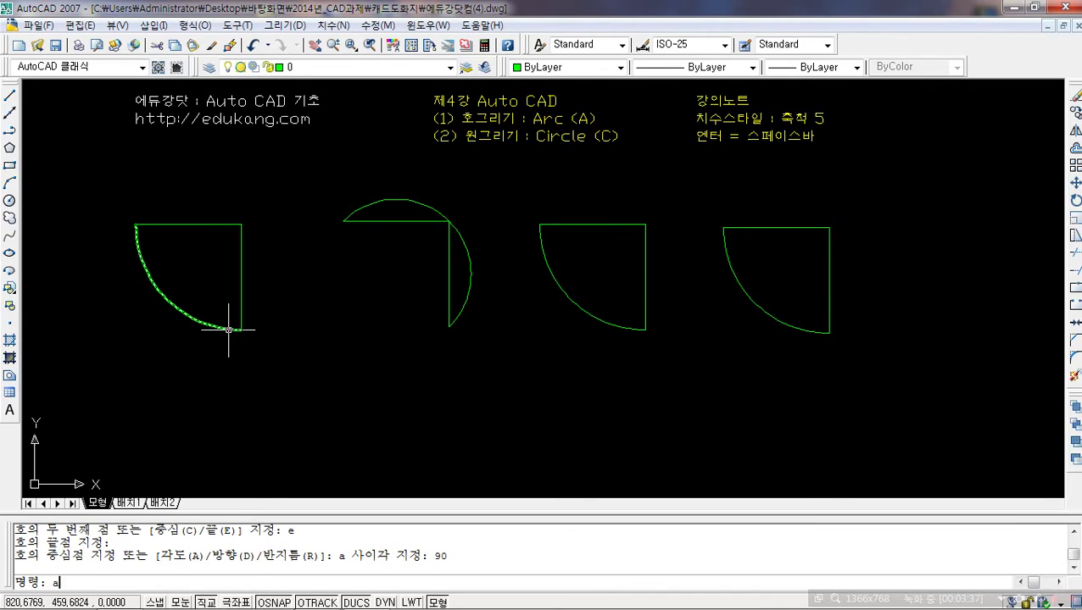
key("Escape")
key("Escape")
left_click_drag(225, 306, 131, 383)
key("Delete")
Begin a centre-based arc at the L's corner, then cancel it.
type("a")
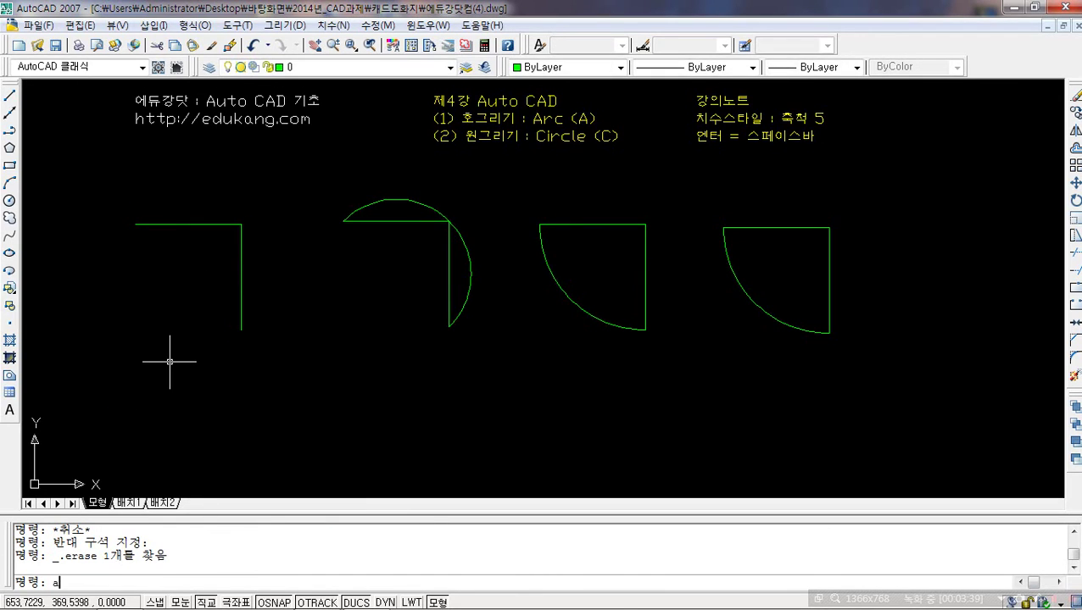
key("space")
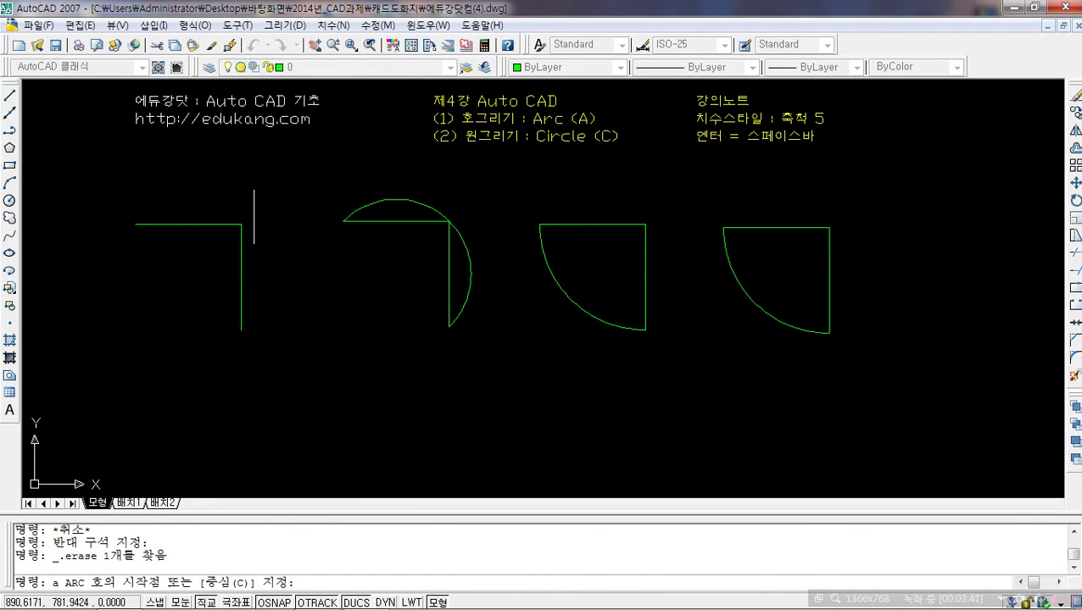
type("c")
key("space")
left_click(241, 224)
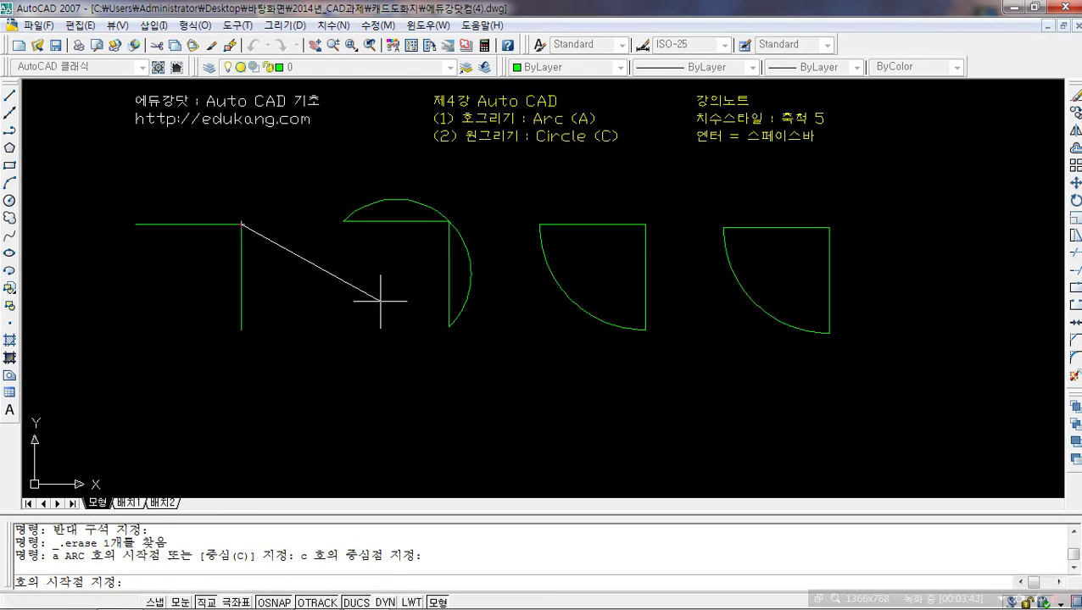
key("Escape")
key("Escape")
Draw a 180° test arc from the left end centred on the corner, then erase it.
type("명령: a")
key("space")
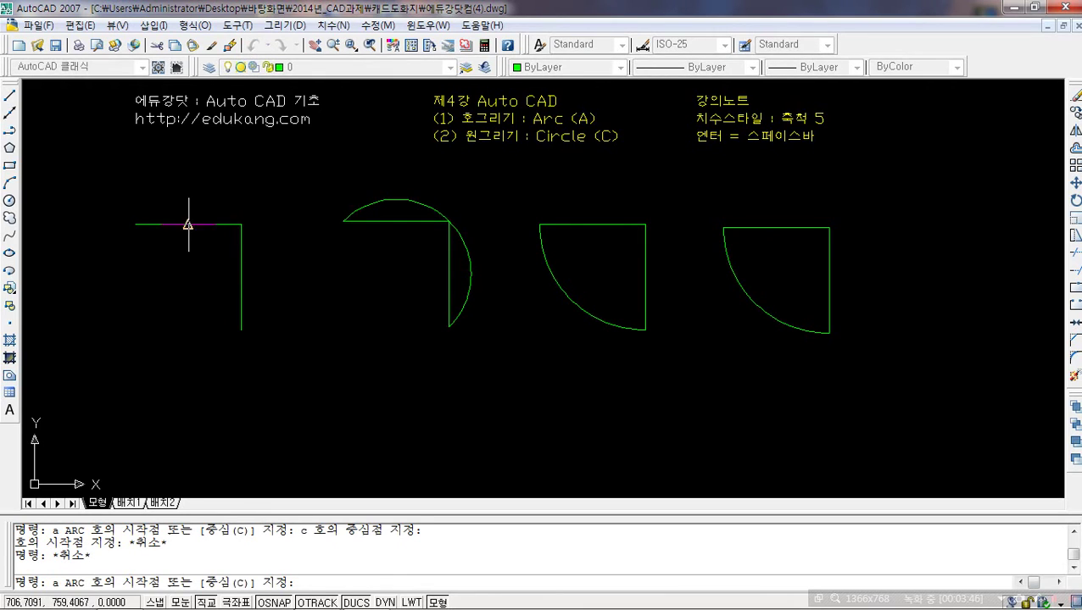
left_click(135, 224)
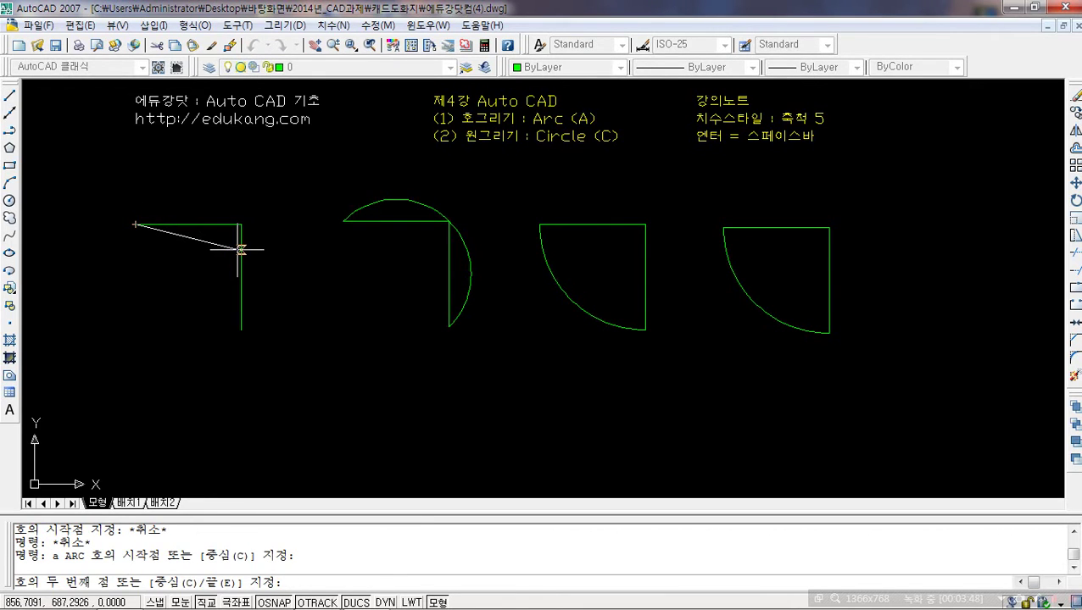
type("c")
key("space")
left_click(241, 224)
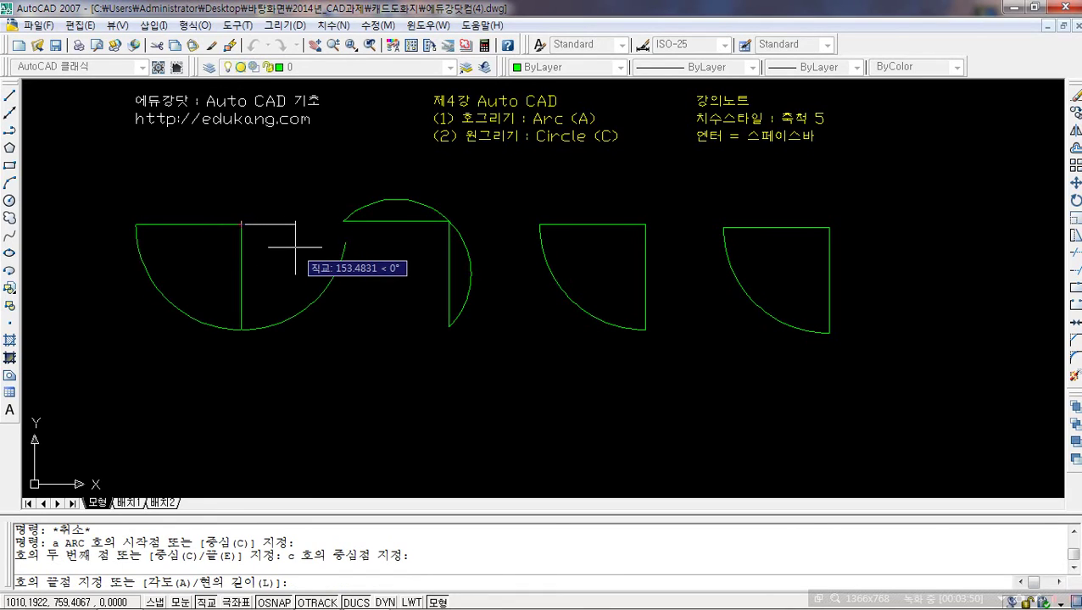
type("a")
key("space")
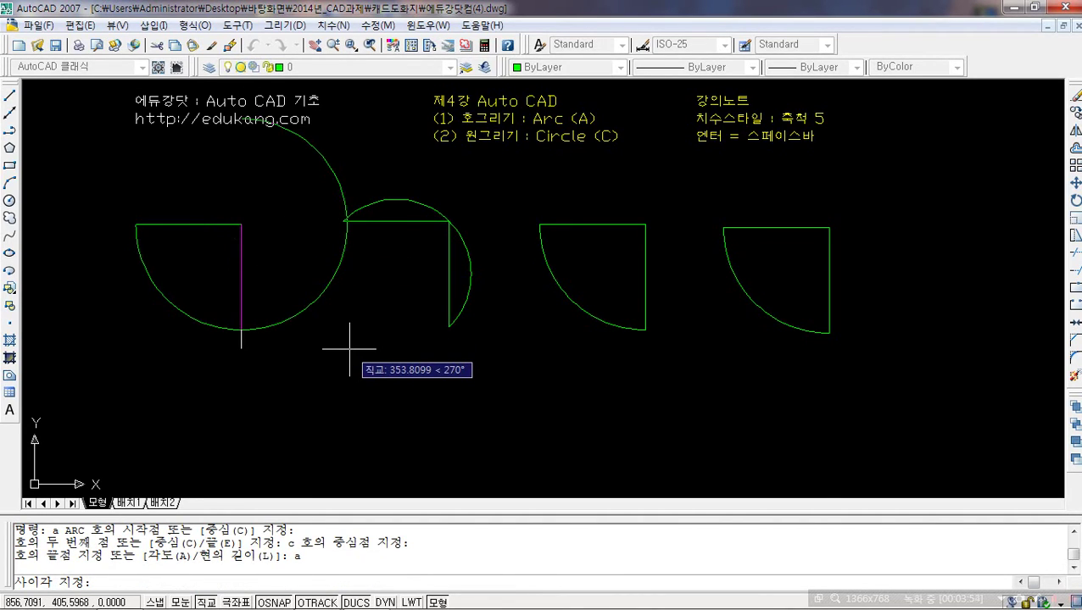
type("180")
key("Return")
key("Escape")
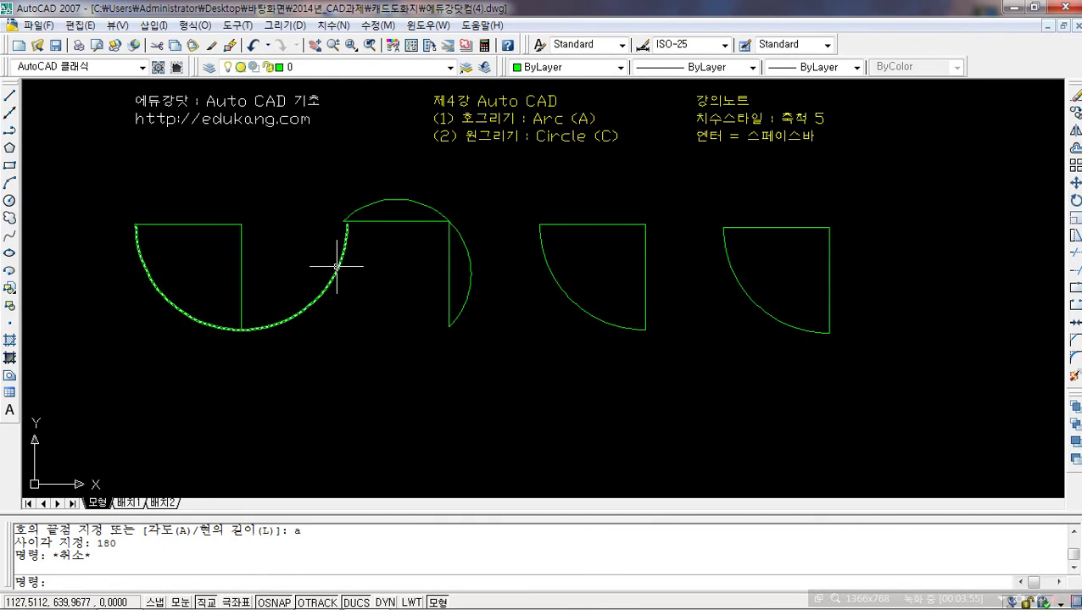
left_click(348, 324)
left_click(299, 280)
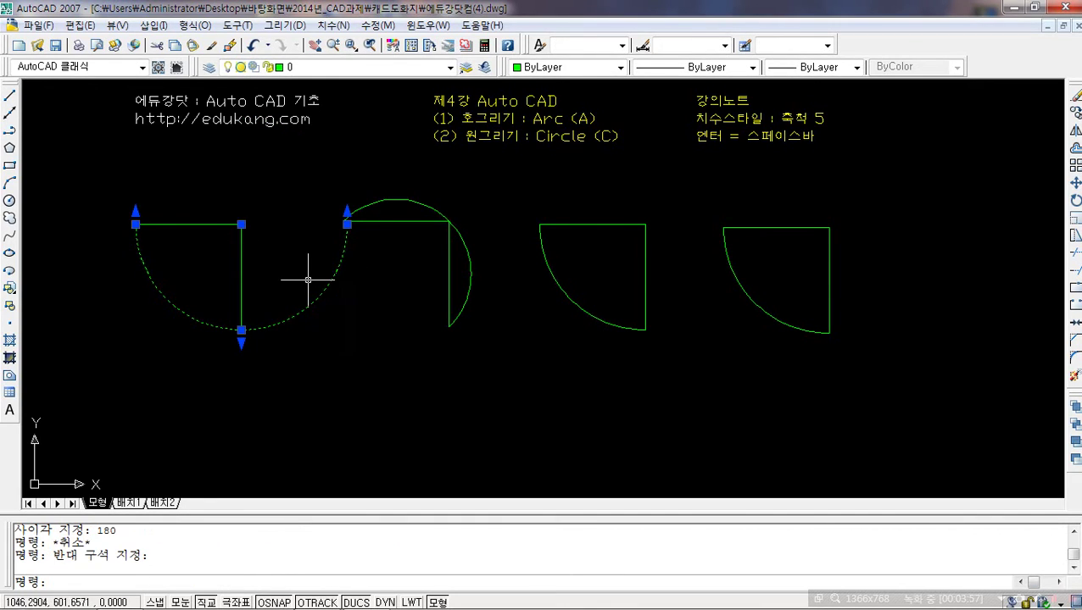
key("Delete")
Draw a test arc from the left end centred on the corner ending at 90, then erase it.
type("a")
key("Return")
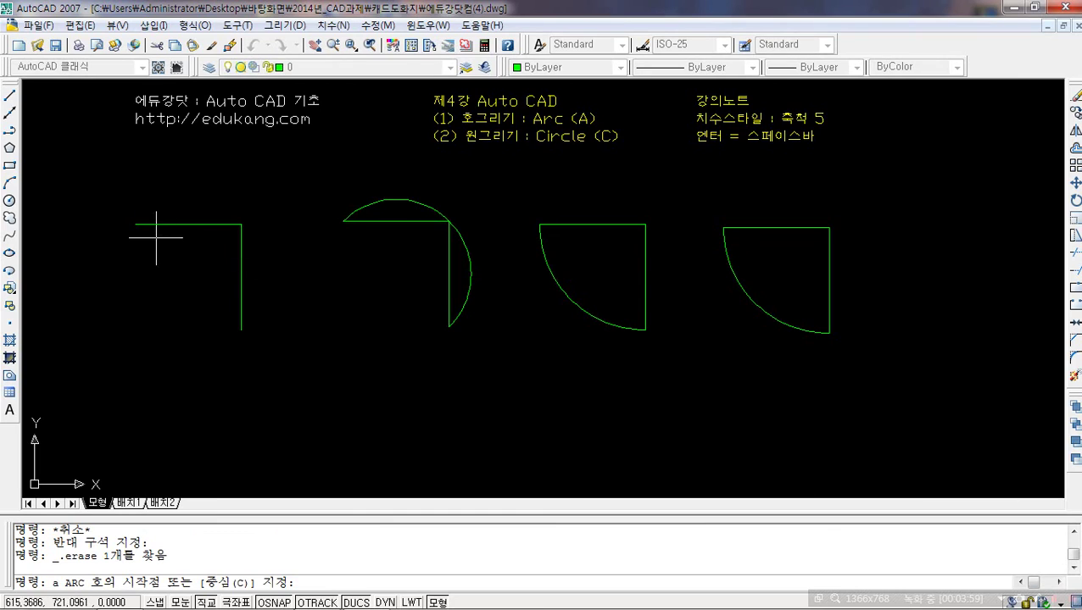
left_click(136, 224)
type("c")
key("Return")
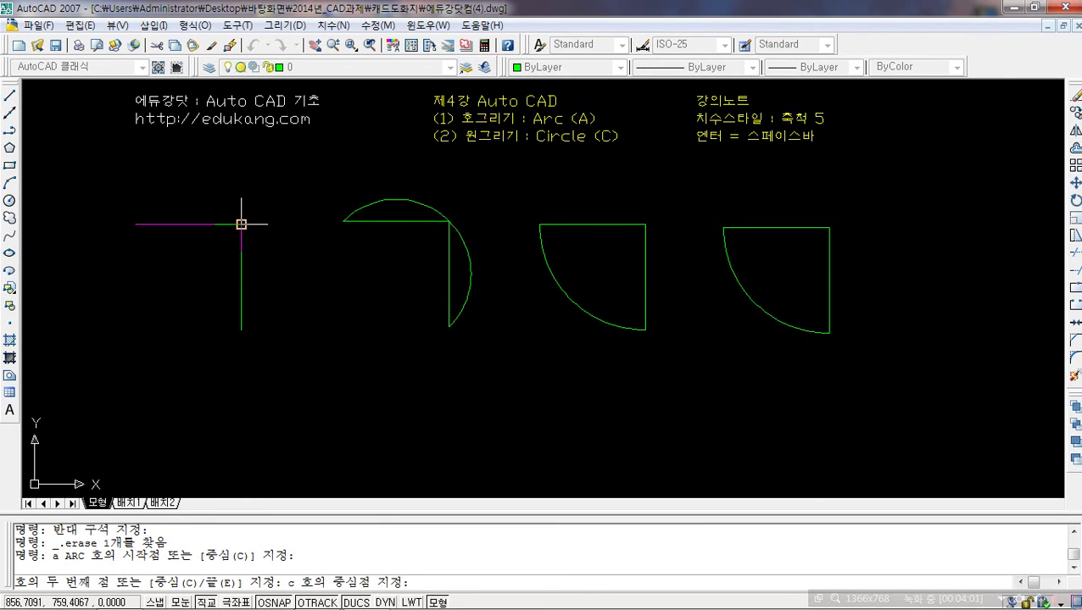
left_click(241, 225)
type("90")
key("Return")
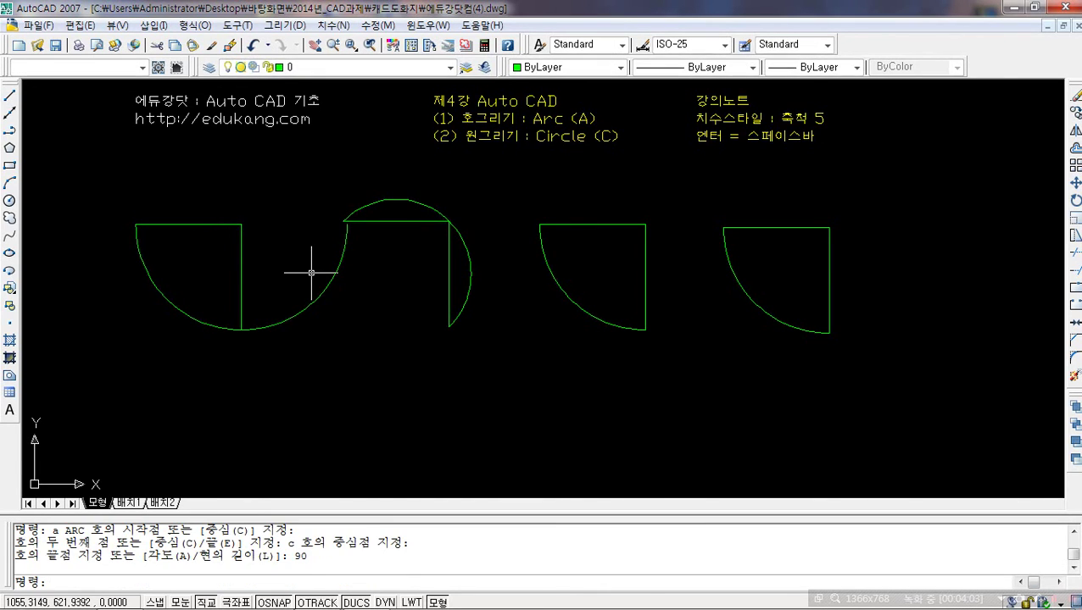
left_click(367, 306)
left_click(301, 295)
key("Delete")
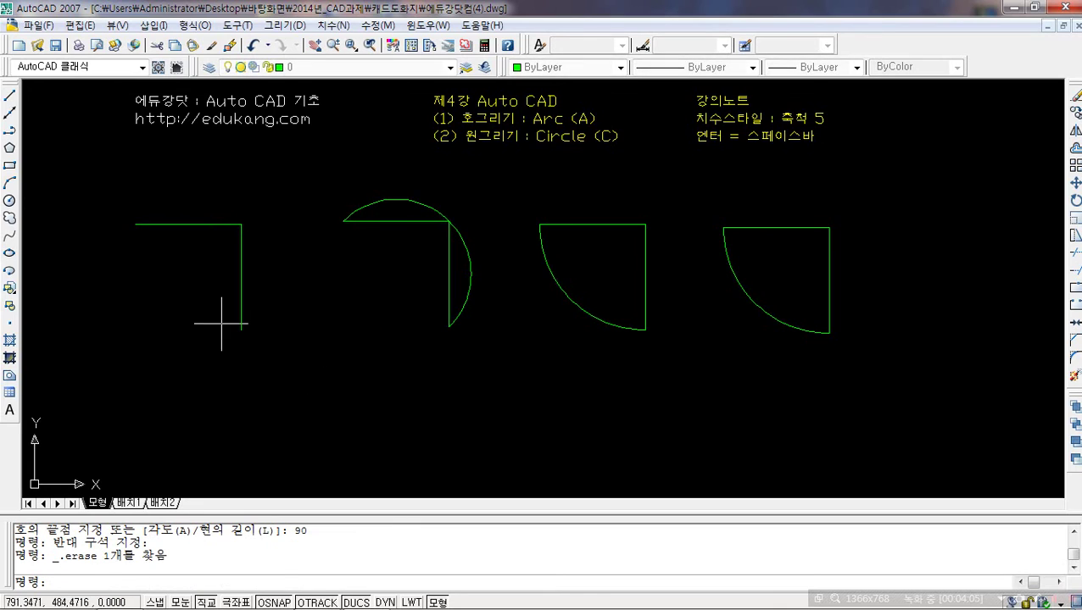
Draw the arc from the left end, centred on the corner, with a 90° included angle.
type("a")
key("Return")
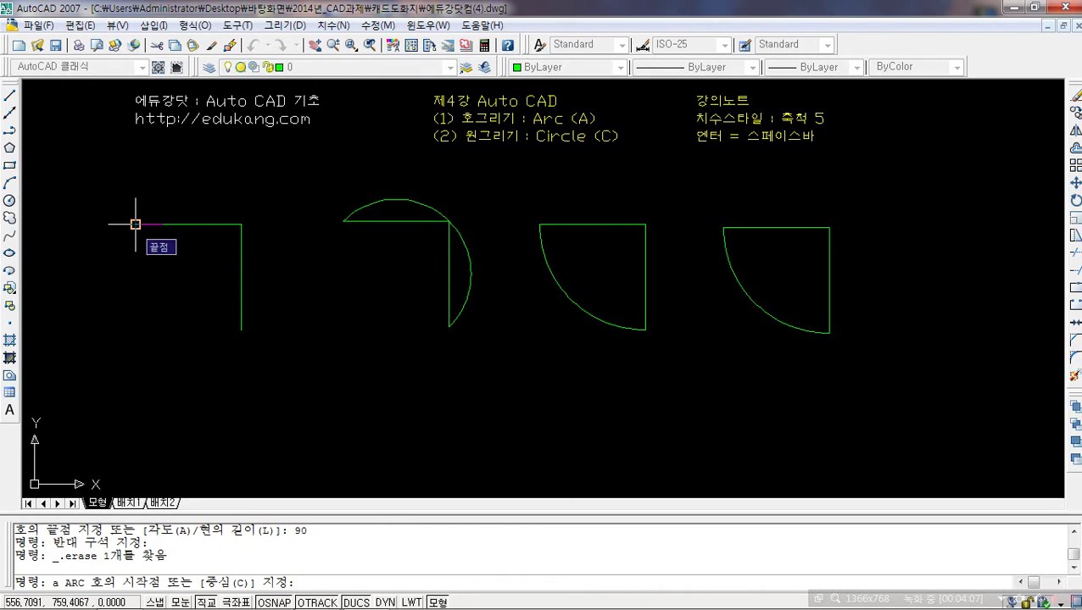
left_click(135, 225)
type("c")
key("Return")
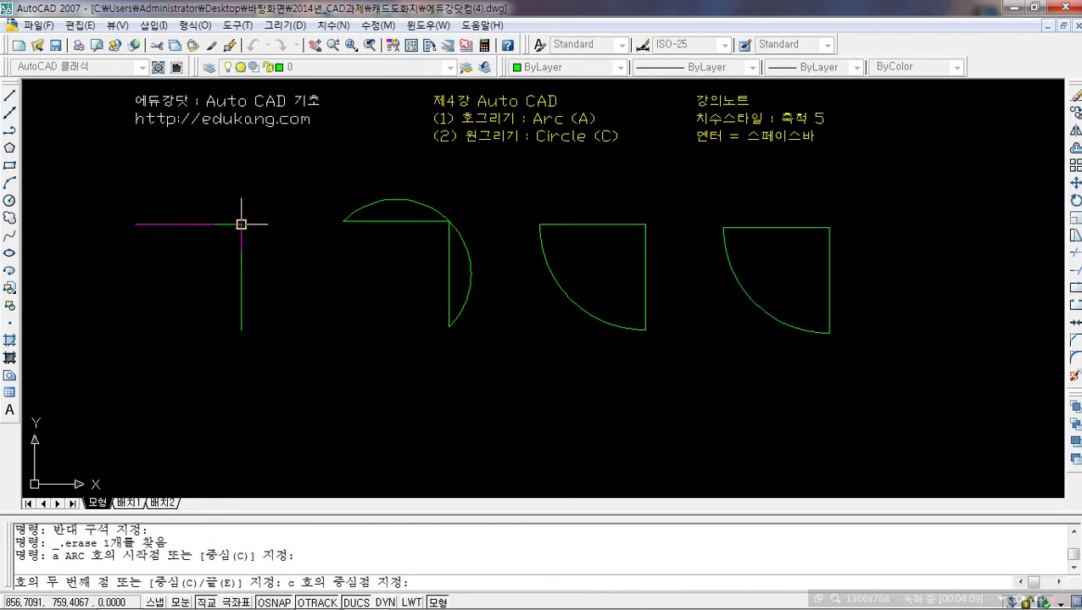
left_click(242, 224)
type("a")
key("Return")
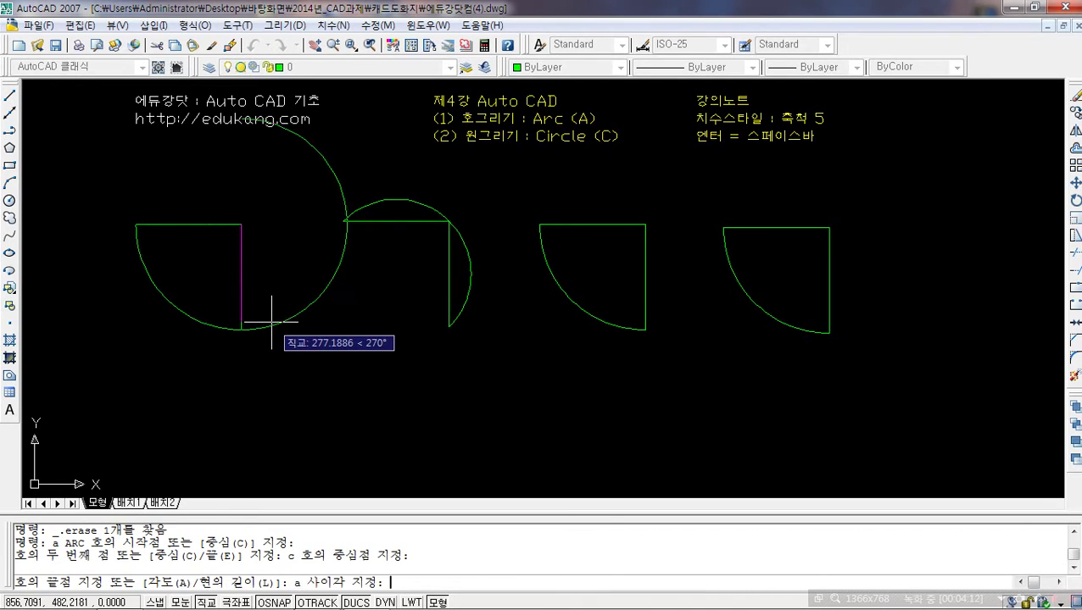
type("90")
key("Return")
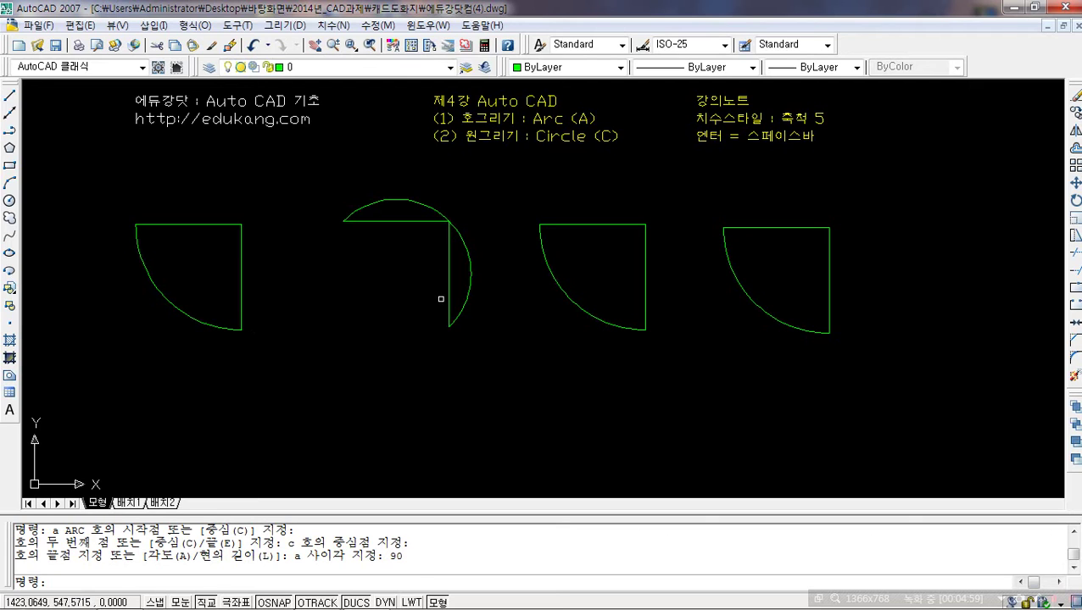
Erase all the arc figures with a crossing window.
left_click(913, 179)
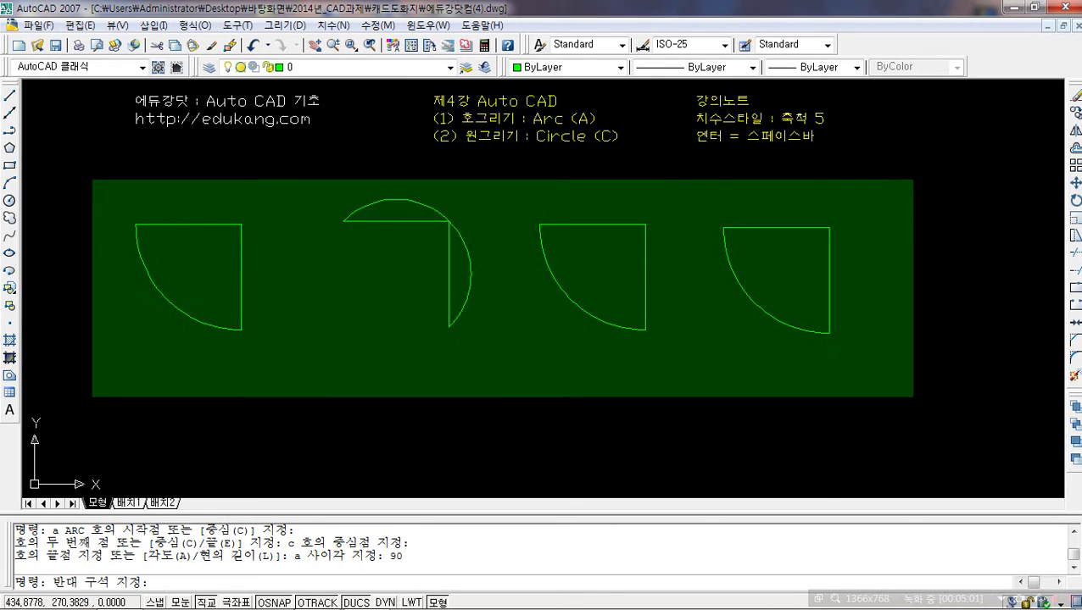
left_click(59, 424)
type("e")
key("Return")
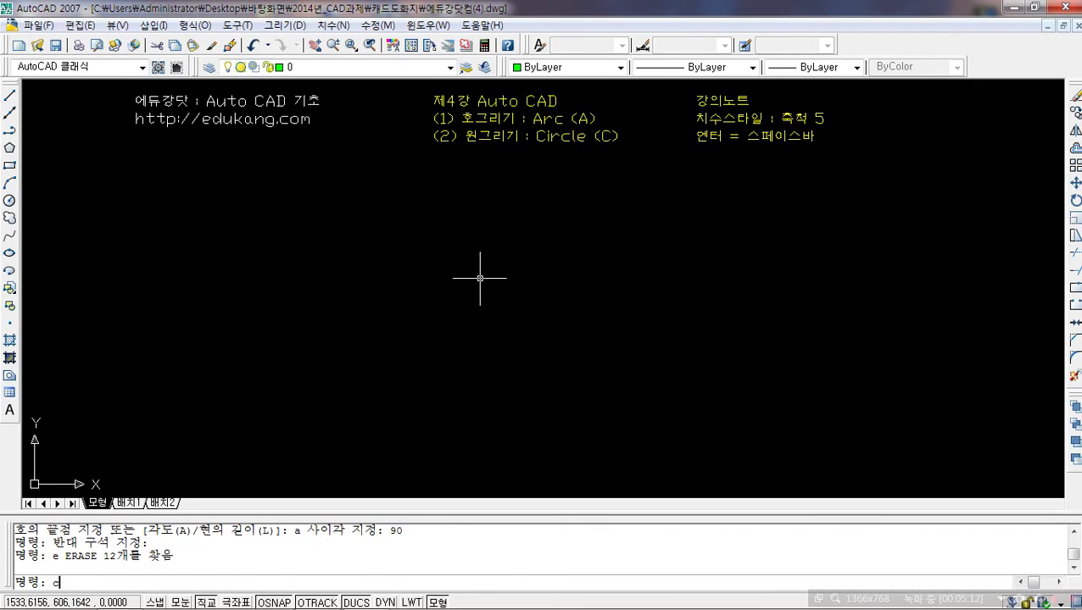
Draw a circle of radius 300 in the middle of the drawing.
type("c")
key("space")
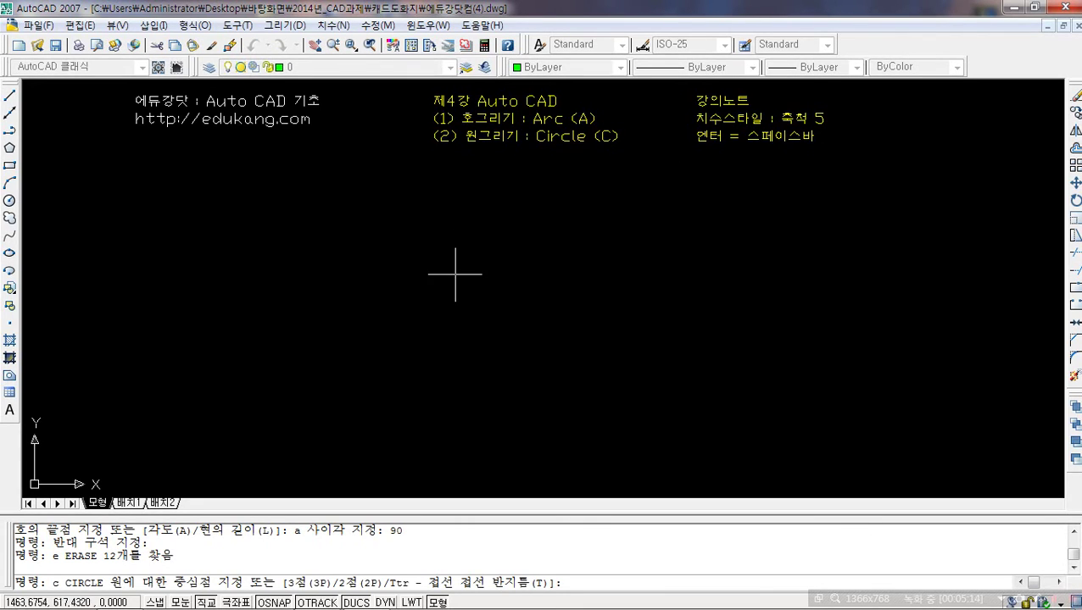
left_click(456, 278)
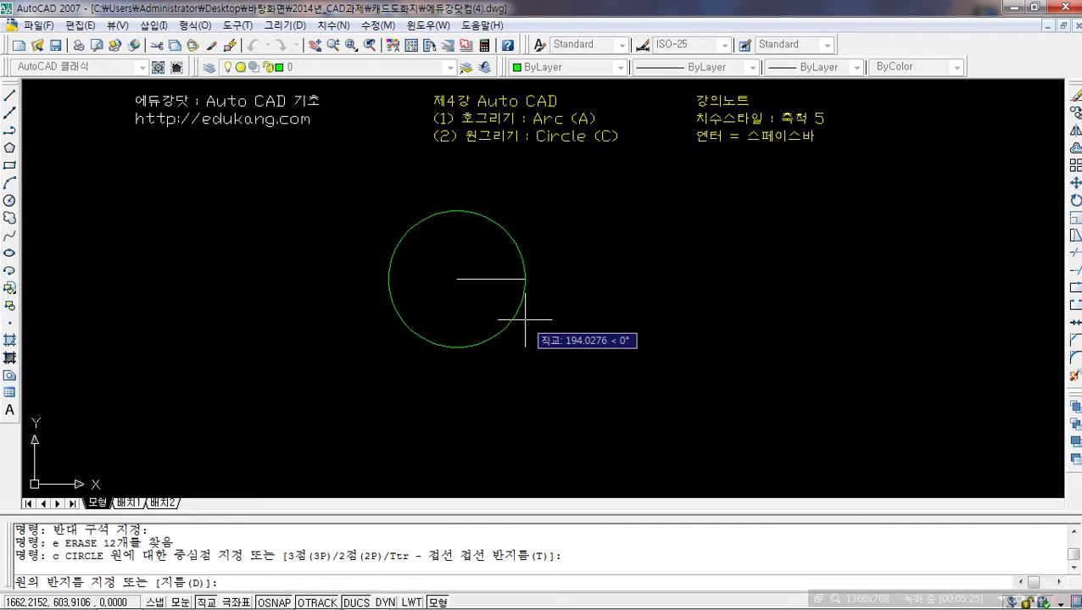
type("300")
key("Return")
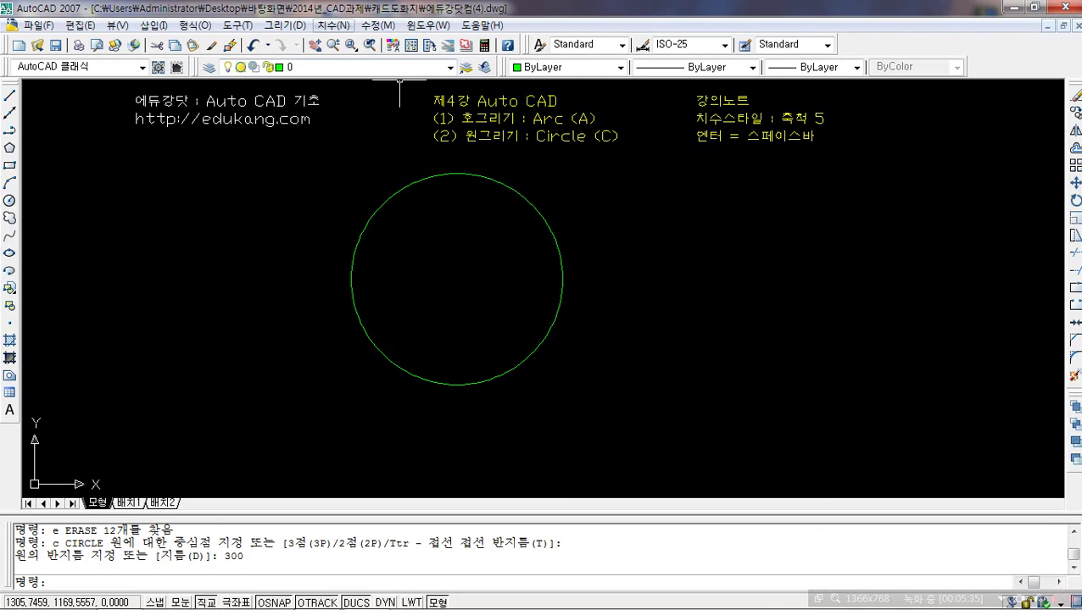
Label the large circle with an R300 radius dimension.
left_click(333, 24)
left_click(352, 136)
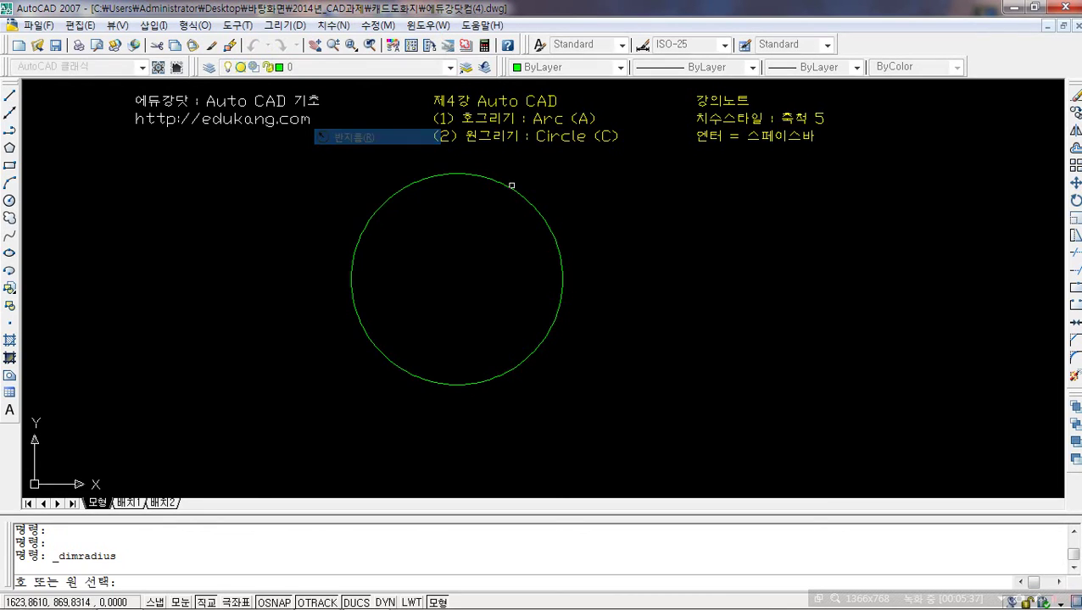
left_click(512, 184)
left_click(605, 193)
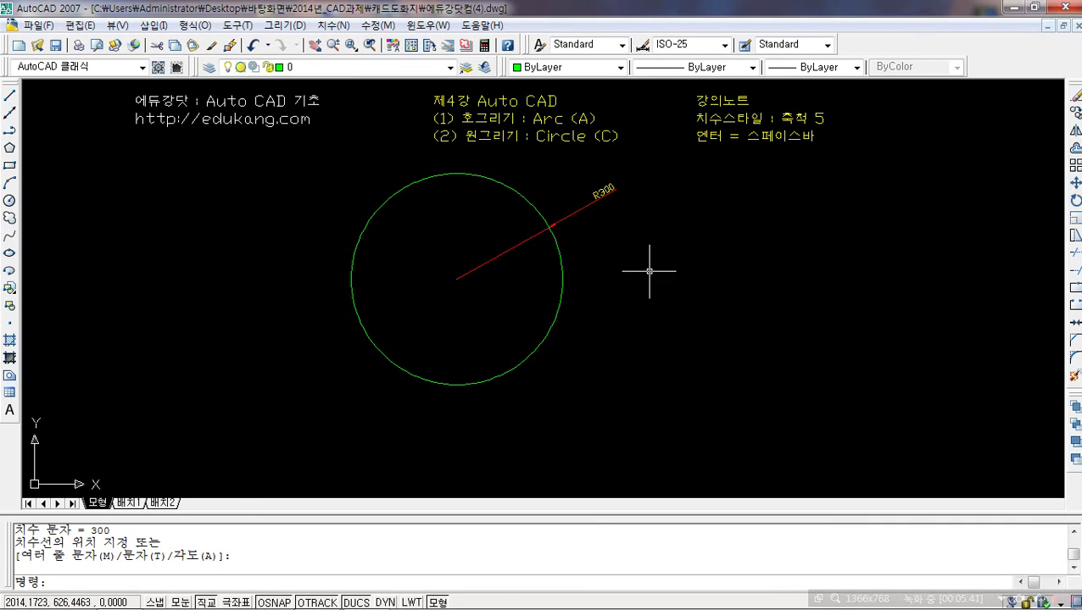
type("c")
key("space")
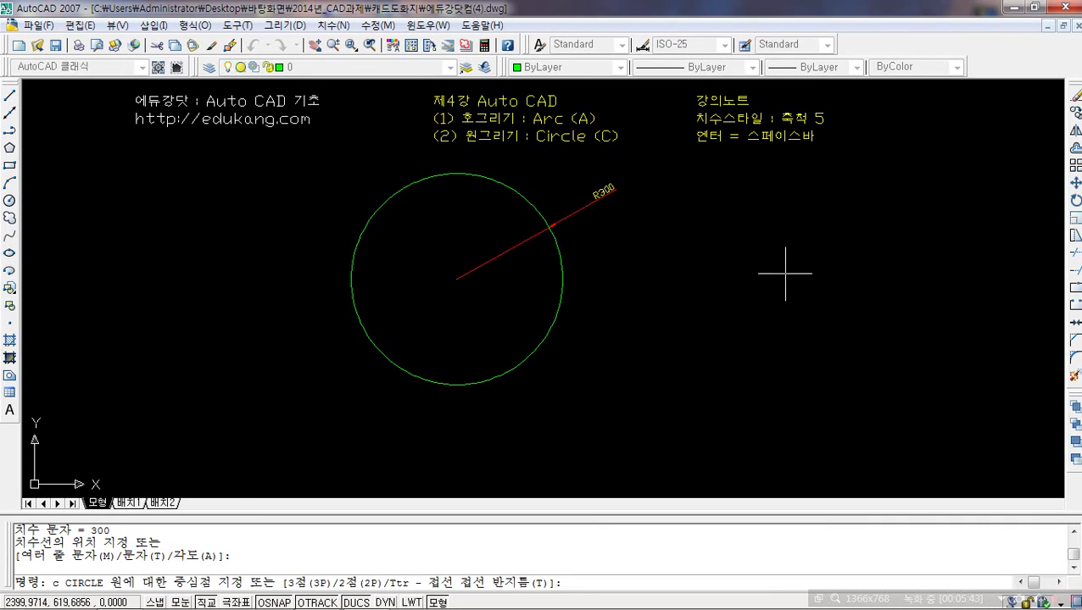
Draw a 300-diameter circle to the right of the large circle.
left_click(792, 287)
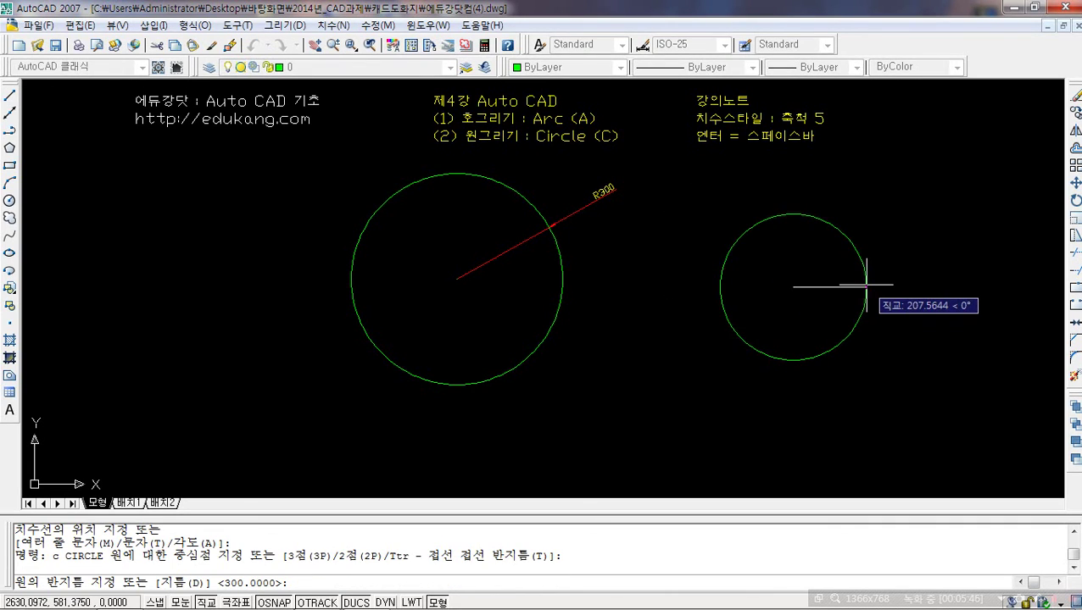
type(" d")
key("space")
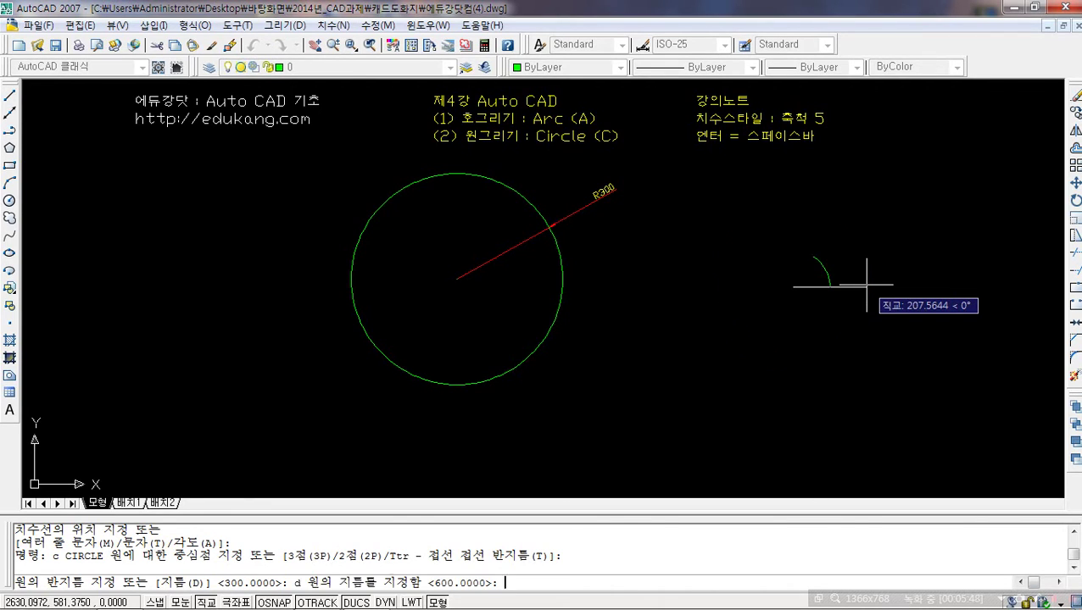
type("300")
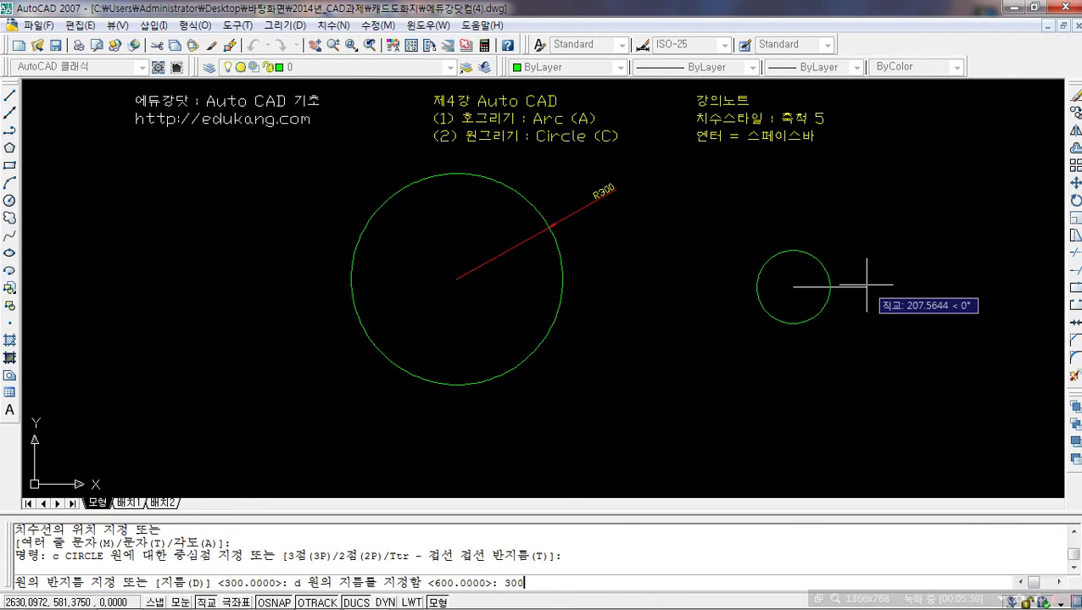
key("space")
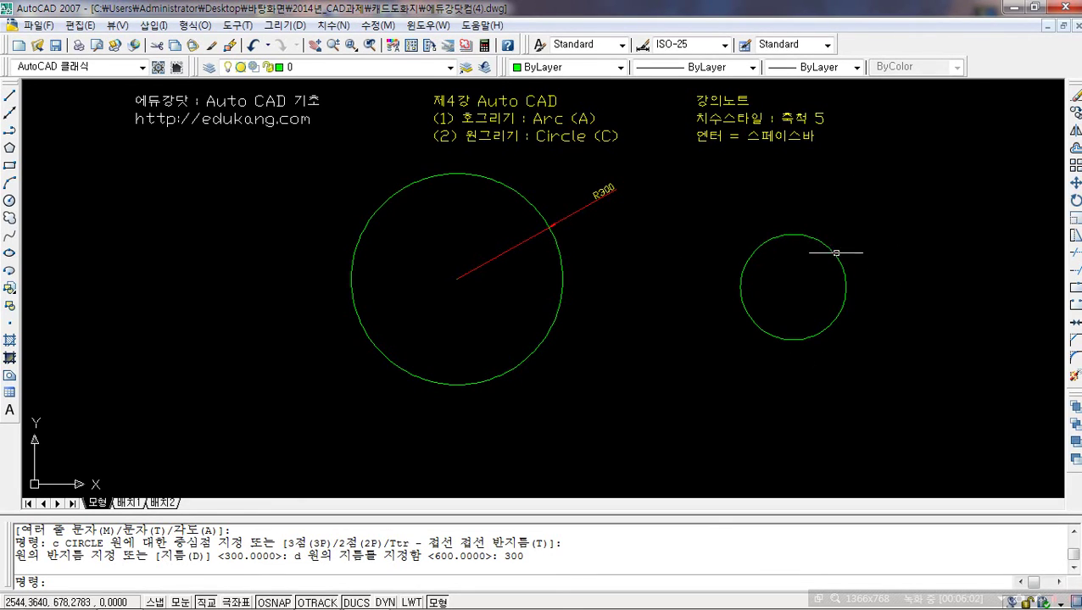
Add an R150 radius dimension to the new circle and open the dimension style settings.
left_click(333, 25)
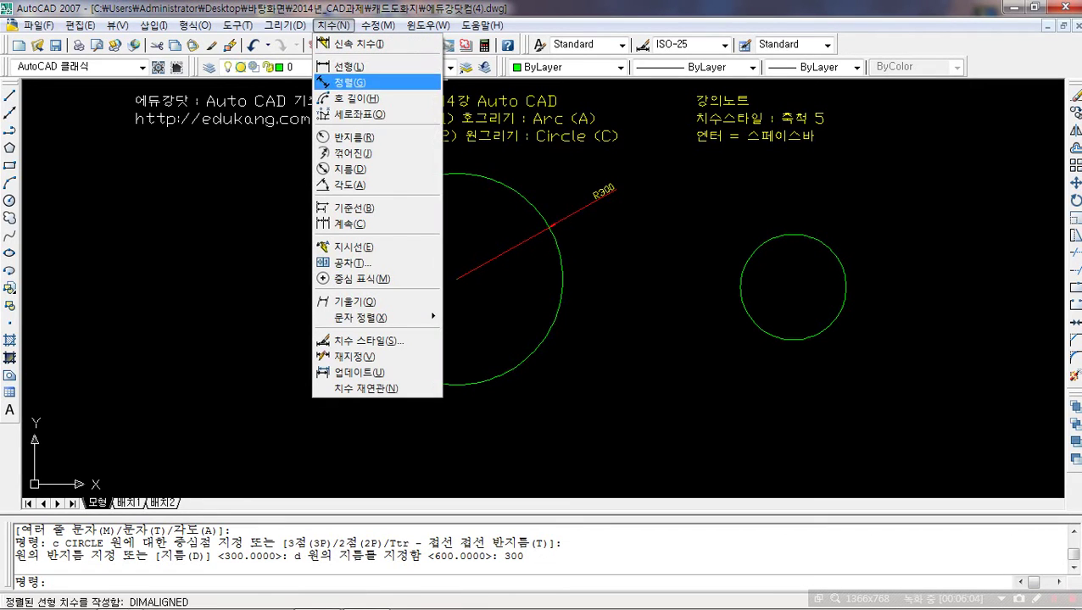
left_click(347, 136)
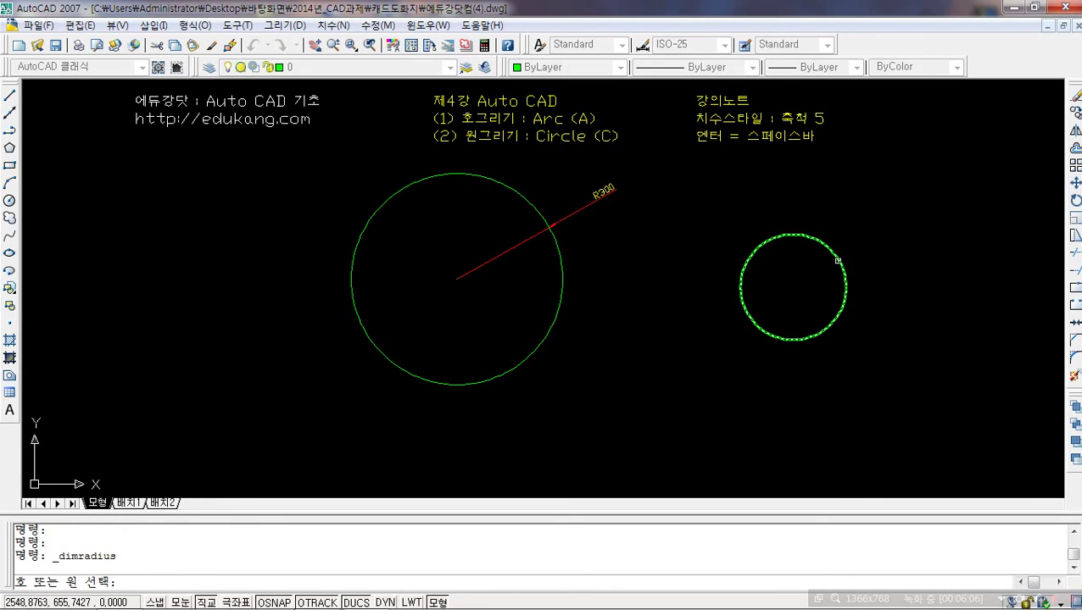
left_click(847, 260)
left_click(900, 234)
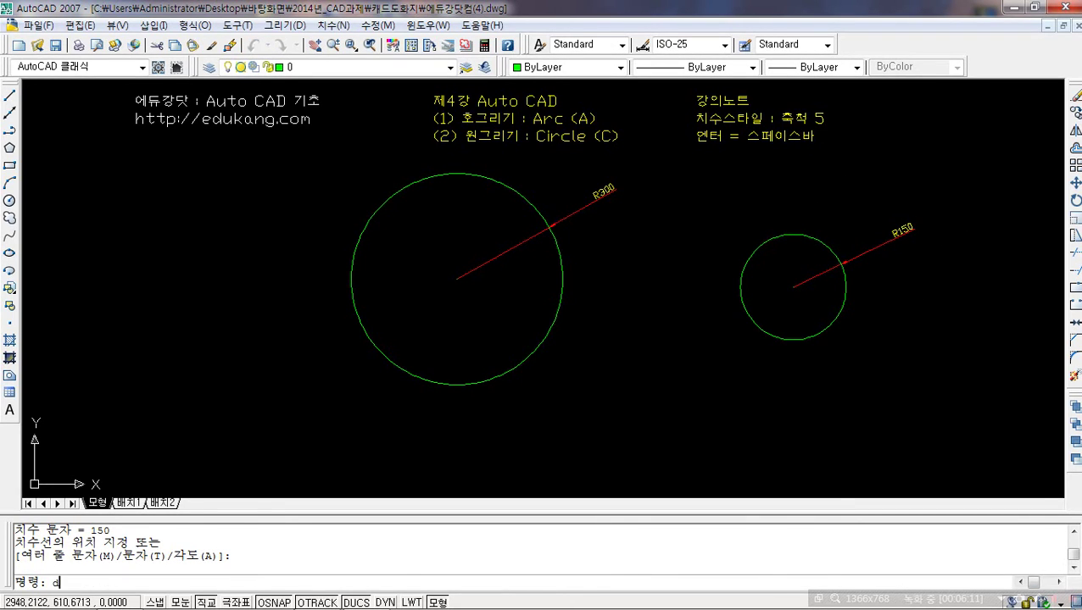
type("d")
key("space")
Set the ISO-25 dimension style's overall scale to 7 and close the style manager.
left_click(740, 279)
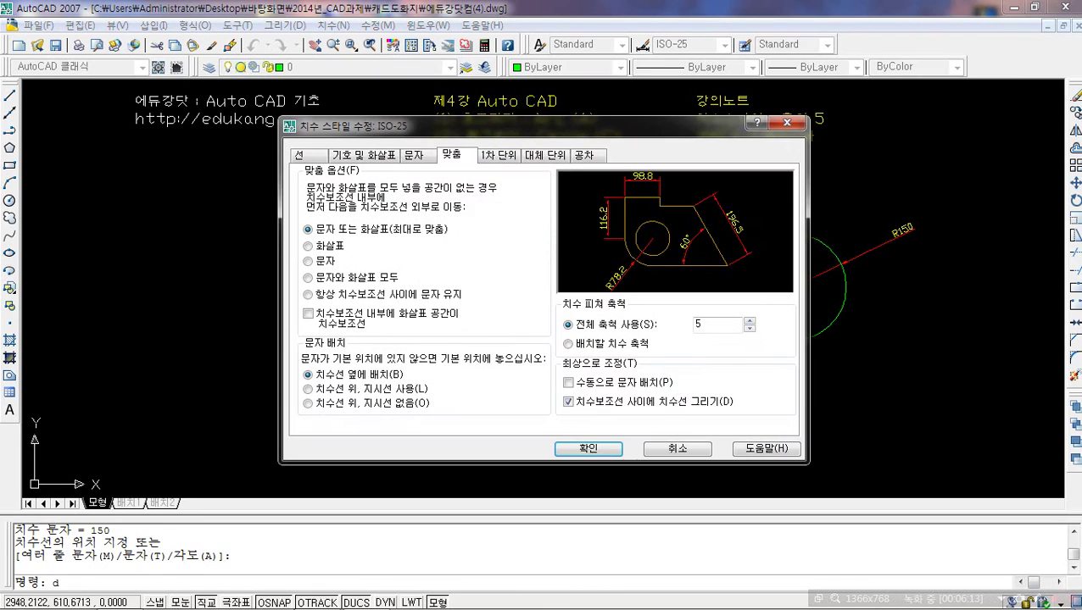
type("7")
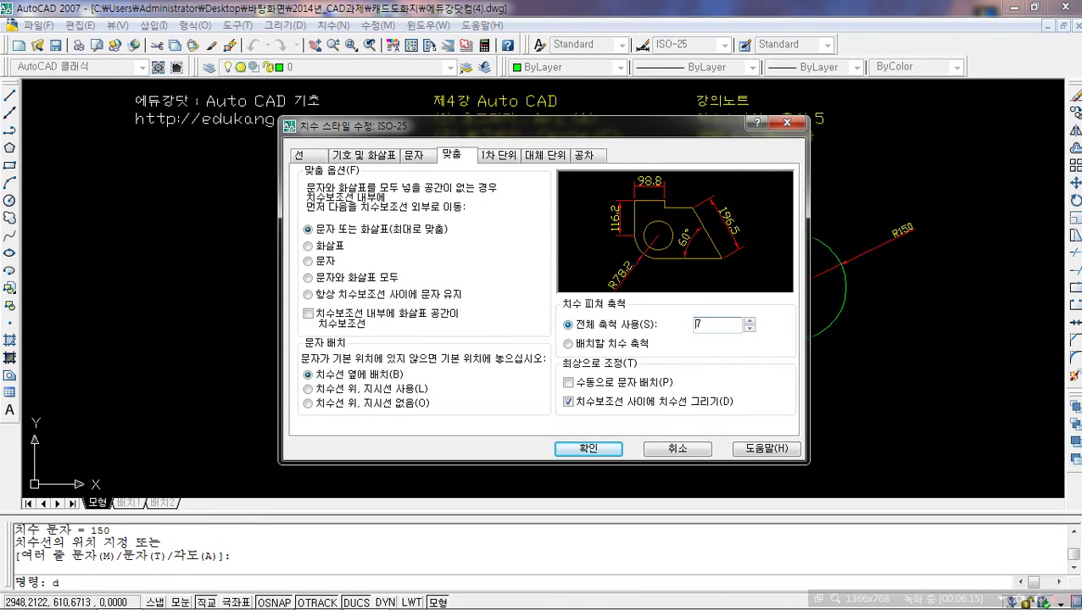
left_click(589, 449)
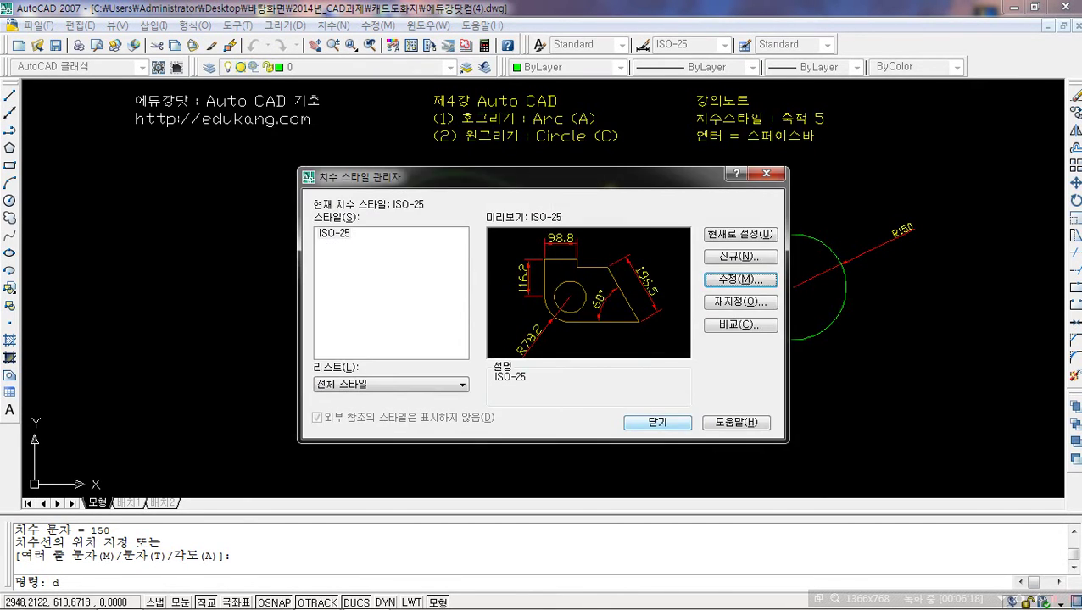
left_click(657, 422)
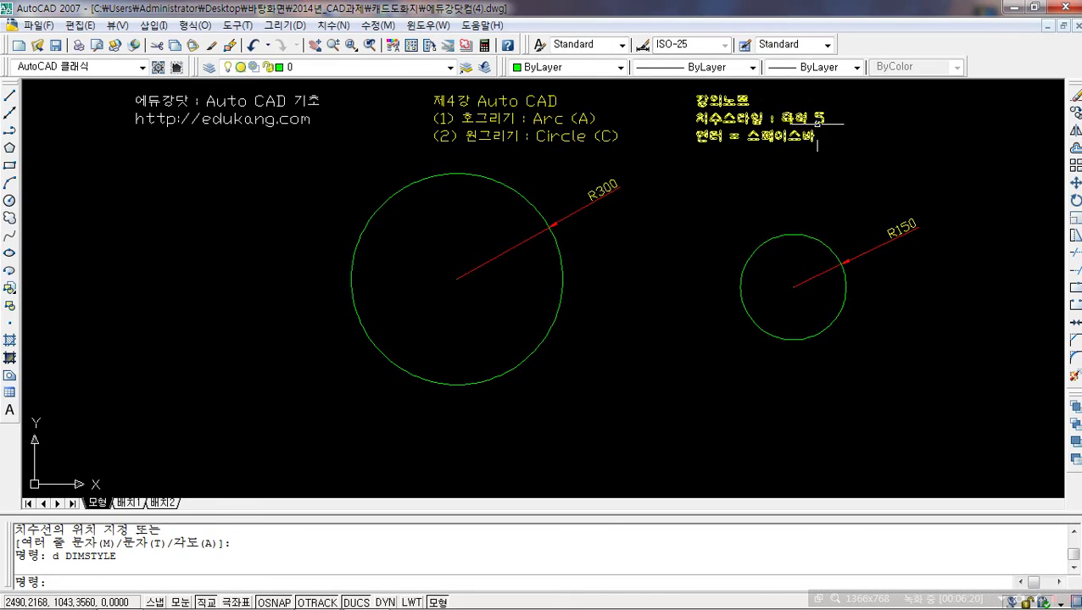
Edit the lecture note so its scale reads 축척 7 instead of 5.
left_click(746, 119)
double_click(746, 119)
left_click(824, 119)
key("BackSpace")
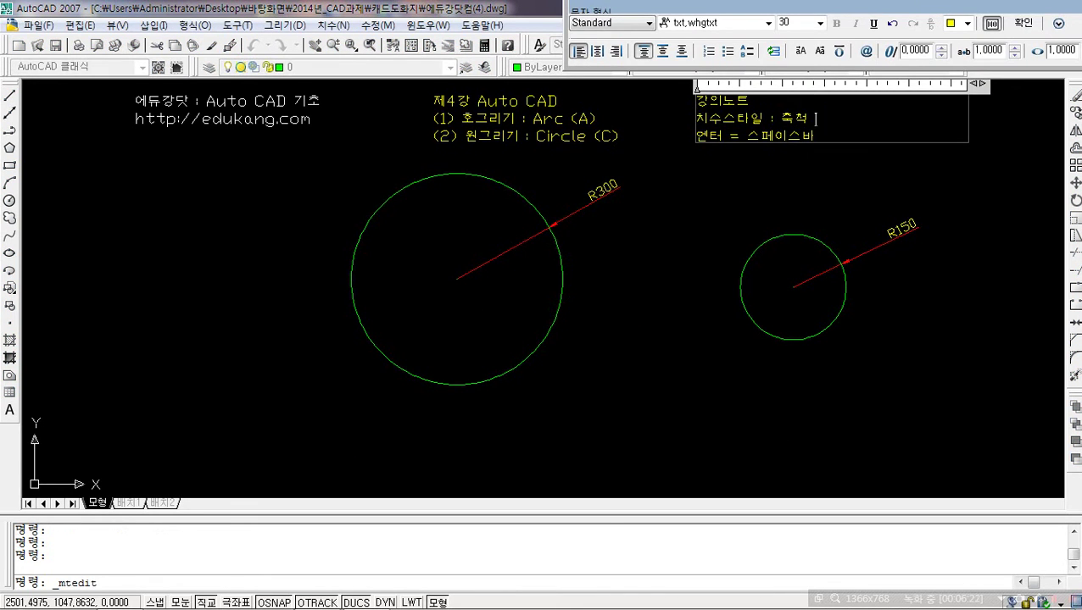
type("7")
left_click(833, 249)
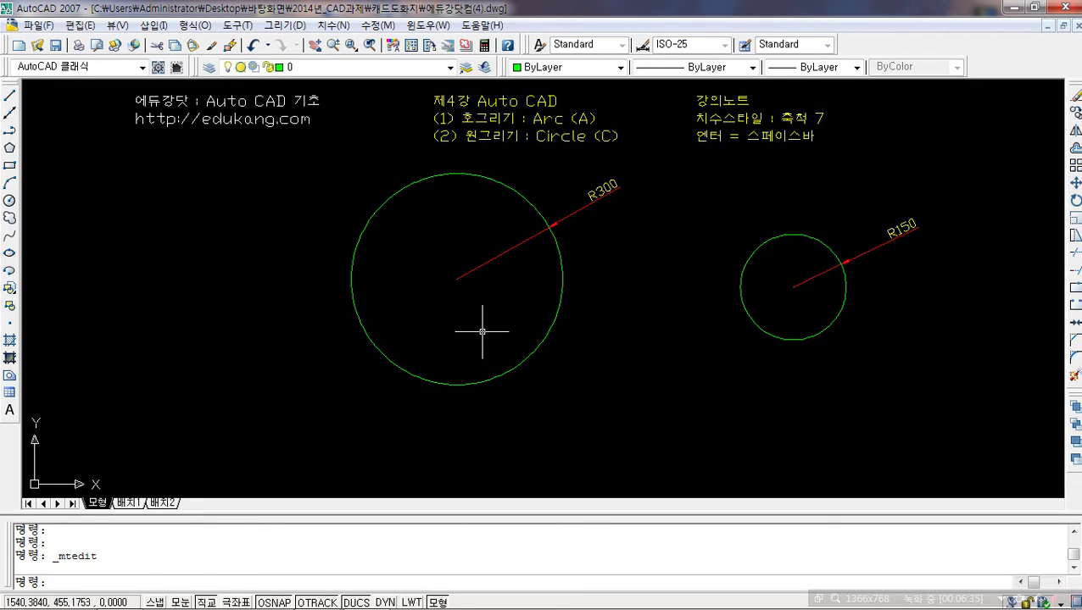
Delete the small and large circles along with their dimensions.
left_click(956, 177)
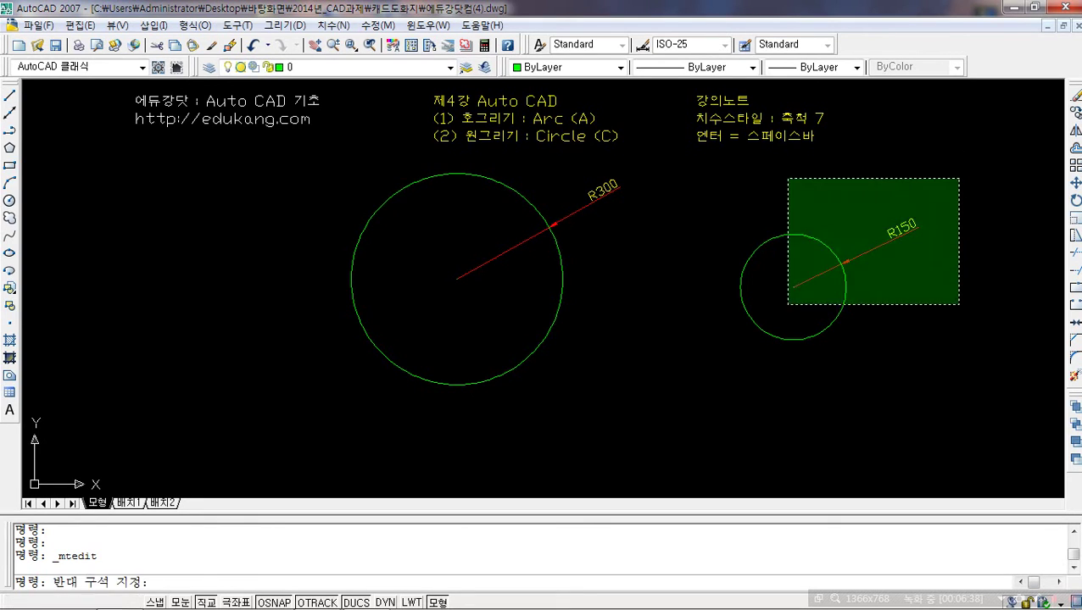
left_click(723, 358)
key("Delete")
left_click(692, 156)
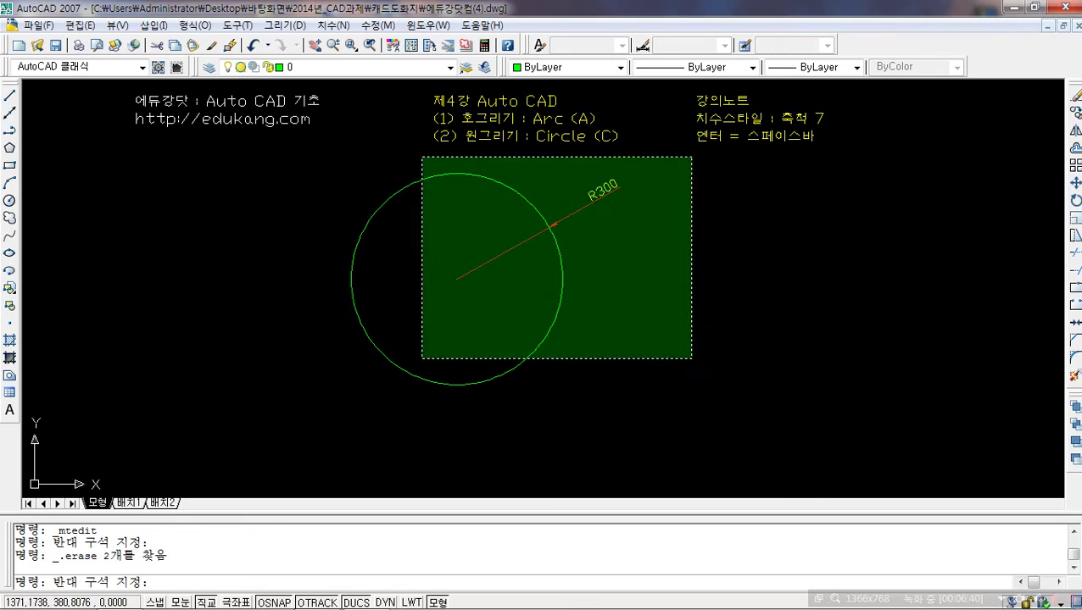
left_click(347, 388)
key("Delete")
Draw a 500-unit horizontal line.
type("l")
key("space")
left_click(364, 299)
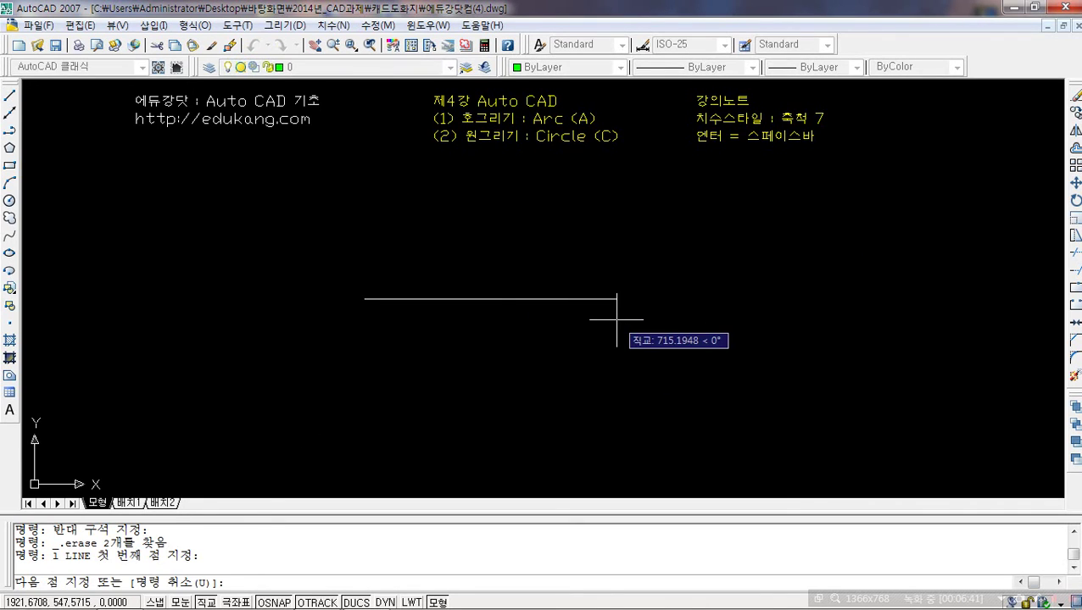
type("500")
key("Return")
key("Escape")
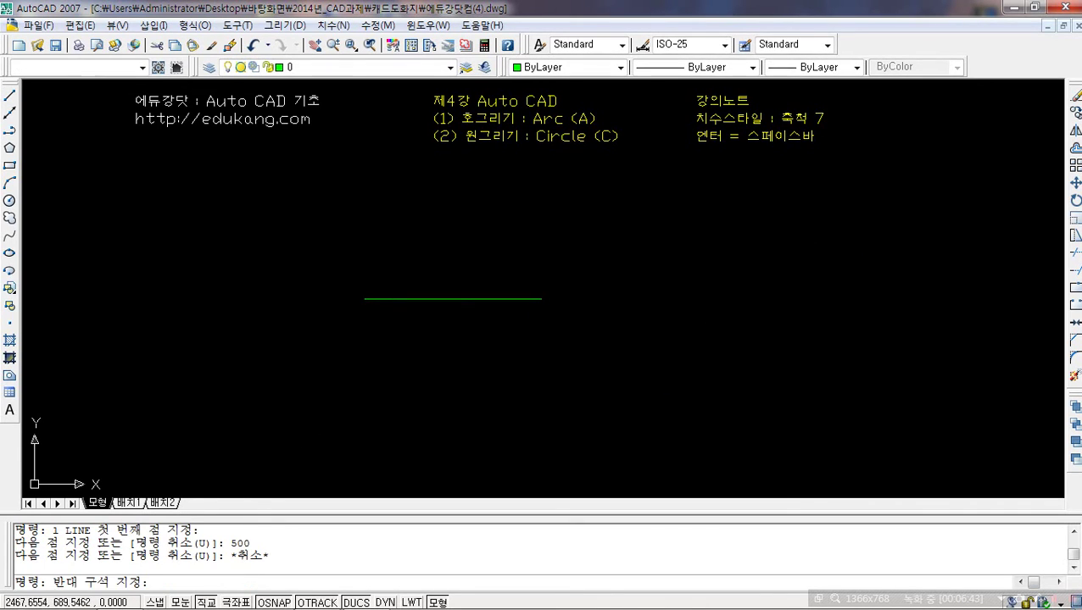
key("Escape")
key("Escape")
Draw a 500-unit vertical line downward to the right of it.
type("l")
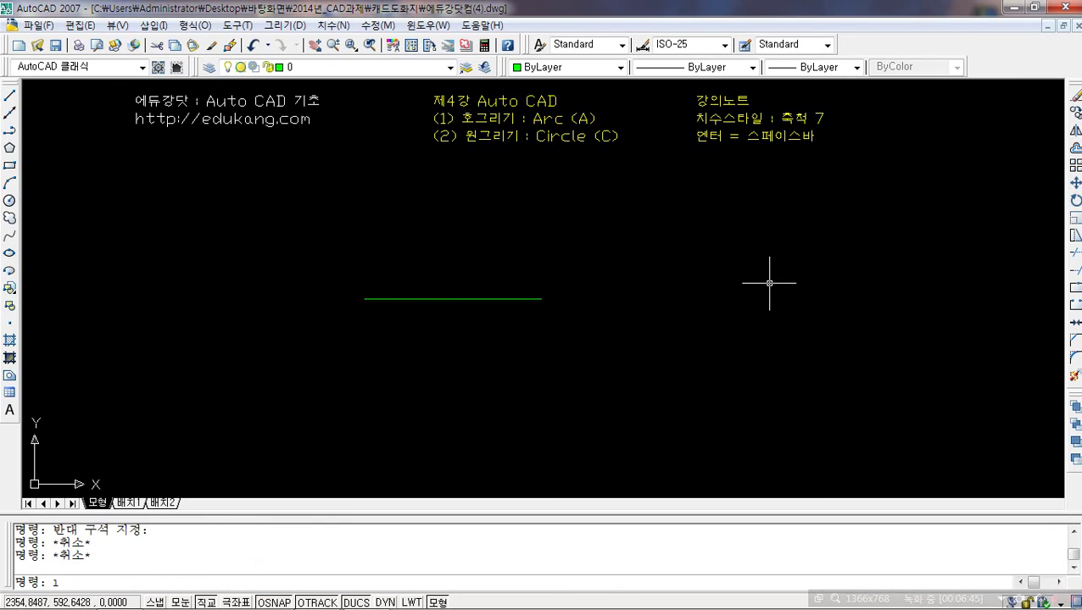
key("space")
left_click(770, 282)
type("500")
key("Return")
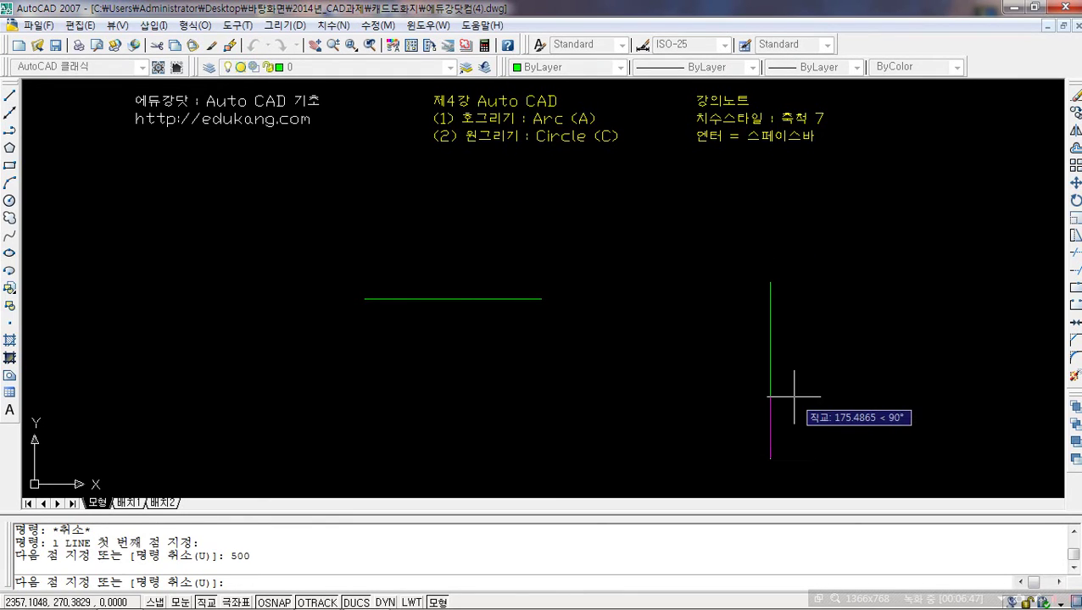
key("Escape")
Move the vertical line's midpoint onto the horizontal line's midpoint, forming a cross.
left_click(792, 338)
left_click(709, 439)
type("m")
key("space")
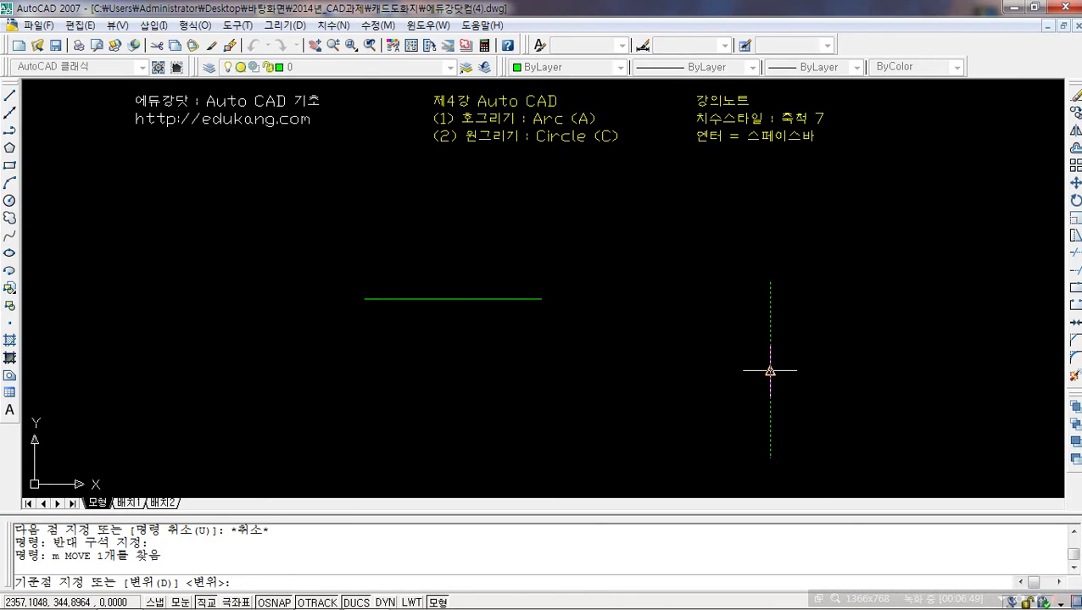
left_click(770, 370)
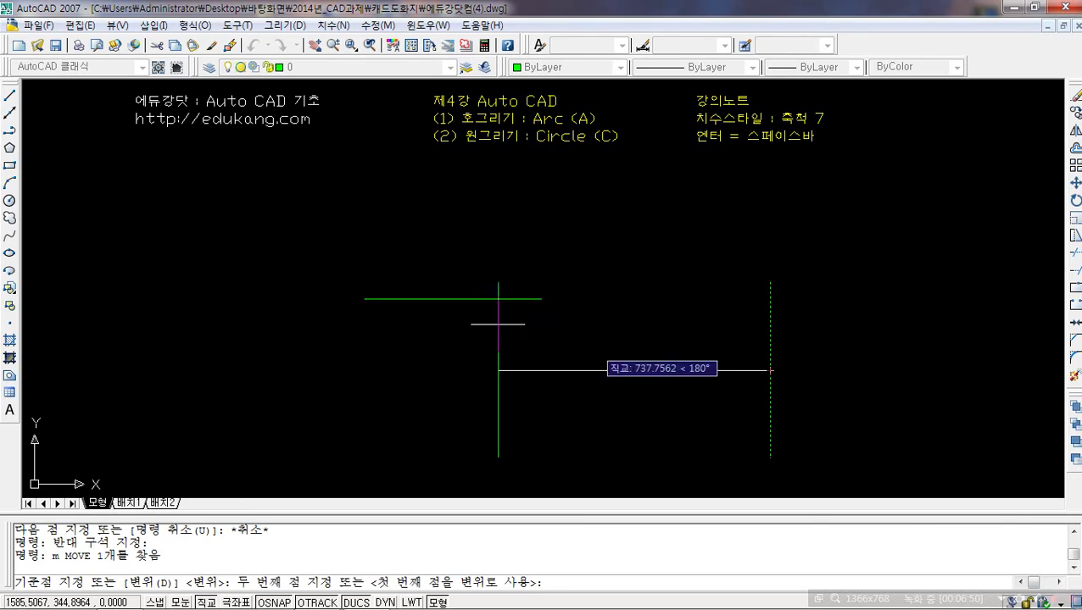
left_click(453, 298)
key("Escape")
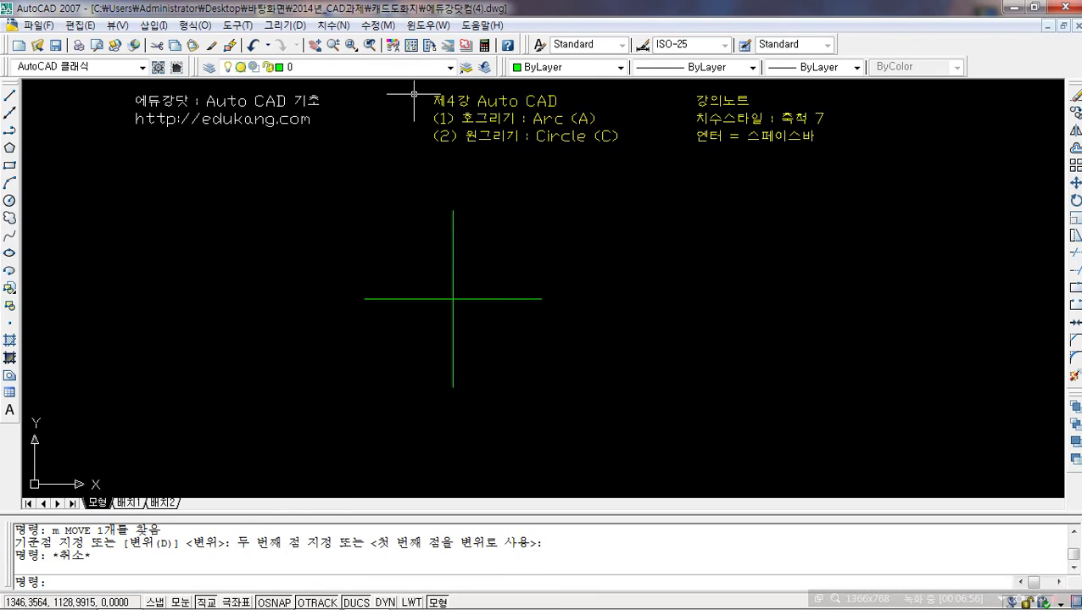
Put both cross lines on the 중심선 centre-line layer.
left_click(527, 262)
left_click(360, 401)
left_click(365, 67)
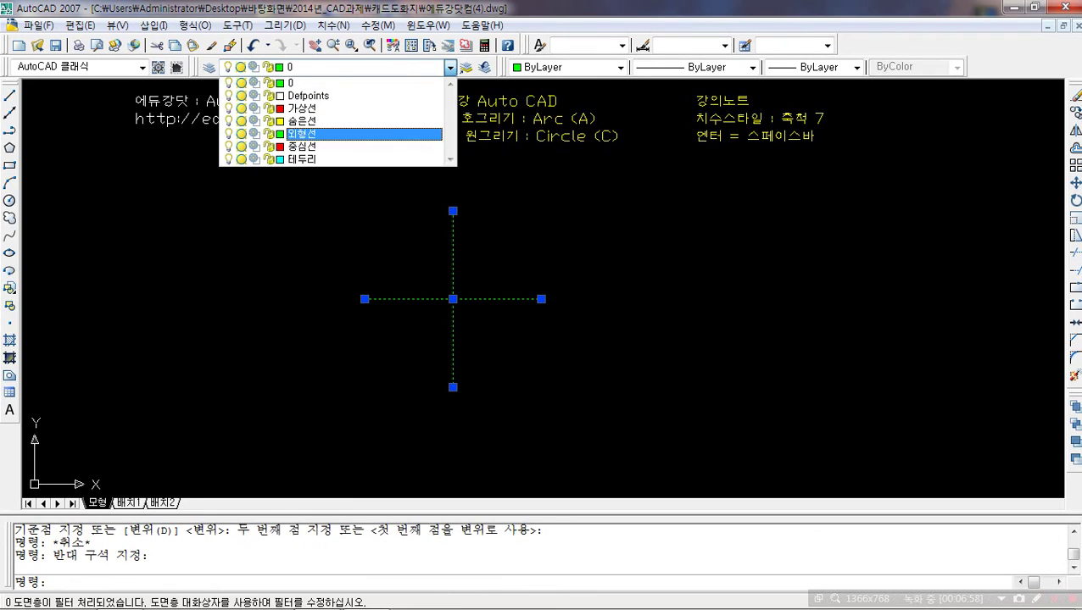
left_click(301, 146)
key("Escape")
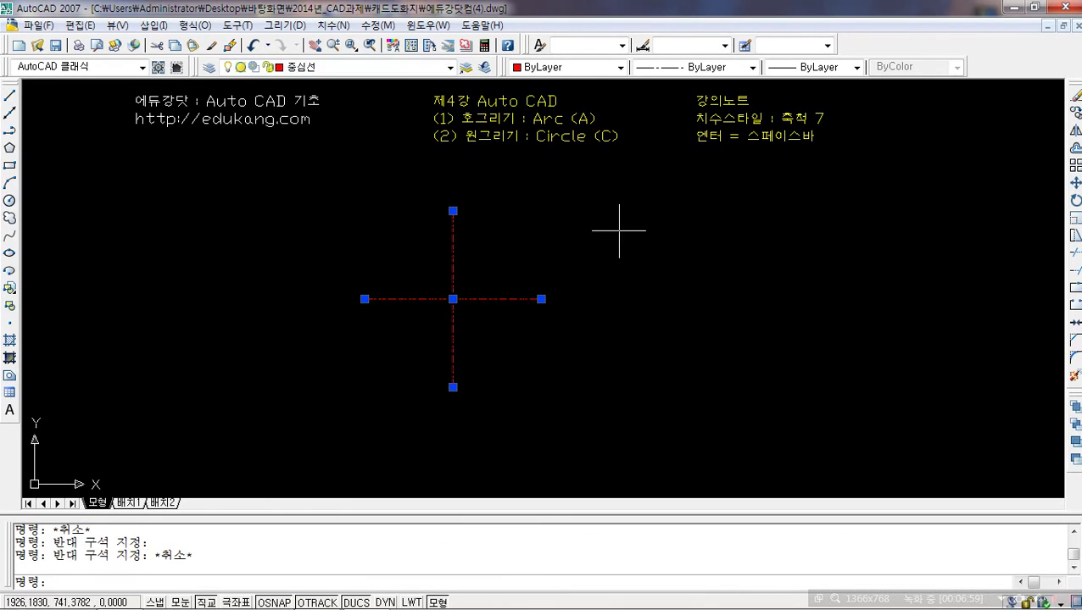
key("Escape")
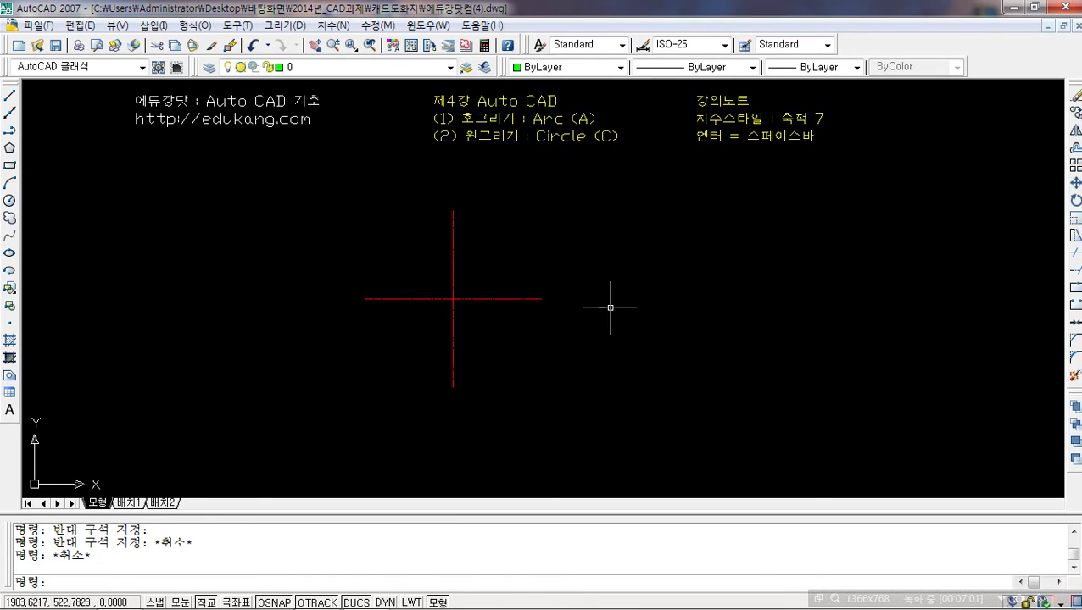
type("c")
key("space")
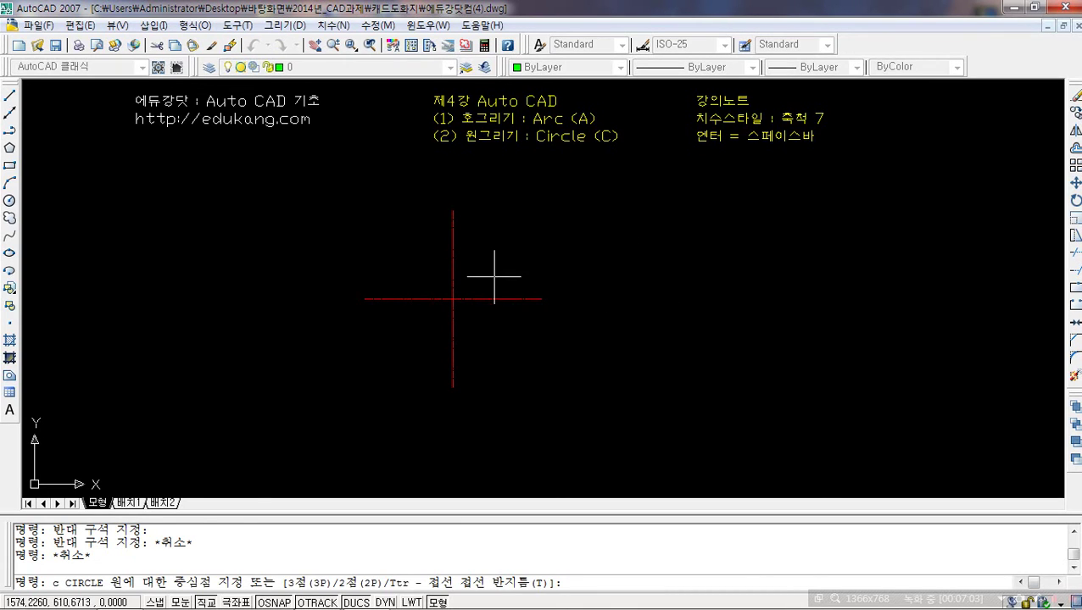
left_click(453, 298)
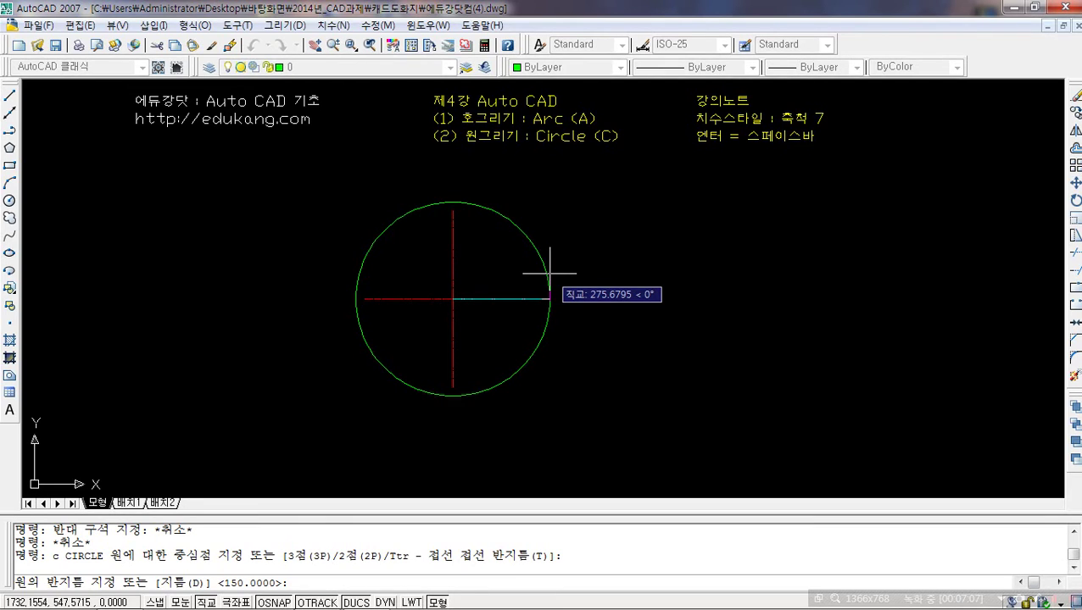
type("1")
type("50")
key("space")
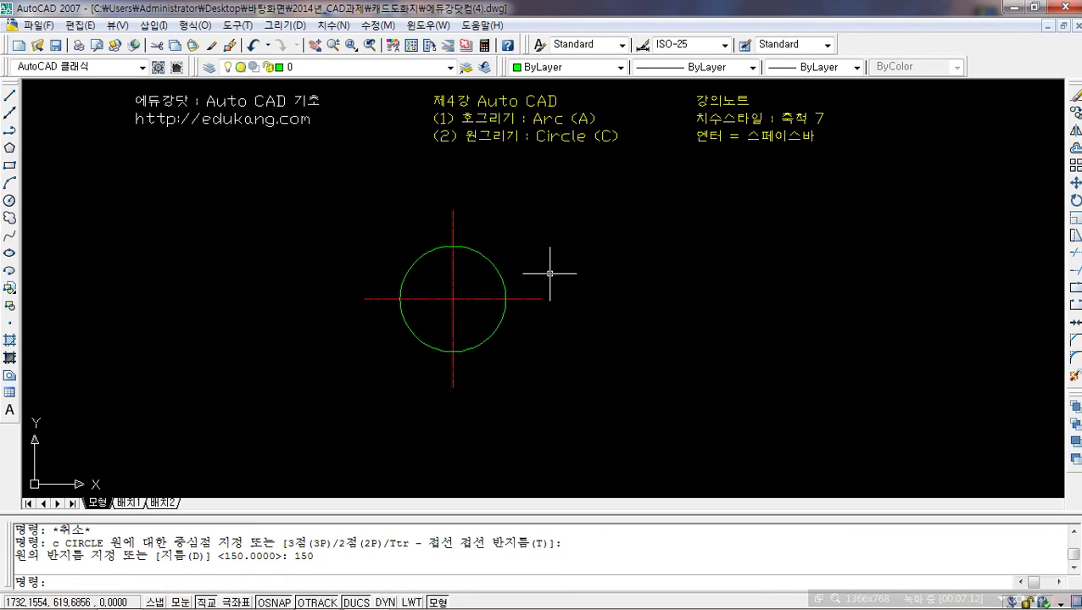
type("c")
key("space")
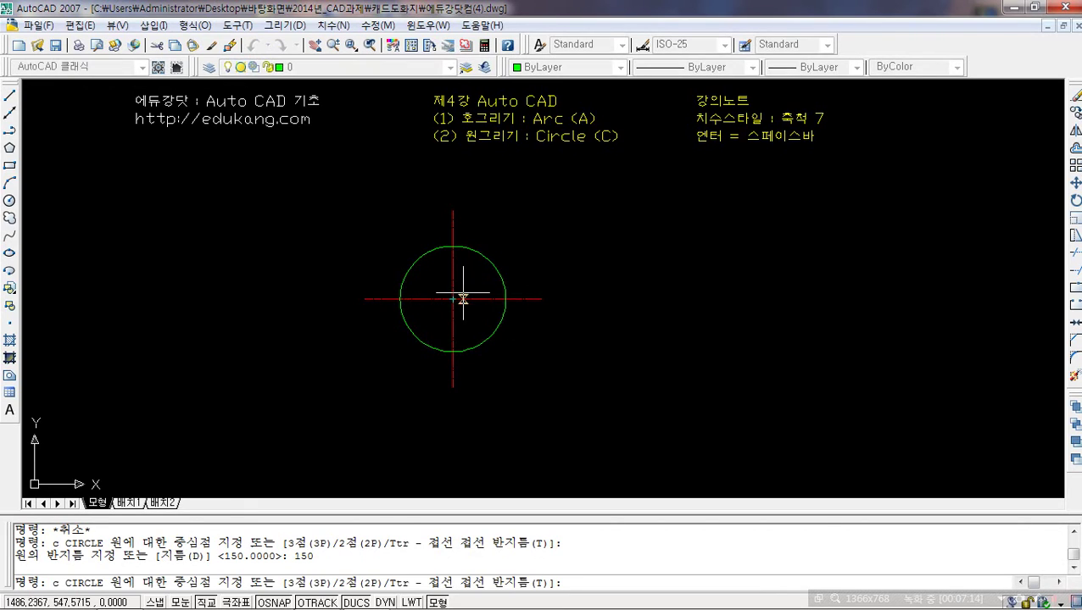
left_click(453, 299)
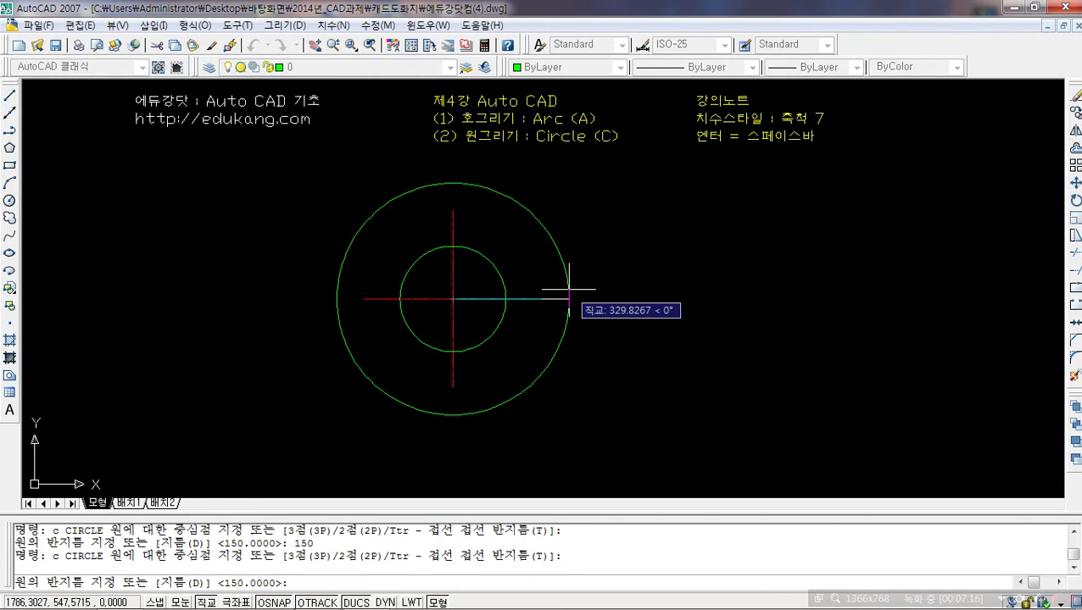
type("d")
key("space")
type("150")
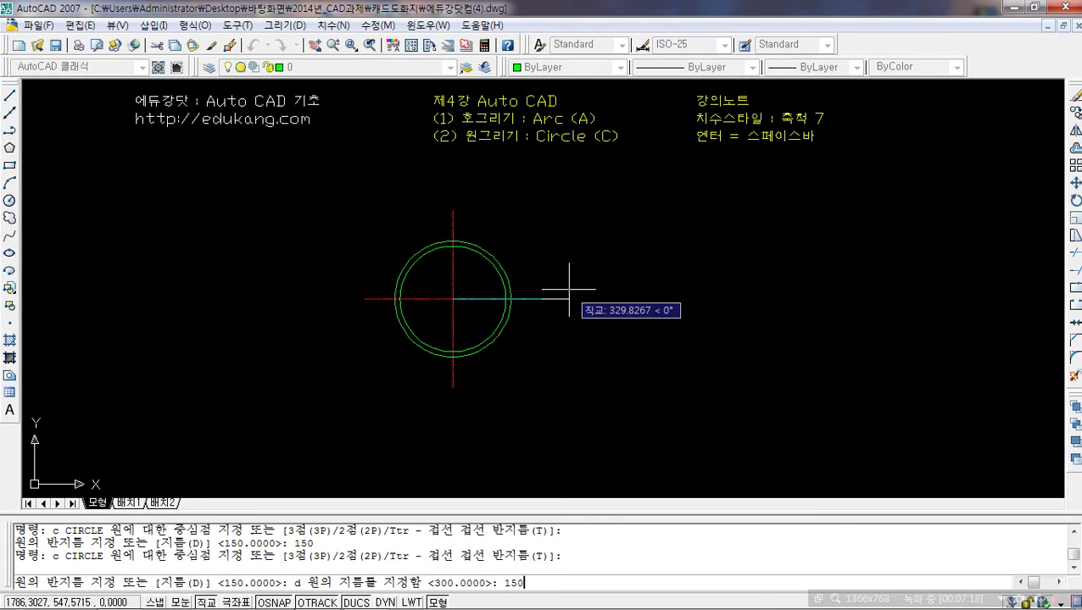
key("space")
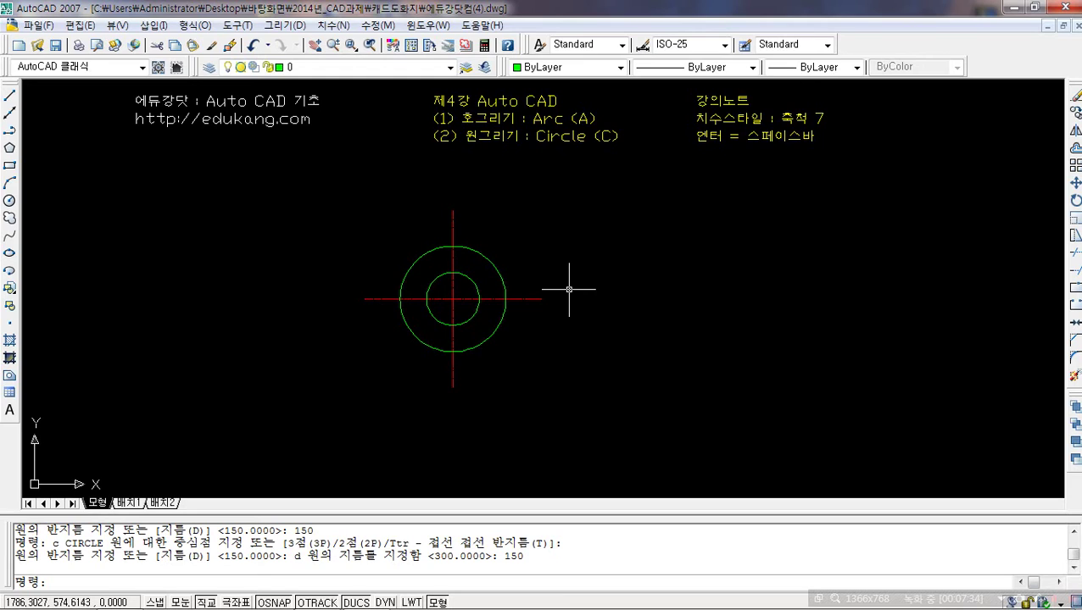
type("c")
key("space")
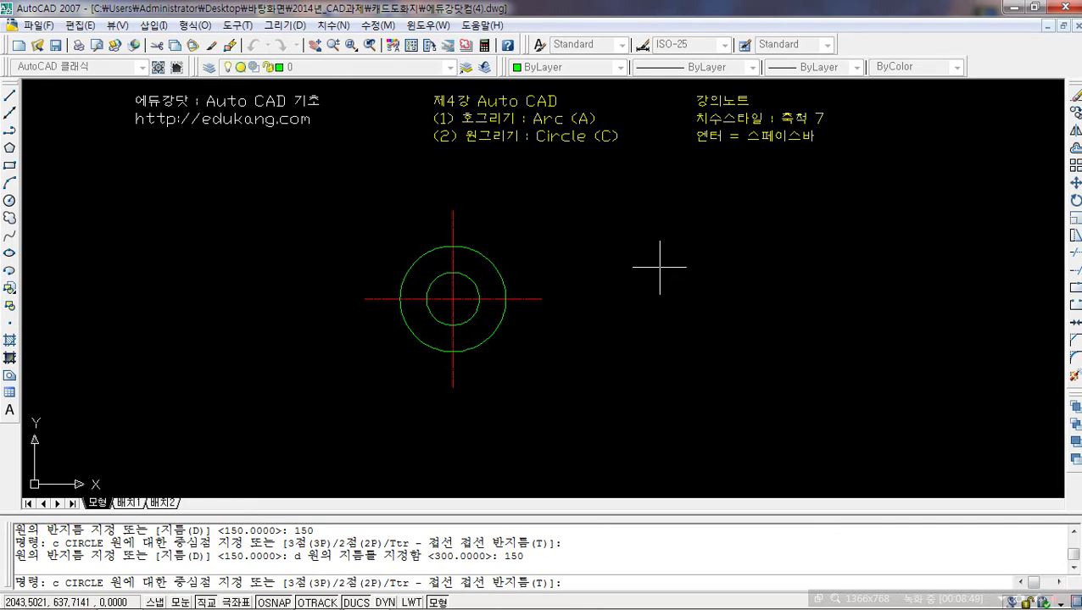
key("Escape")
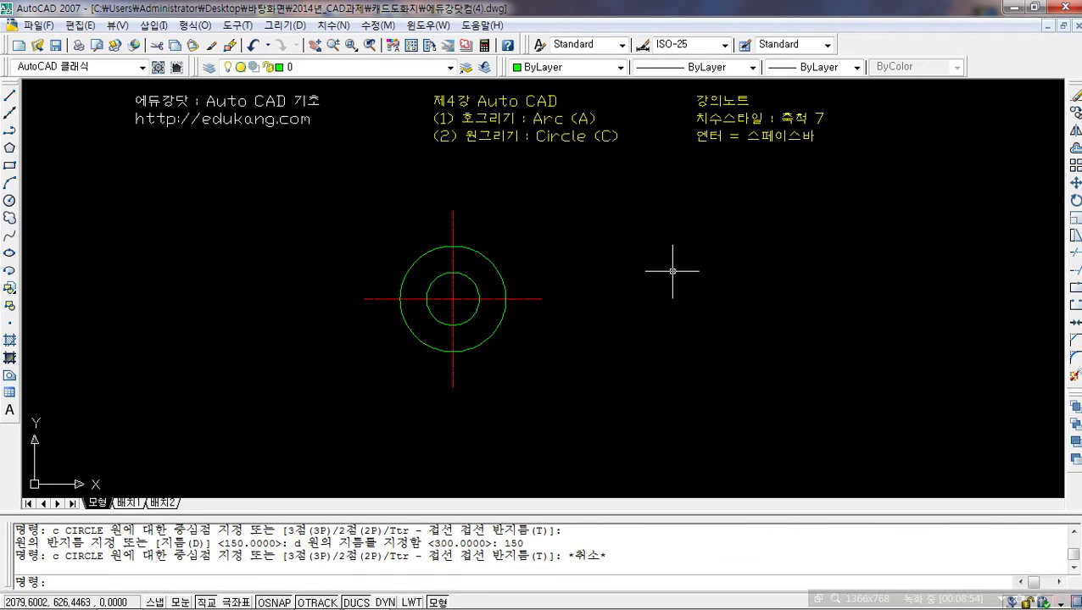
Draw an L of two lines: 300 units right, then 300 down.
type("l")
key("space")
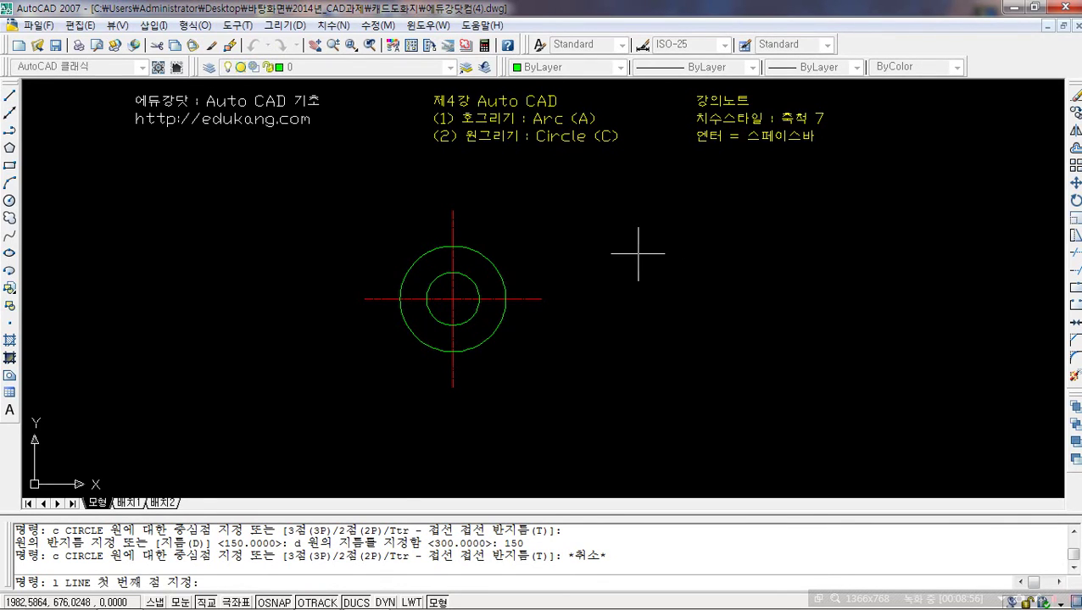
left_click(637, 254)
type("300")
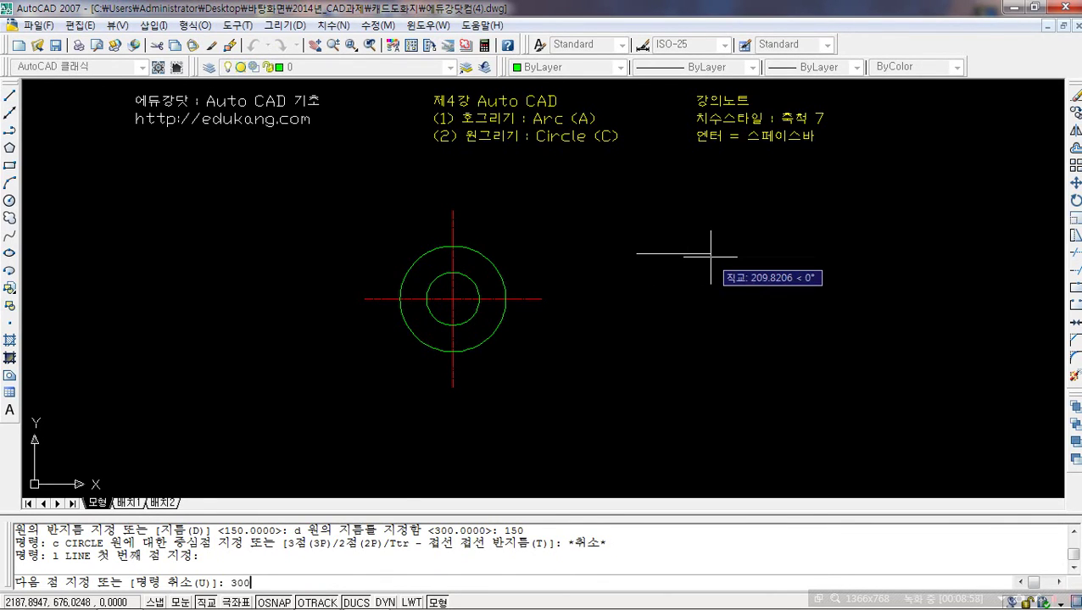
key("space")
type("300")
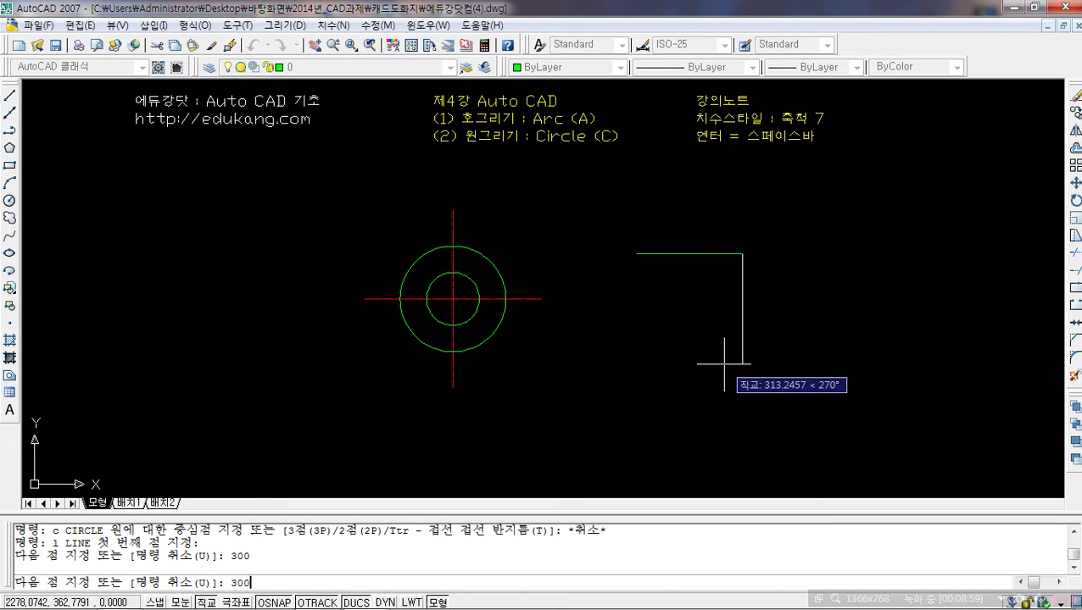
key("space")
key("Escape")
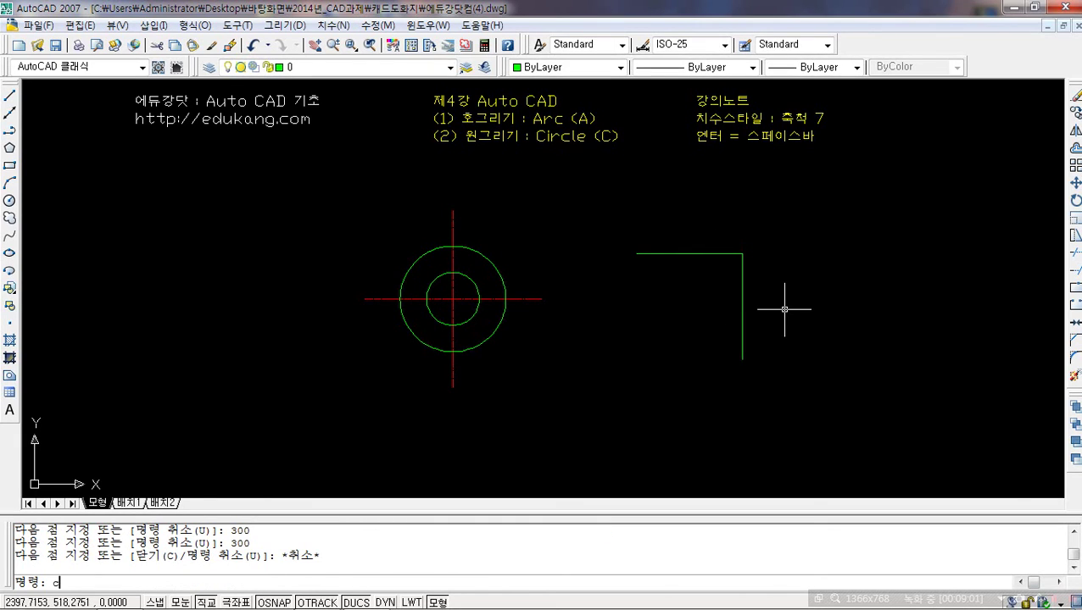
Draw a 3P circle through the L's two ends and its corner.
type("c")
key("space")
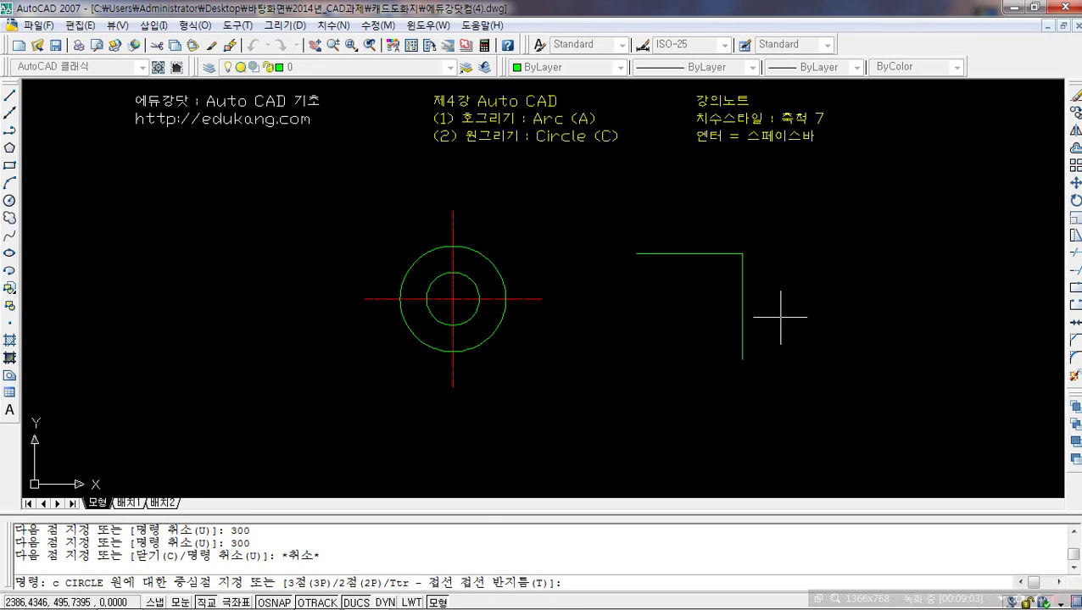
type("3p")
key("space")
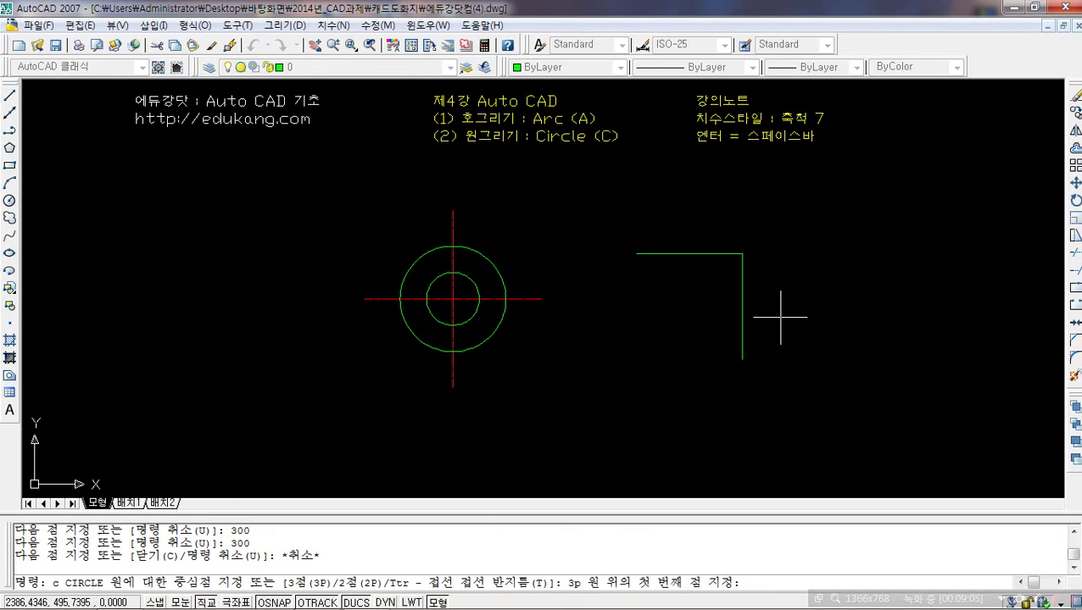
left_click(636, 254)
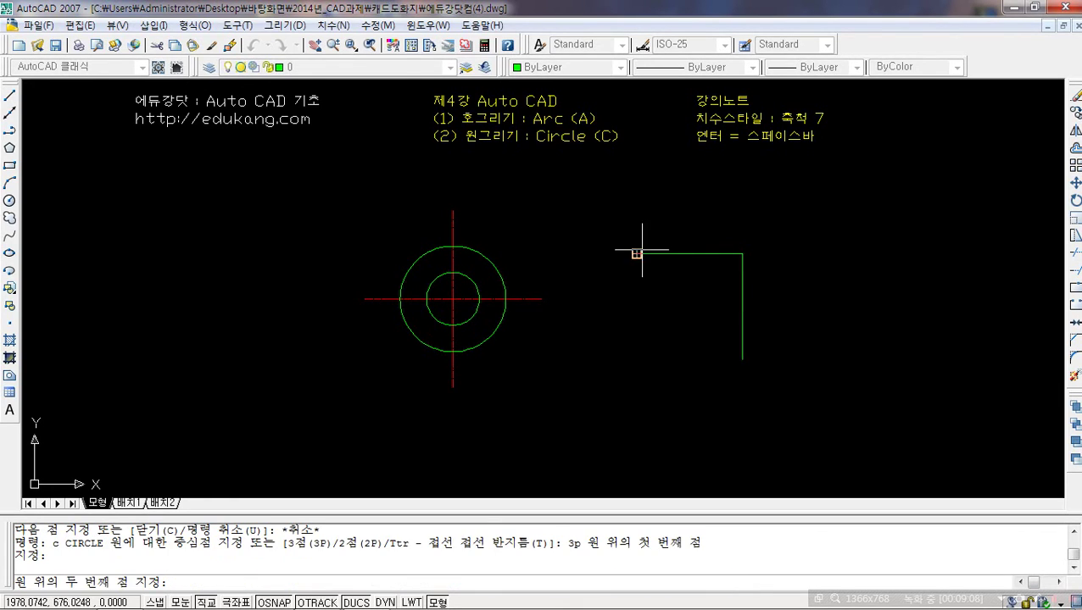
left_click(742, 254)
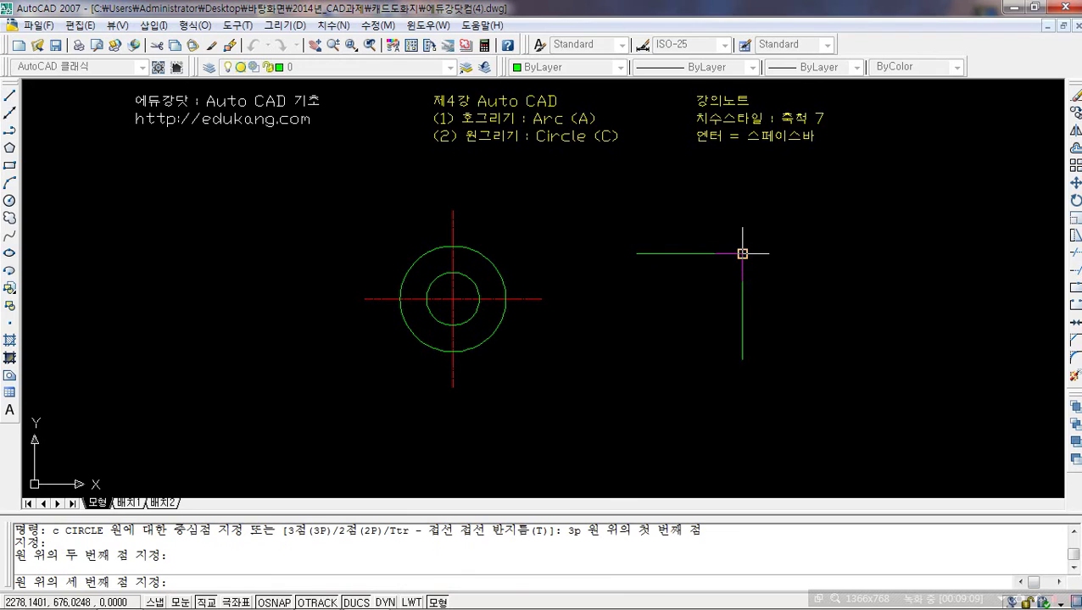
left_click(741, 360)
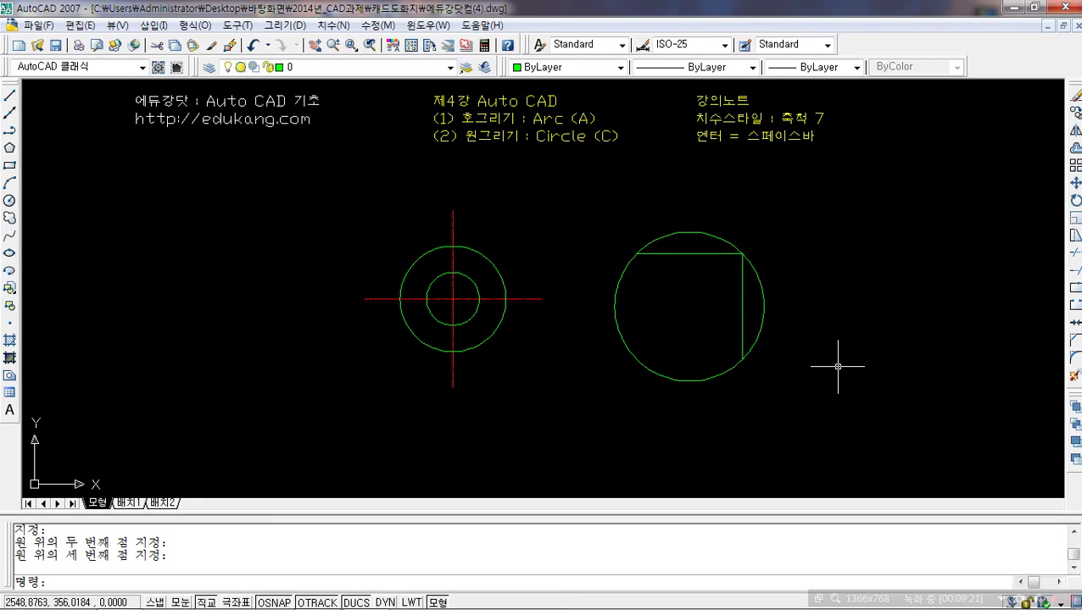
left_click(644, 271)
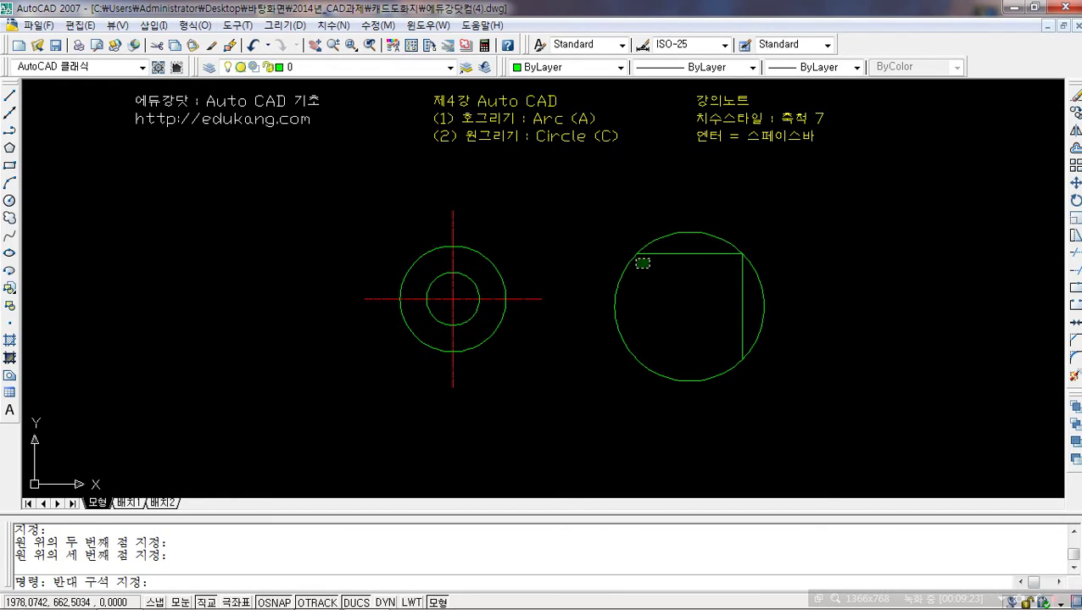
left_click(618, 243)
key("Escape")
left_click(763, 246)
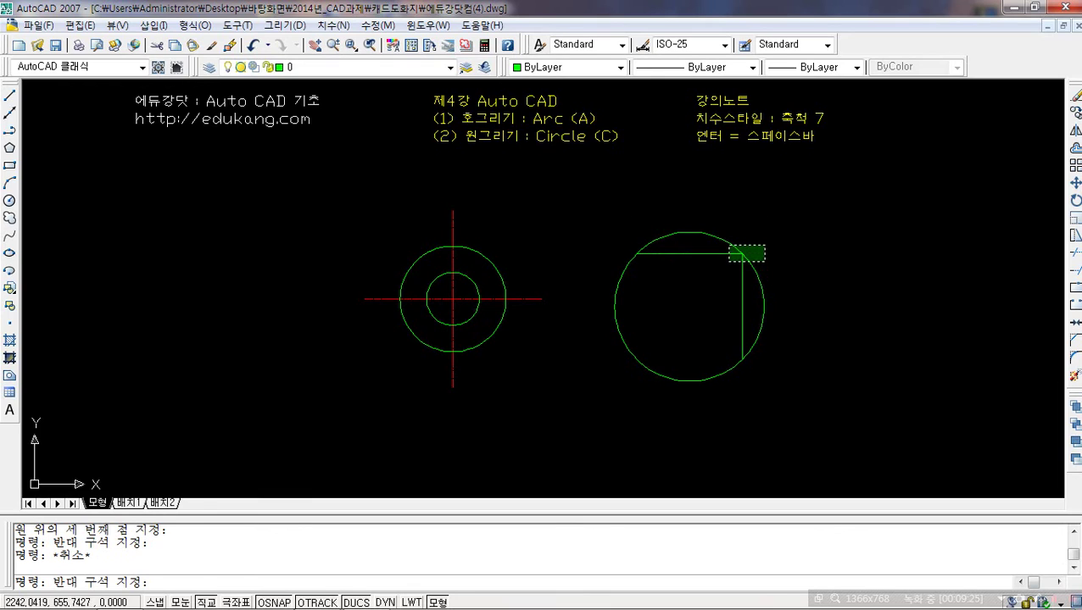
left_click(790, 256)
left_click(803, 335)
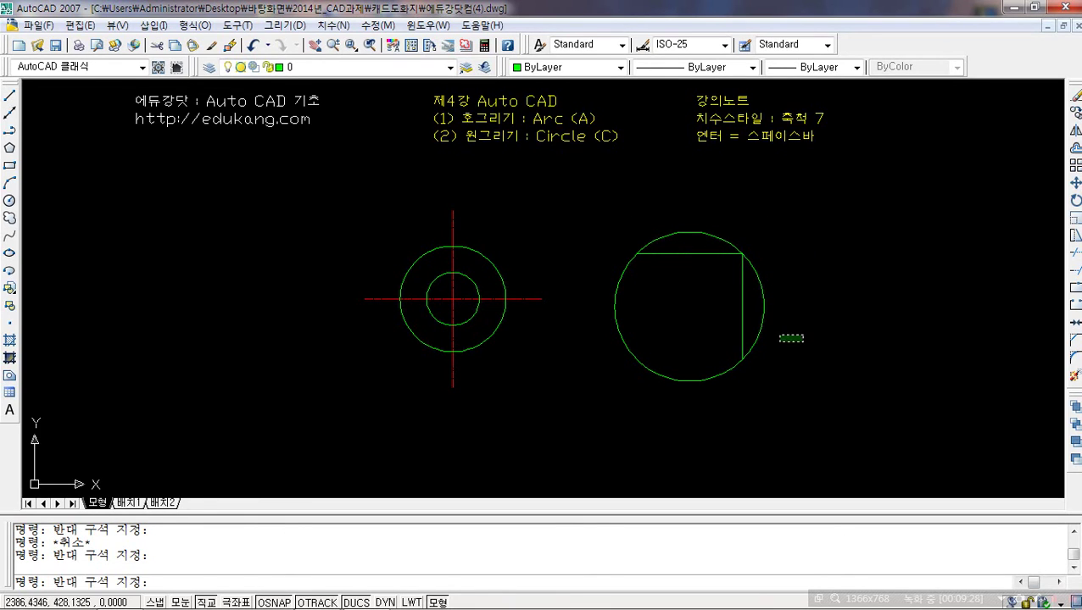
key("Escape")
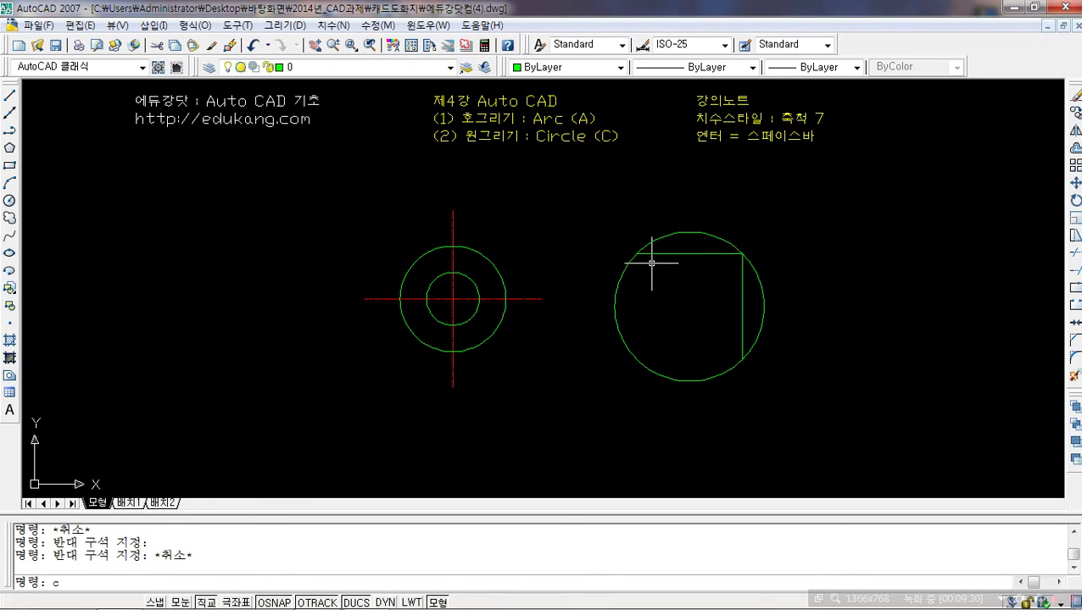
type("c")
key("Escape")
key("Escape")
type("1")
key("space")
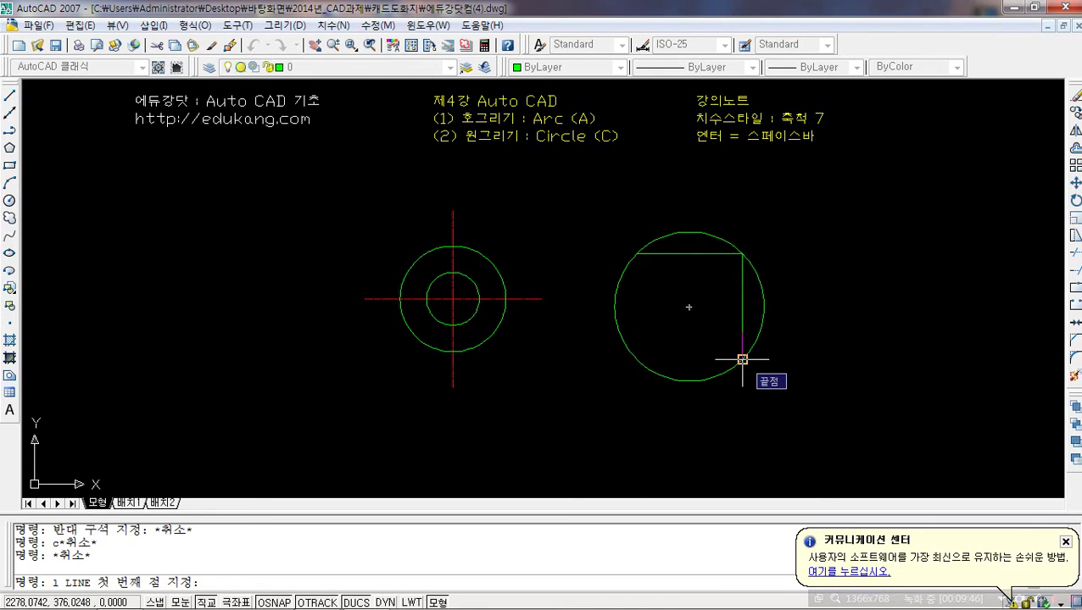
key("Escape")
type("l")
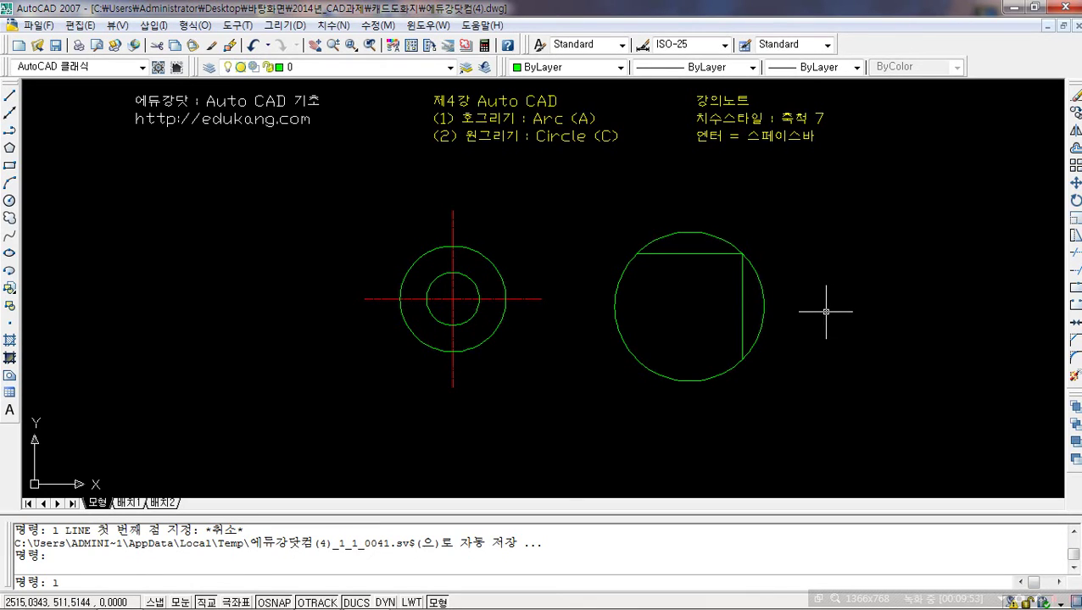
Draw a 300-unit horizontal line right of the three-point circle.
key("l")
key("space")
left_click(819, 311)
type("3")
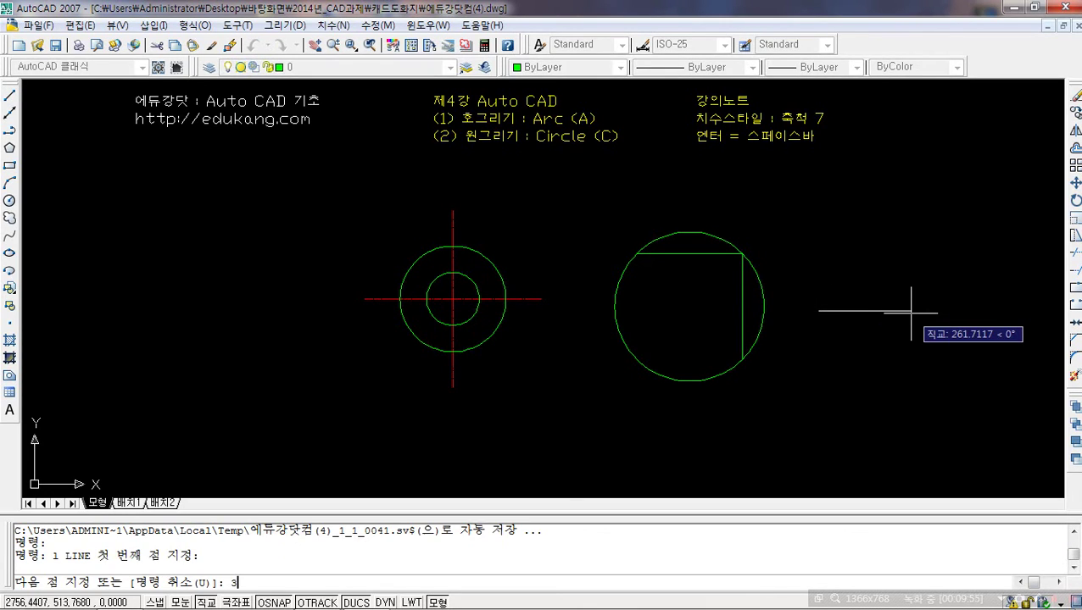
type("00")
key("space")
key("Escape")
Draw a 2P circle with the line's endpoints as diameter, then select the middle figure.
type("c")
key("space")
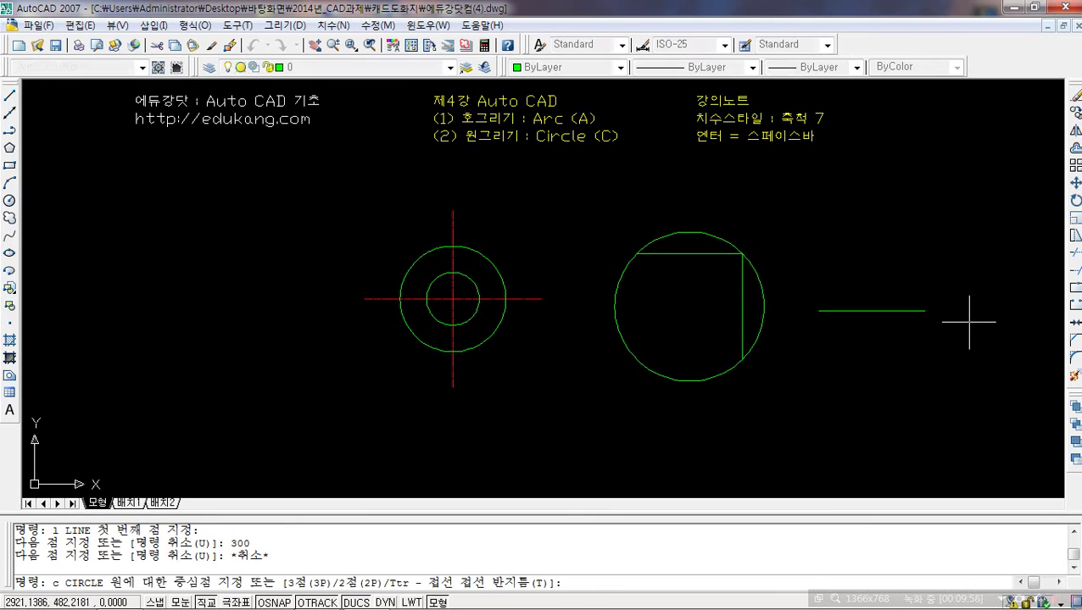
type("2p 원 지름의 첫 번째 끝점을 지정:")
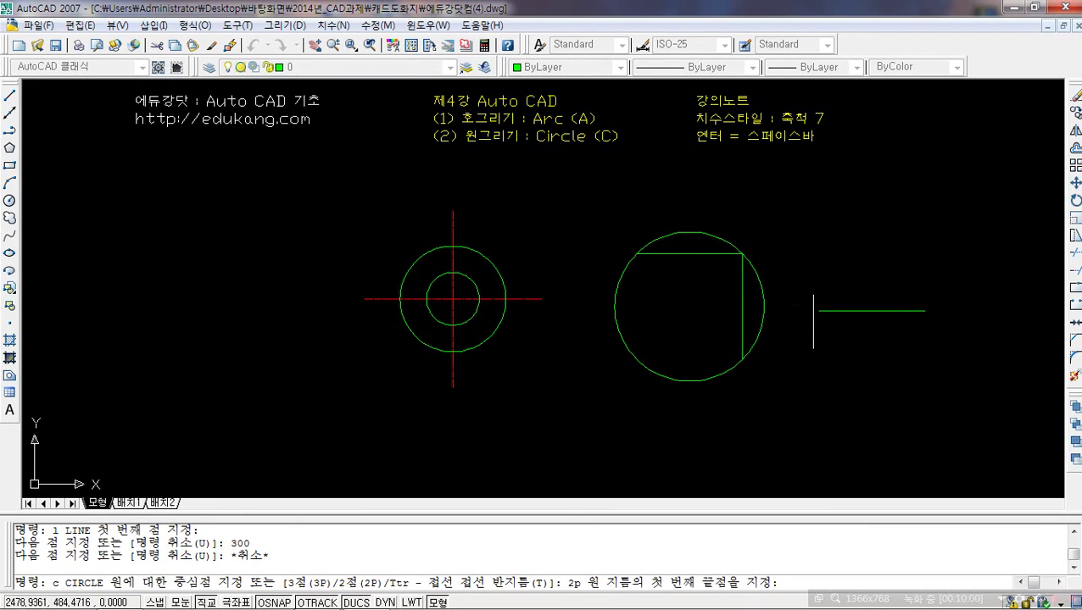
left_click(818, 310)
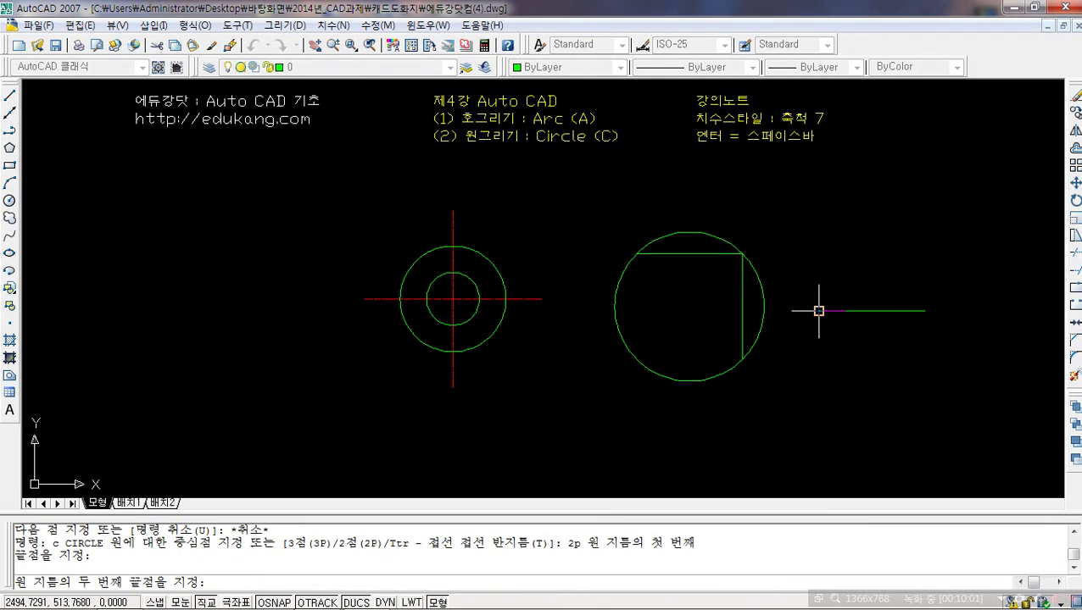
left_click(924, 310)
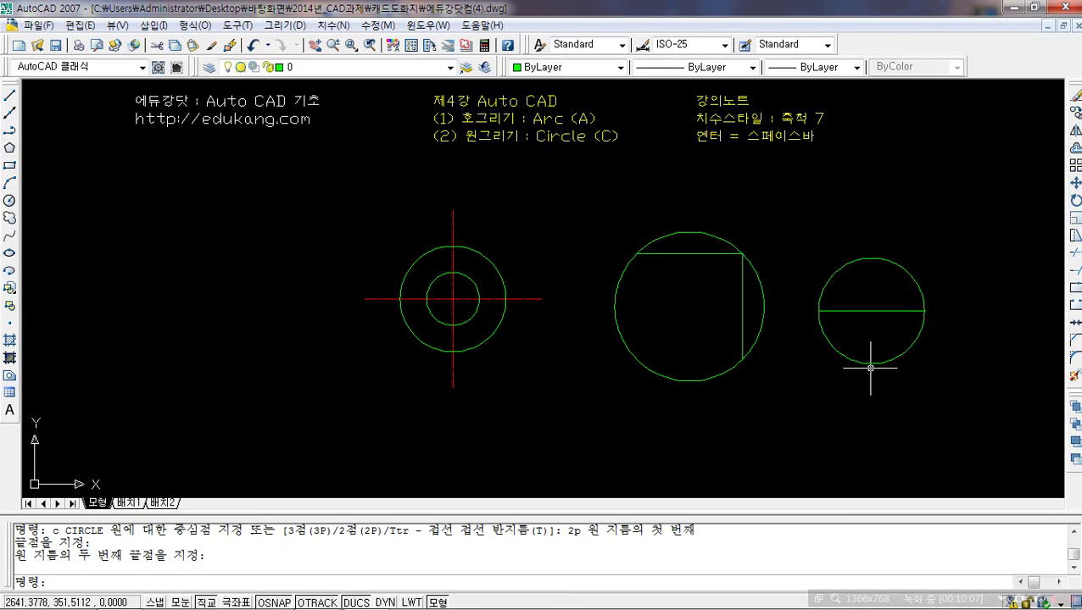
left_click(770, 222)
left_click(608, 426)
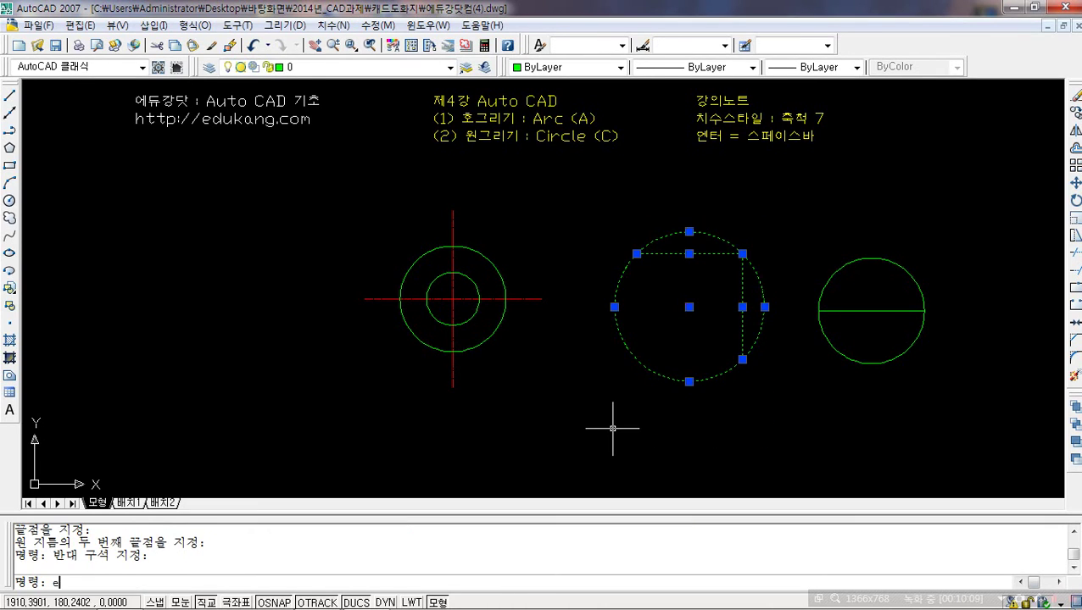
Erase the middle figure and draw a new L: 300 right, 600 down.
type("e")
key("space")
type("l")
key("space")
left_click(617, 257)
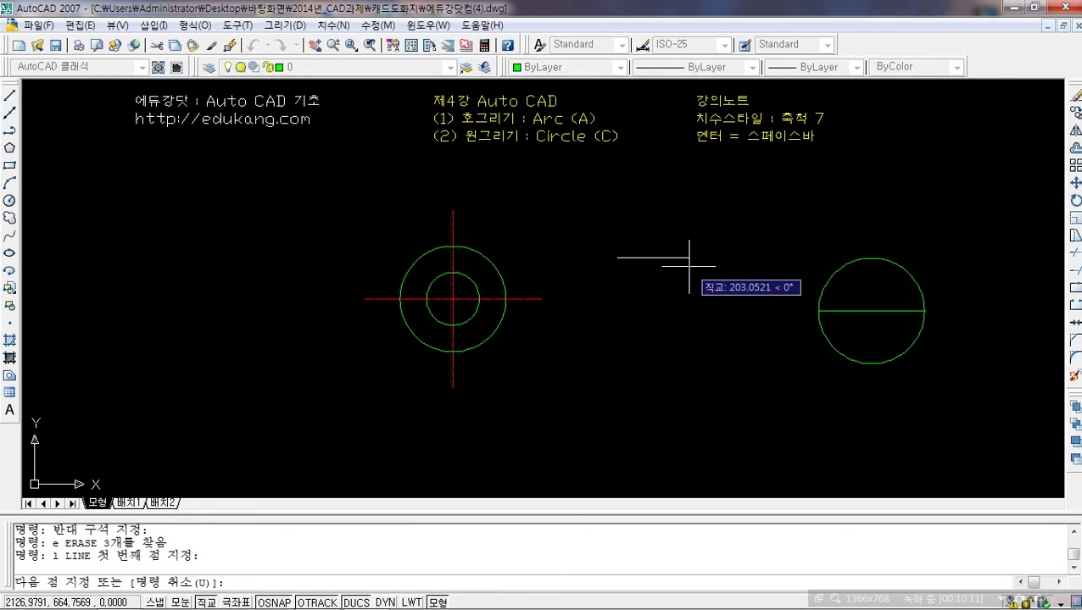
key("space")
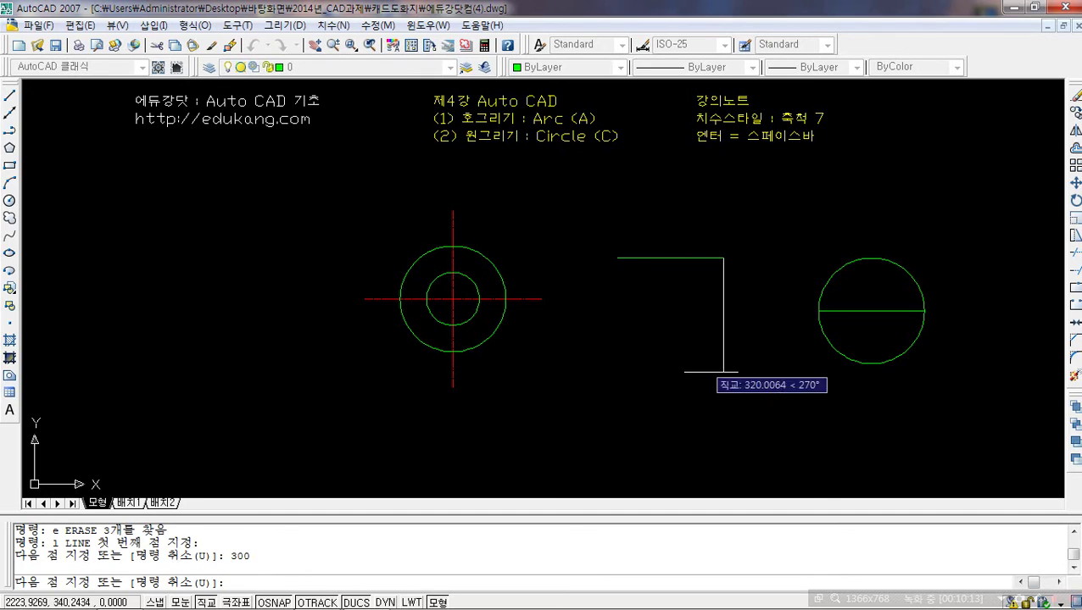
type("600")
key("space")
key("Escape")
type("c")
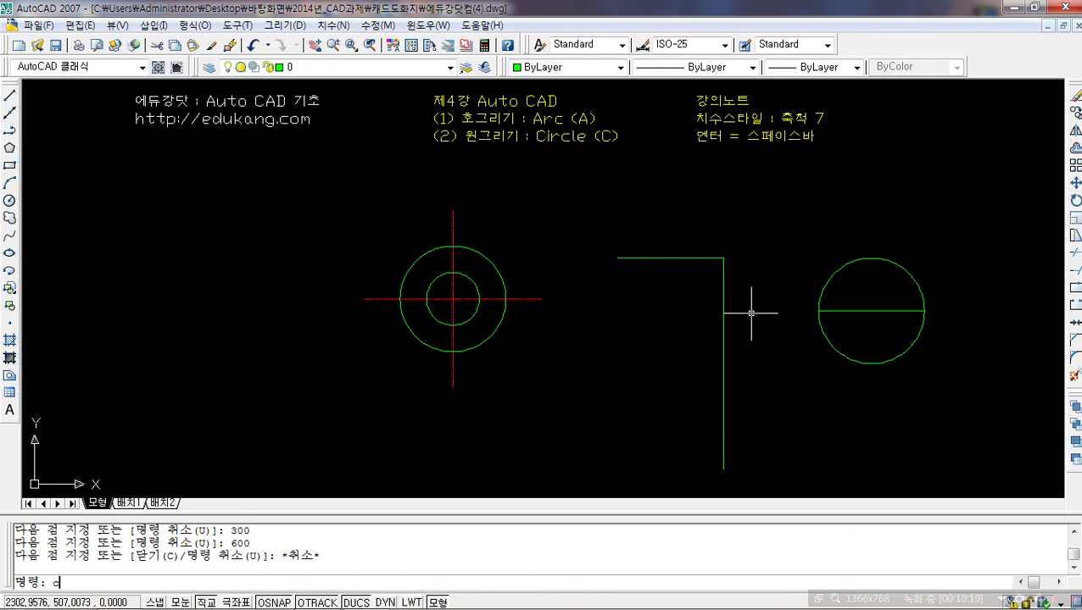
Draw a three-point circle through the L's top end, corner and bottom end.
key("space")
key("space")
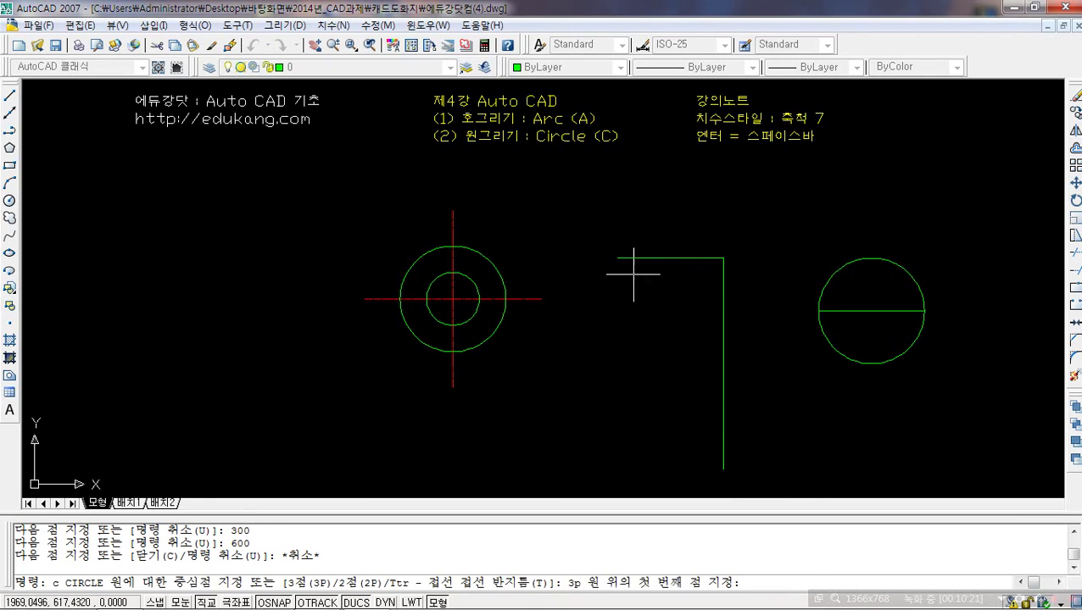
left_click(617, 257)
left_click(723, 258)
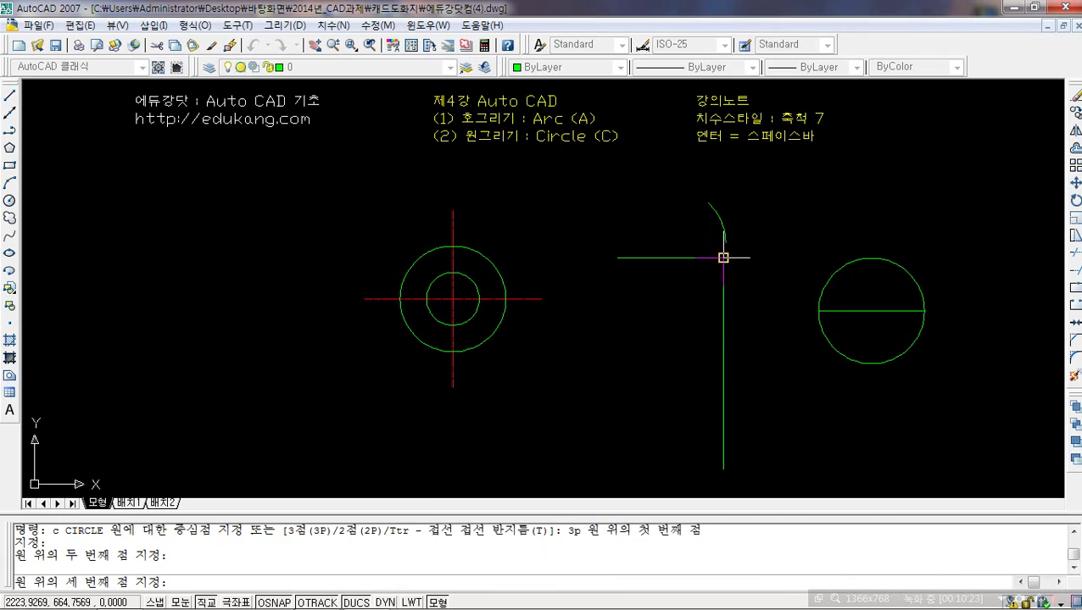
left_click(723, 468)
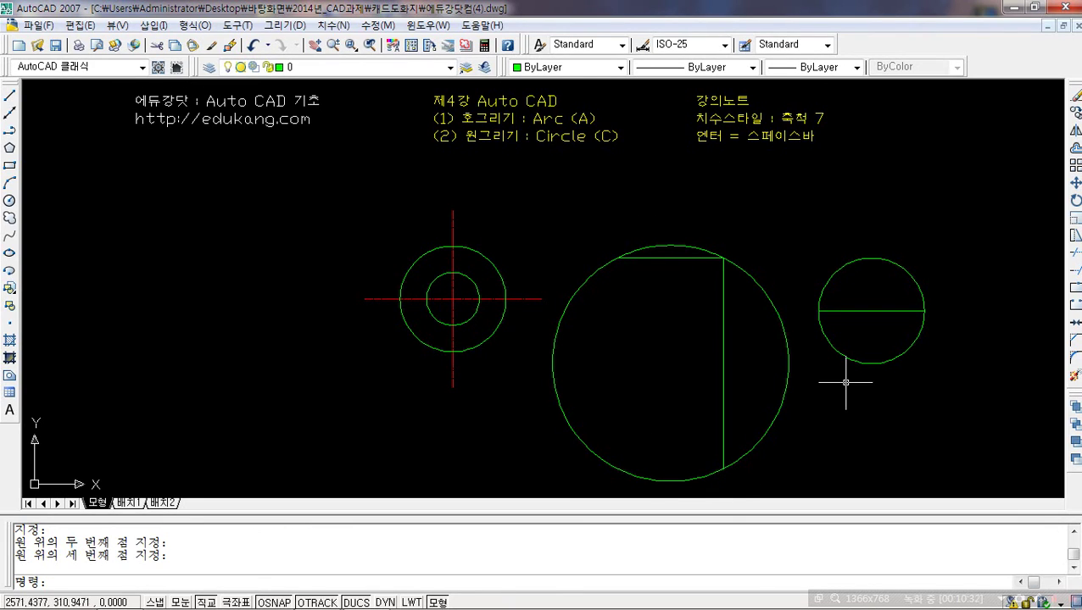
Draw a 2P circle using the top 300-unit line's endpoints as its diameter.
type("c")
key("space")
type("2p")
key("space")
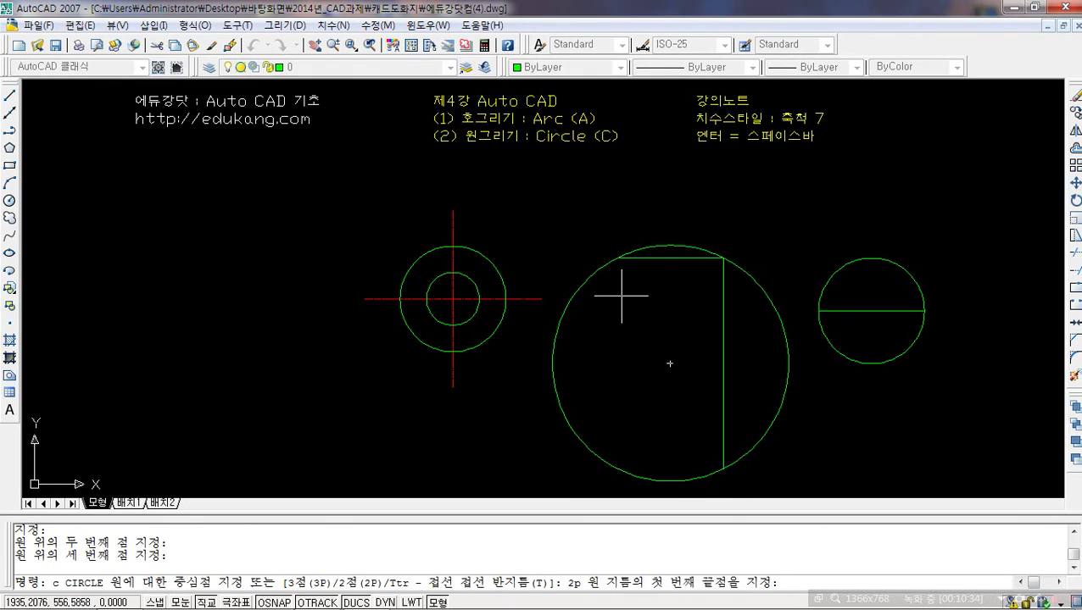
left_click(617, 257)
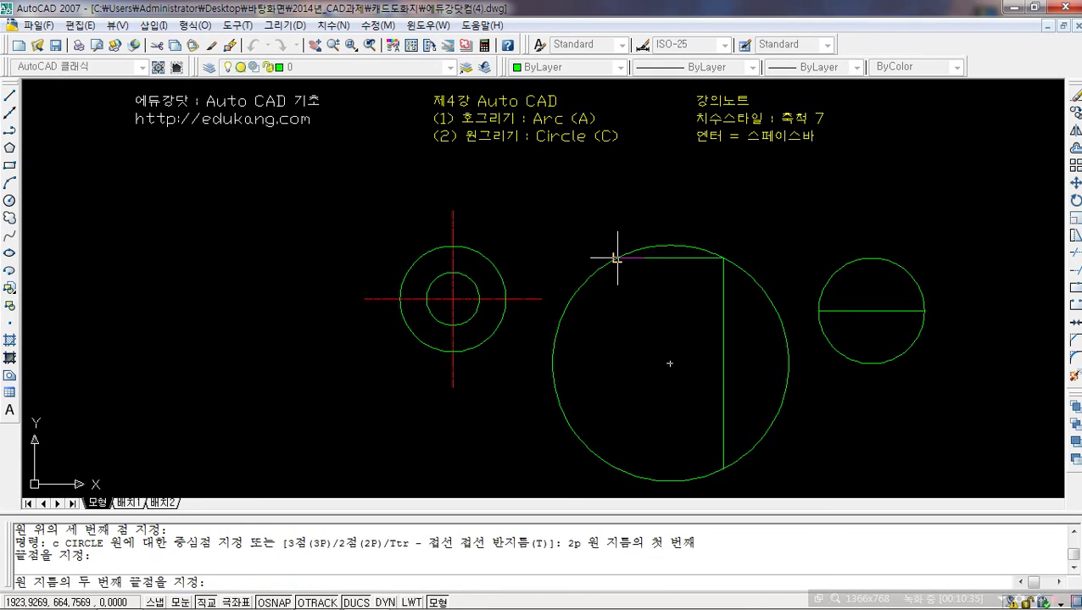
left_click(723, 257)
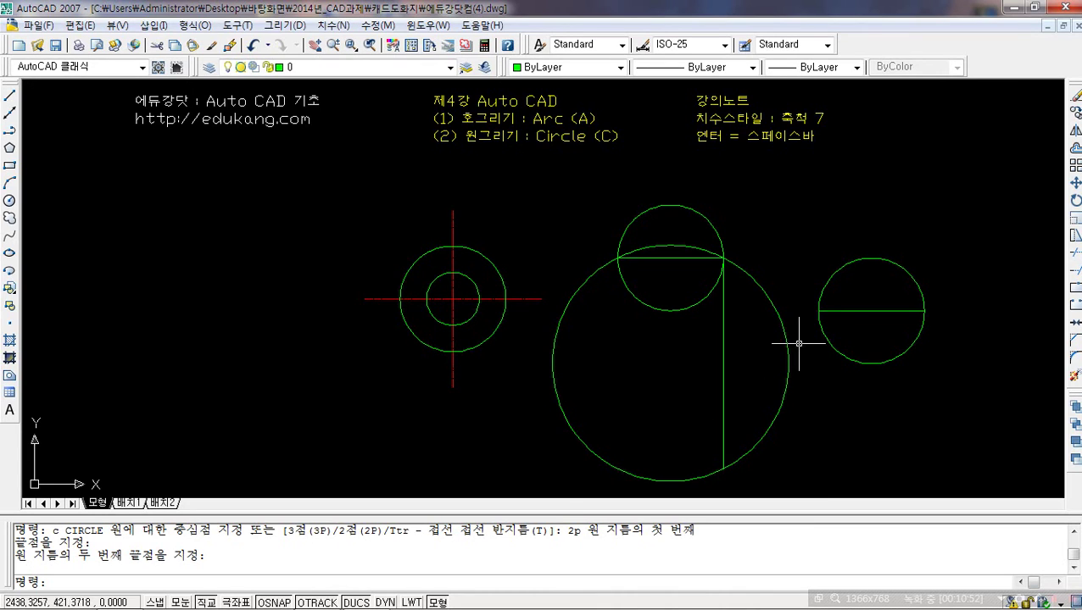
Erase the right-hand circle group, then the concentric circles and red centre-line cross.
left_click(938, 182)
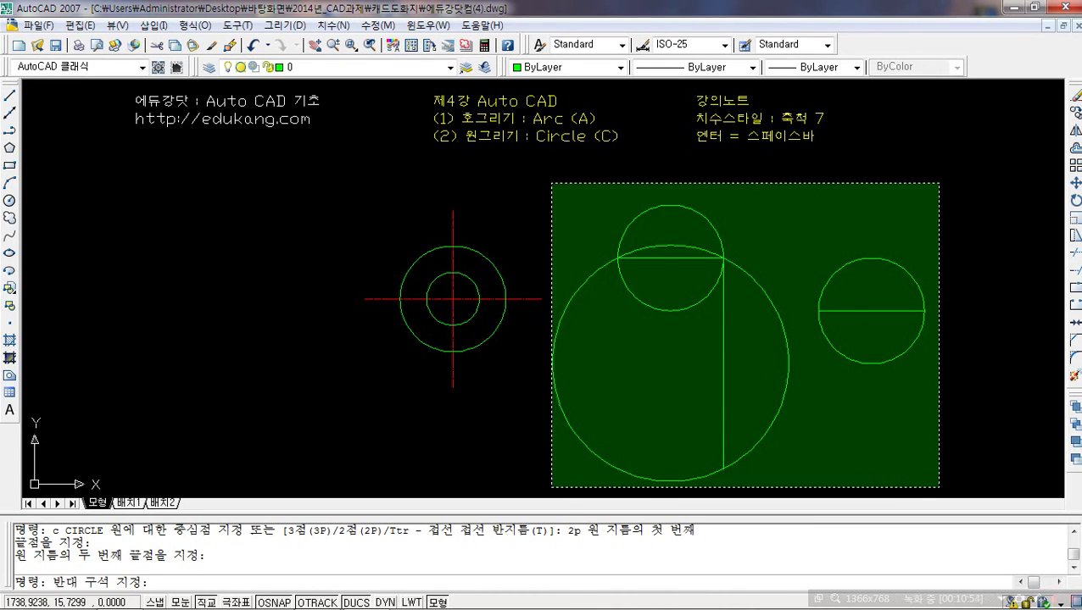
left_click(522, 497)
type("e")
key("space")
left_click(579, 176)
left_click(349, 400)
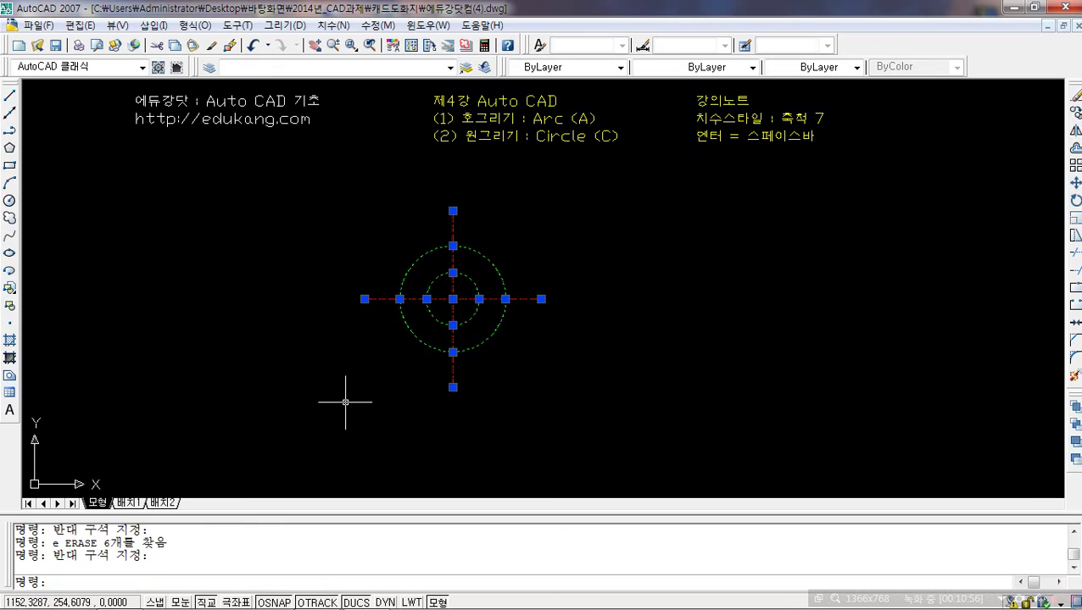
type("e")
key("space")
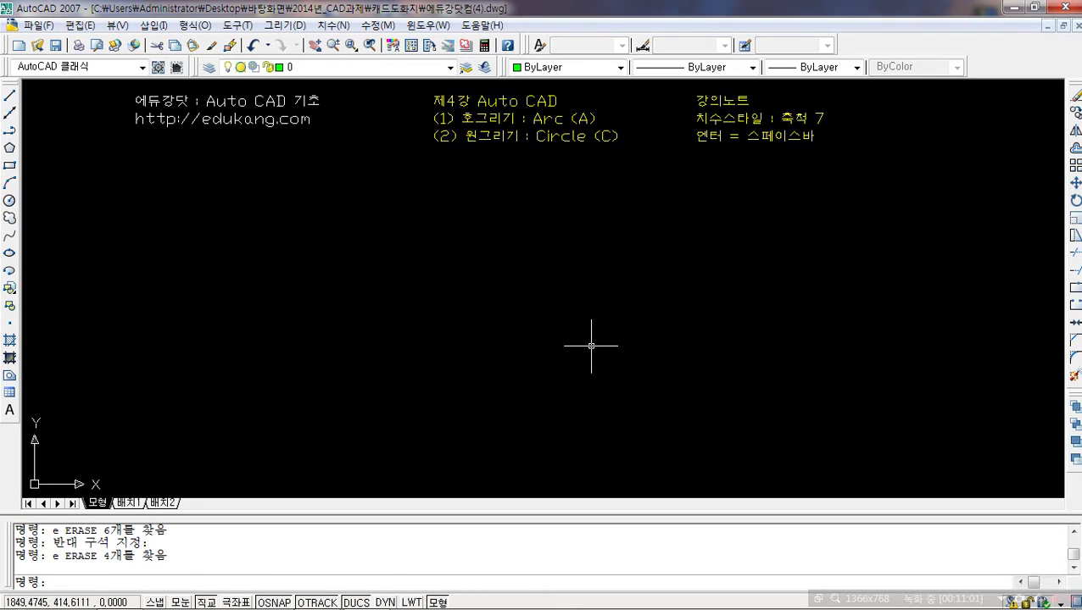
type("c")
key("space")
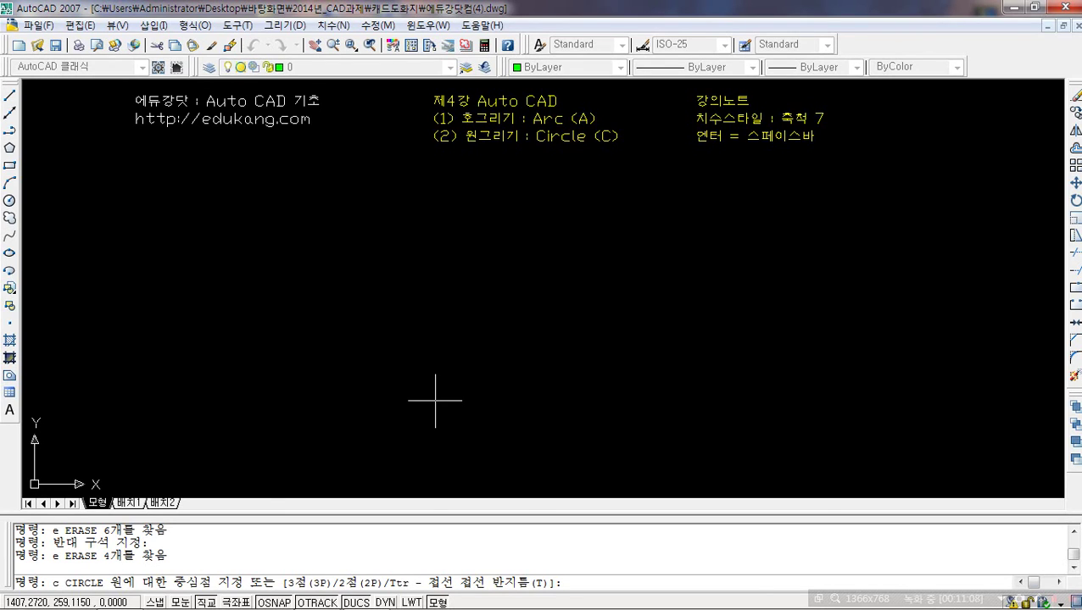
Try the tangent-tangent-radius circle option, then cancel it.
key("space")
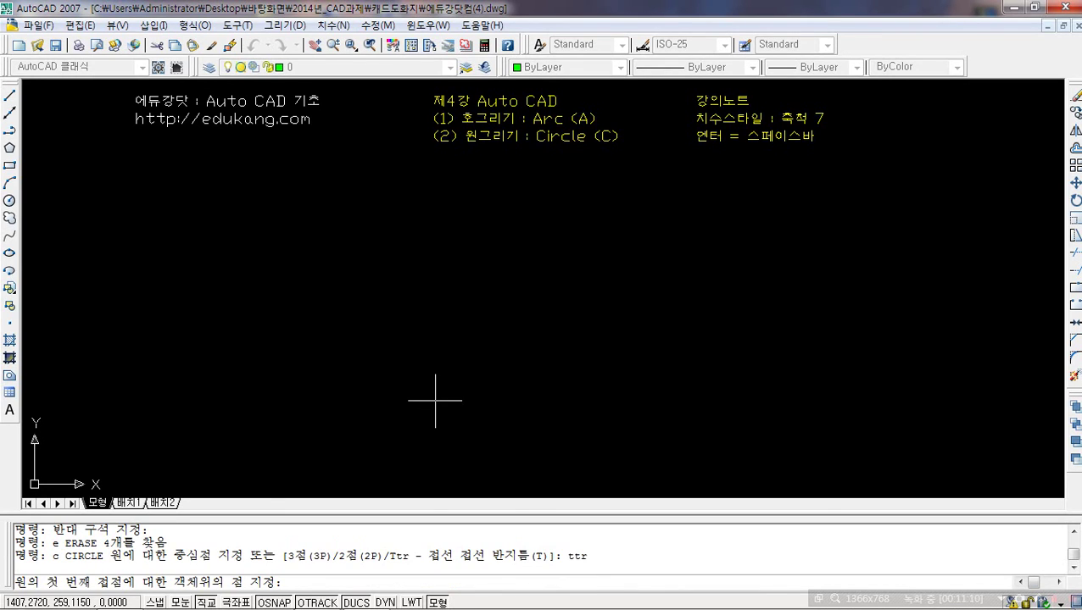
key("Escape")
type("명령: c")
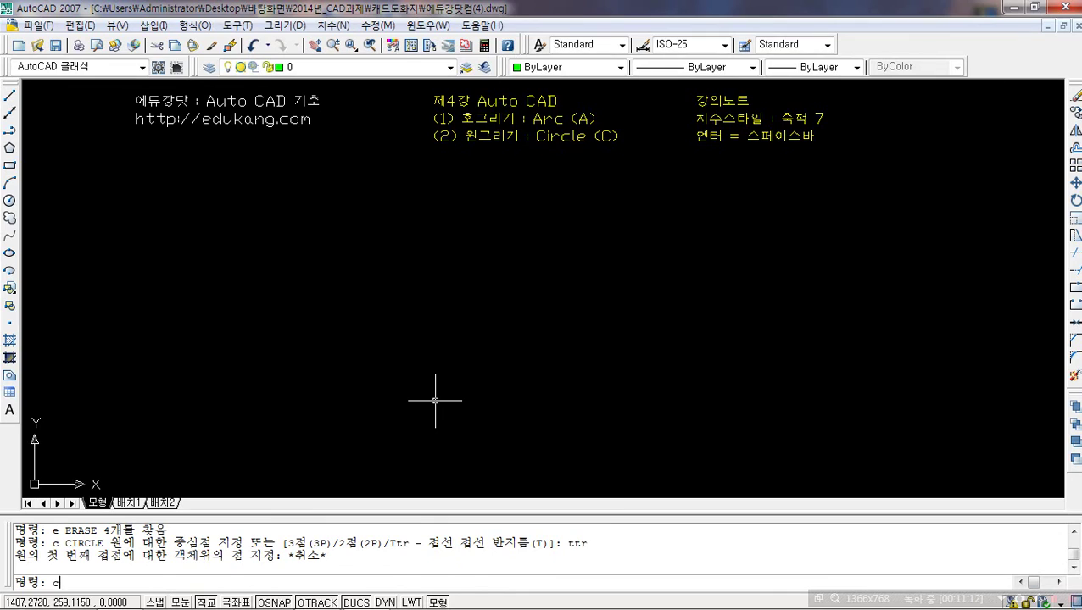
key("space")
type("t")
key("space")
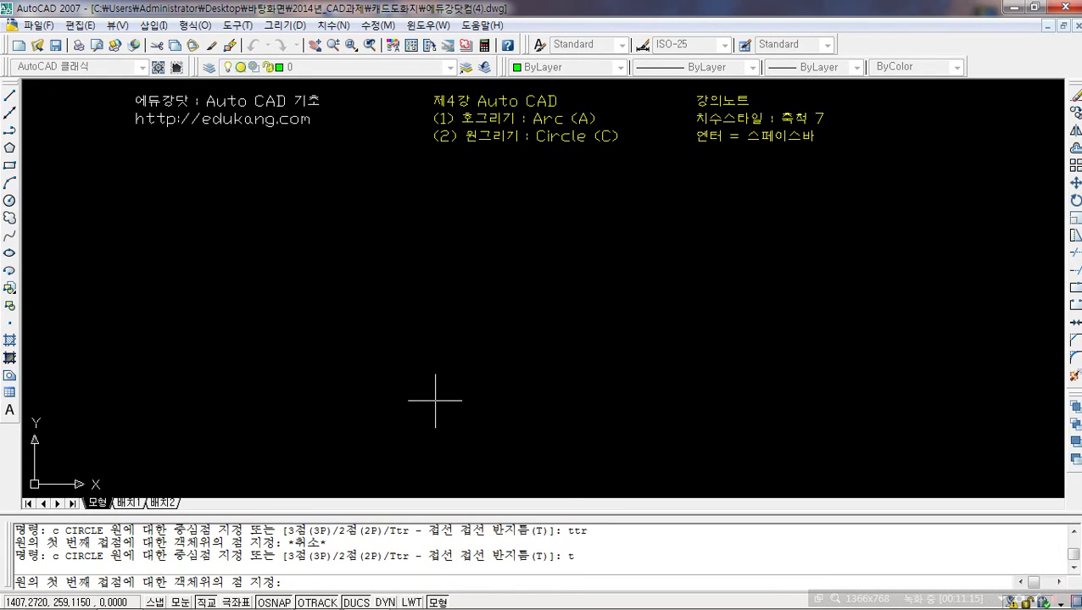
key("Escape")
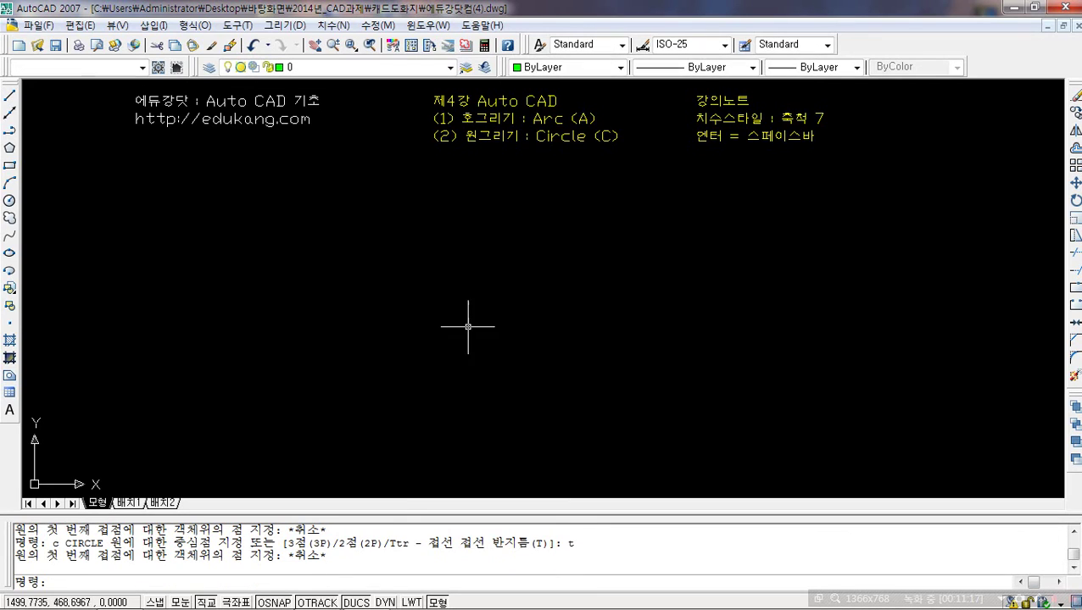
Draw an L corner: 300 units right, then 300 down.
type("l")
key("space")
left_click(418, 224)
type("300")
key("space")
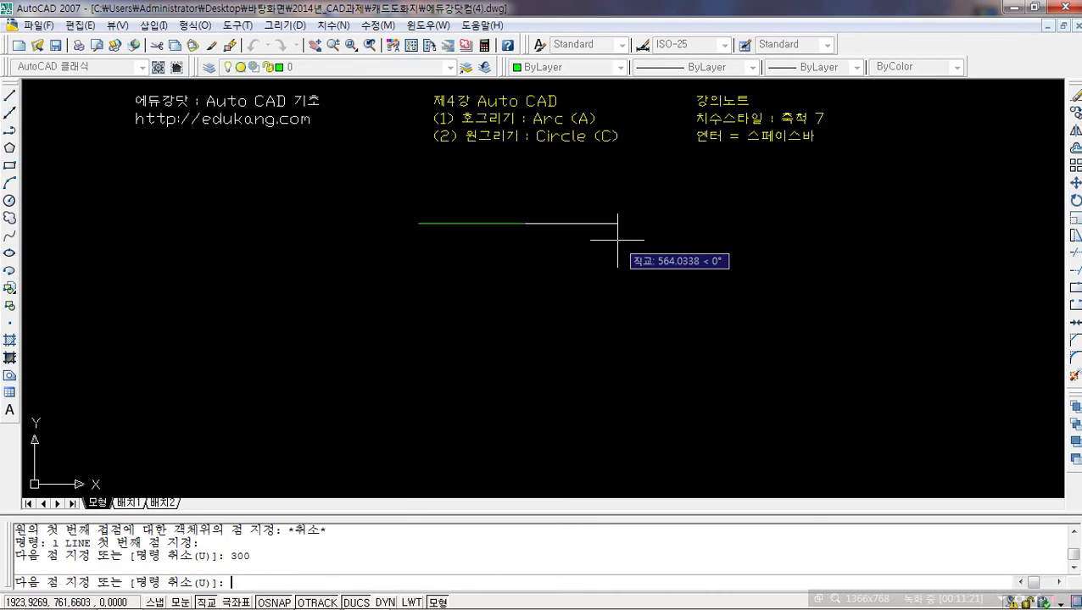
type("300")
key("space")
key("Escape")
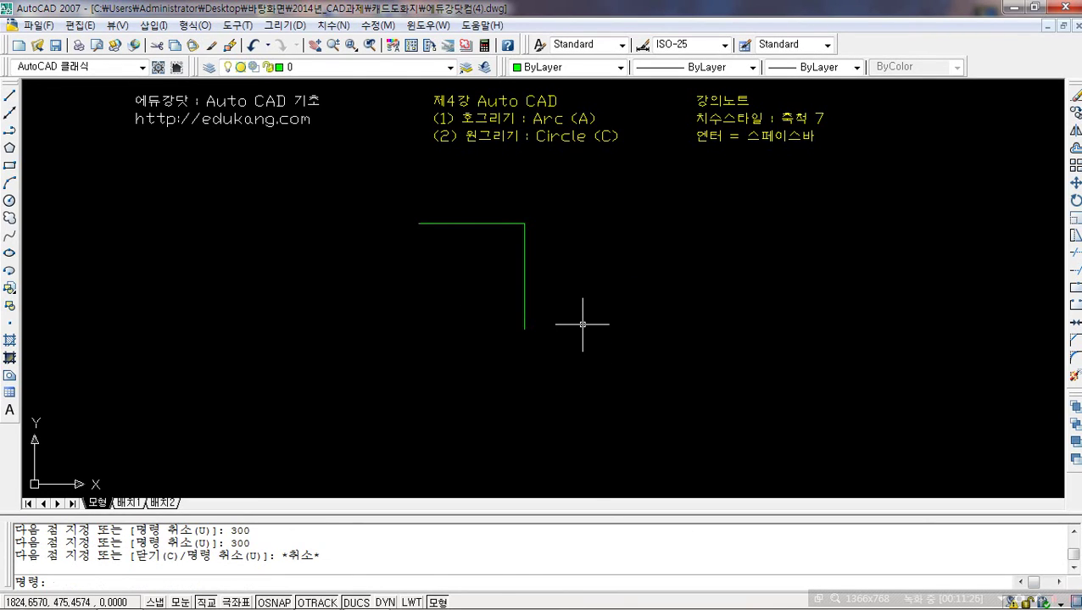
Fit a radius-150 TTR circle tangent to the corner's horizontal and vertical lines.
type("c")
key("space")
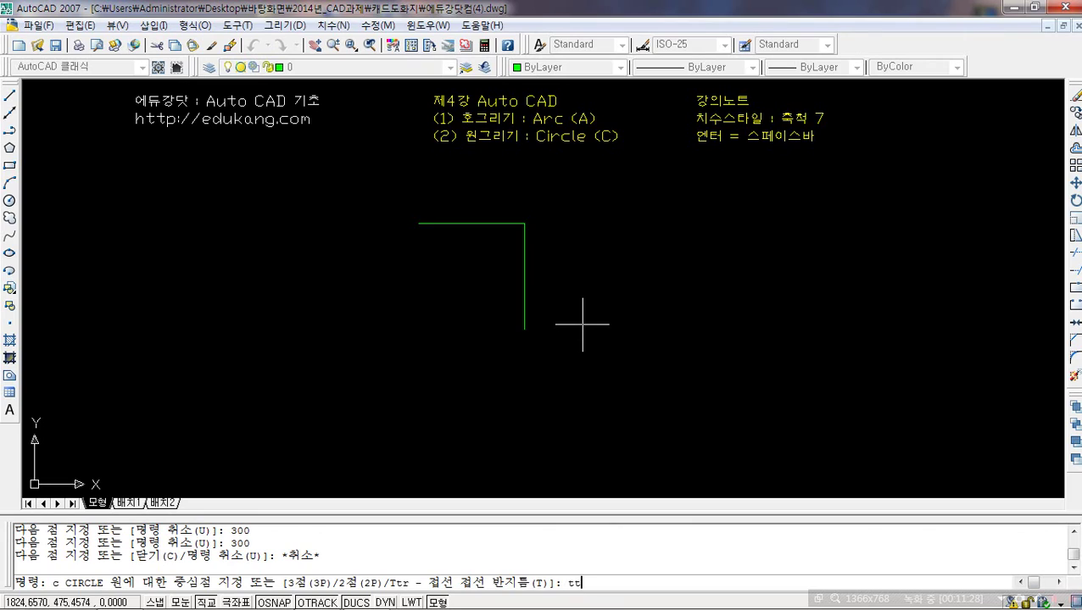
key("space")
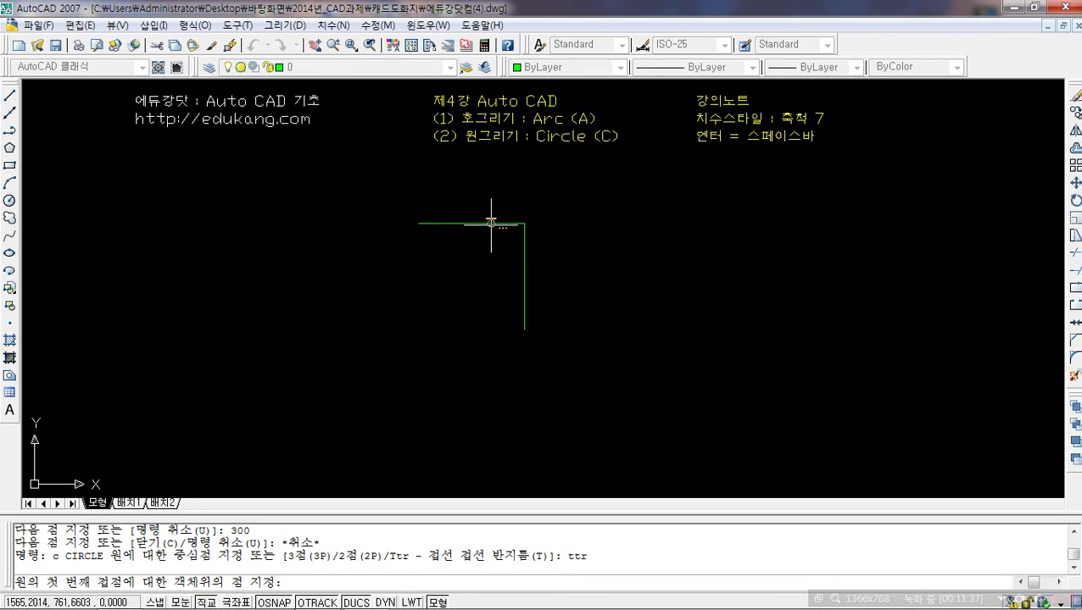
left_click(490, 223)
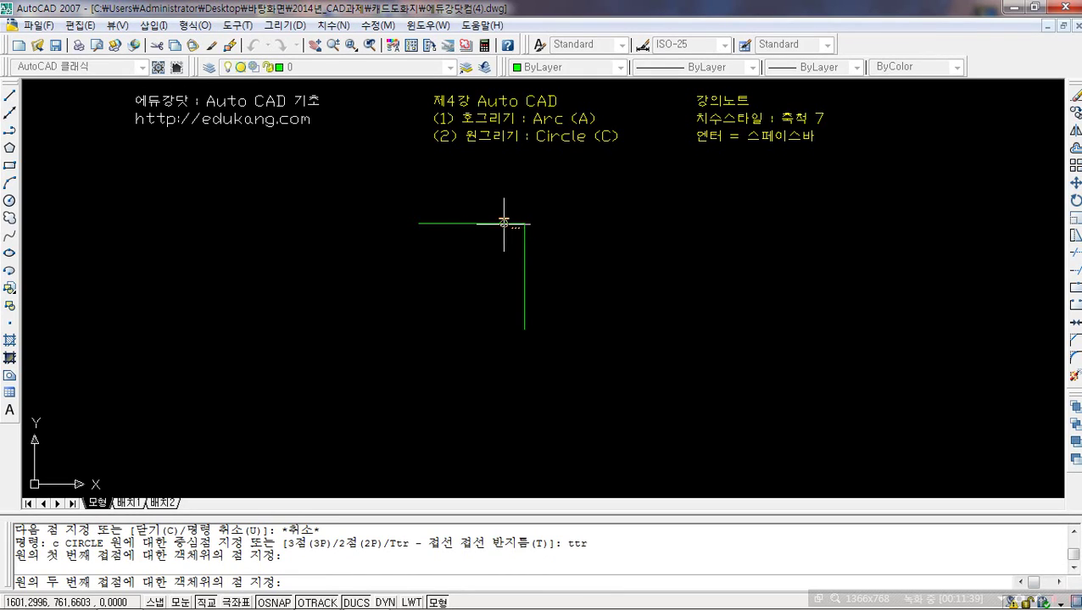
left_click(524, 256)
type("150")
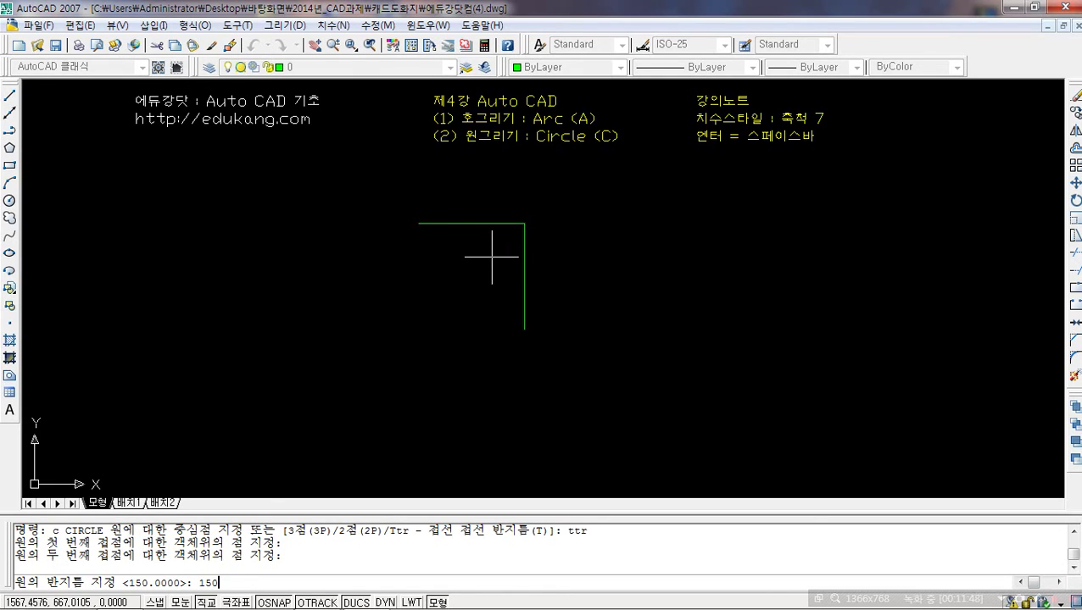
key("Return")
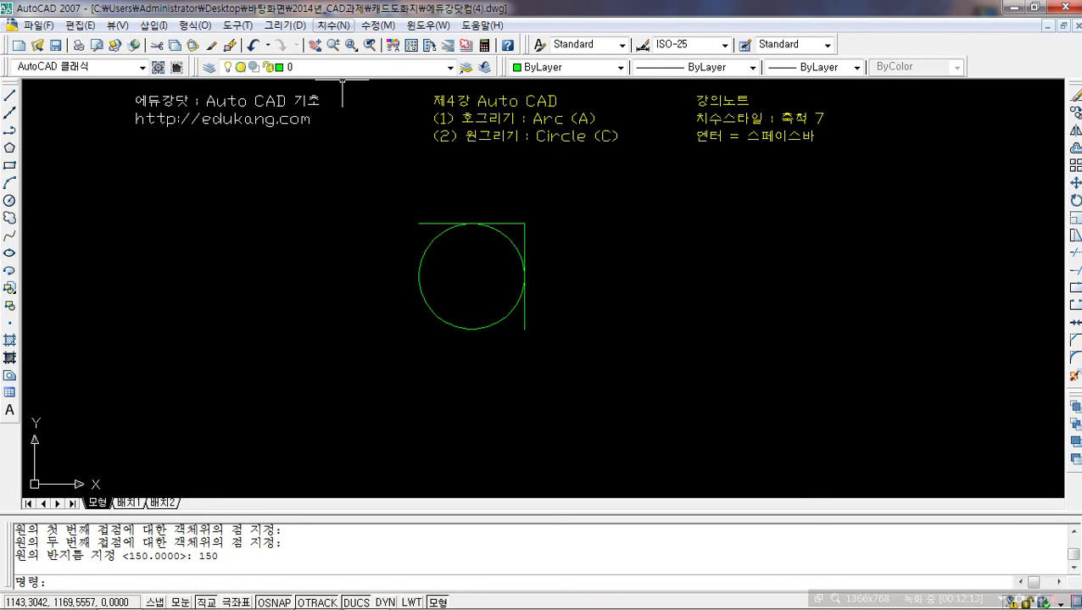
Dimension the circle R150, then erase both the circle and its dimension.
left_click(332, 25)
left_click(354, 136)
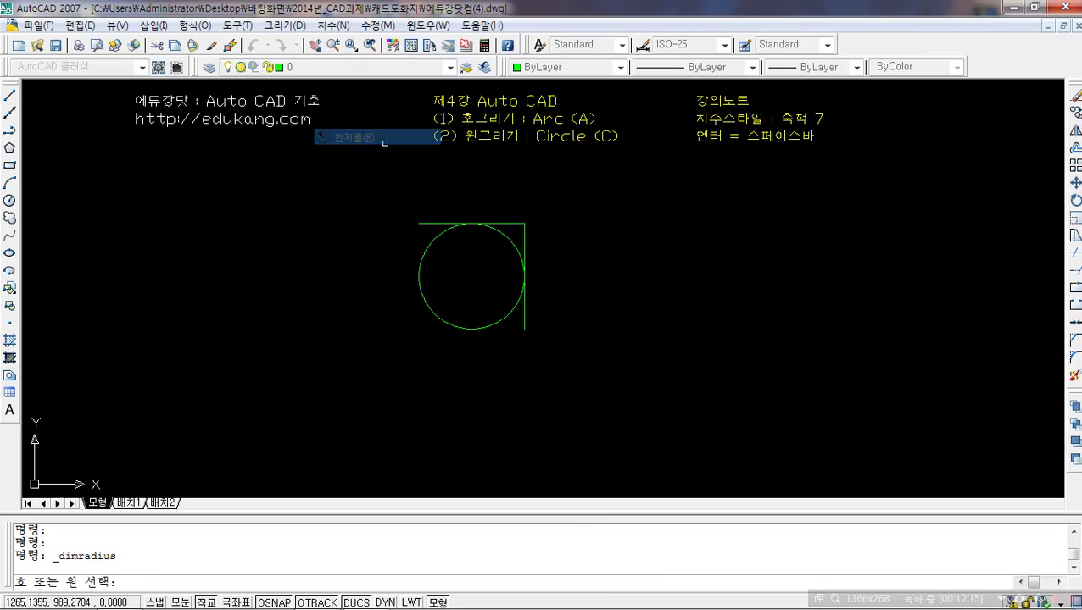
left_click(429, 242)
left_click(363, 286)
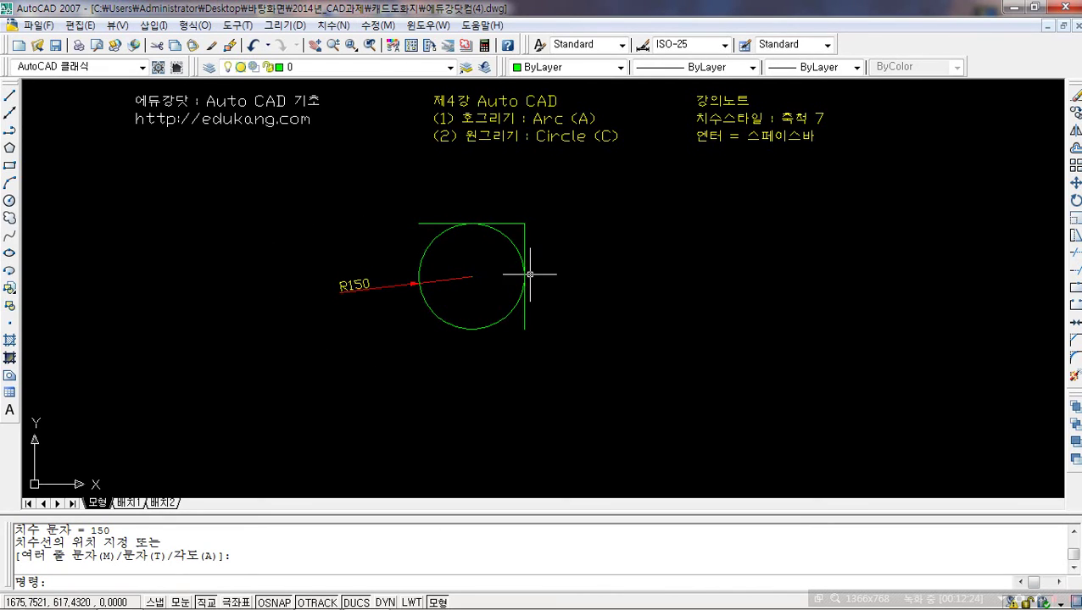
left_click(513, 237)
left_click(412, 329)
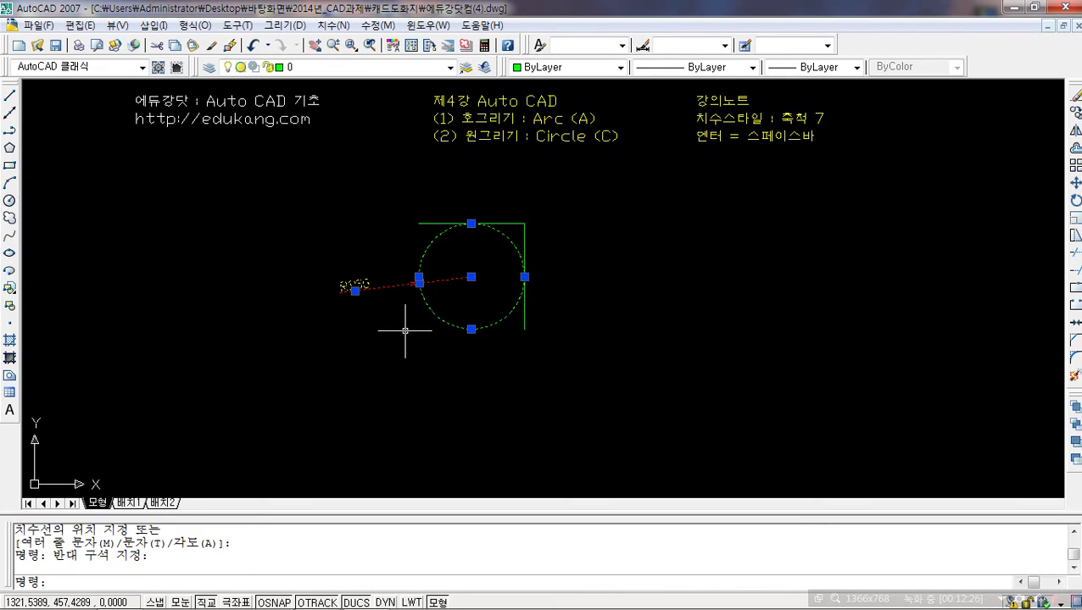
key("Delete")
Fit a radius-500 TTR circle tangent to the L's horizontal and vertical lines.
type("c")
key("space")
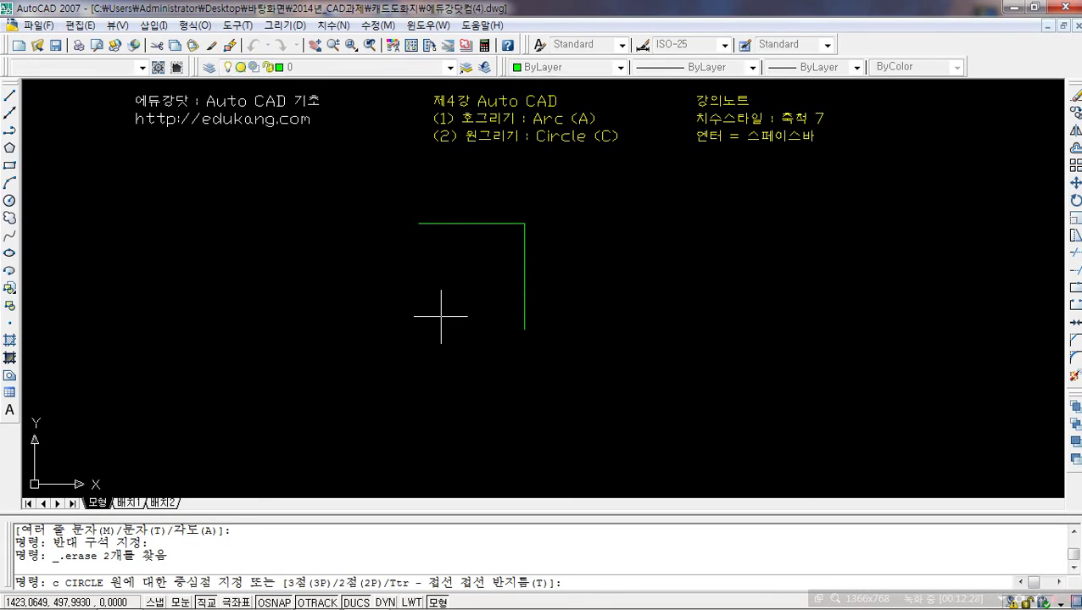
type("t")
key("space")
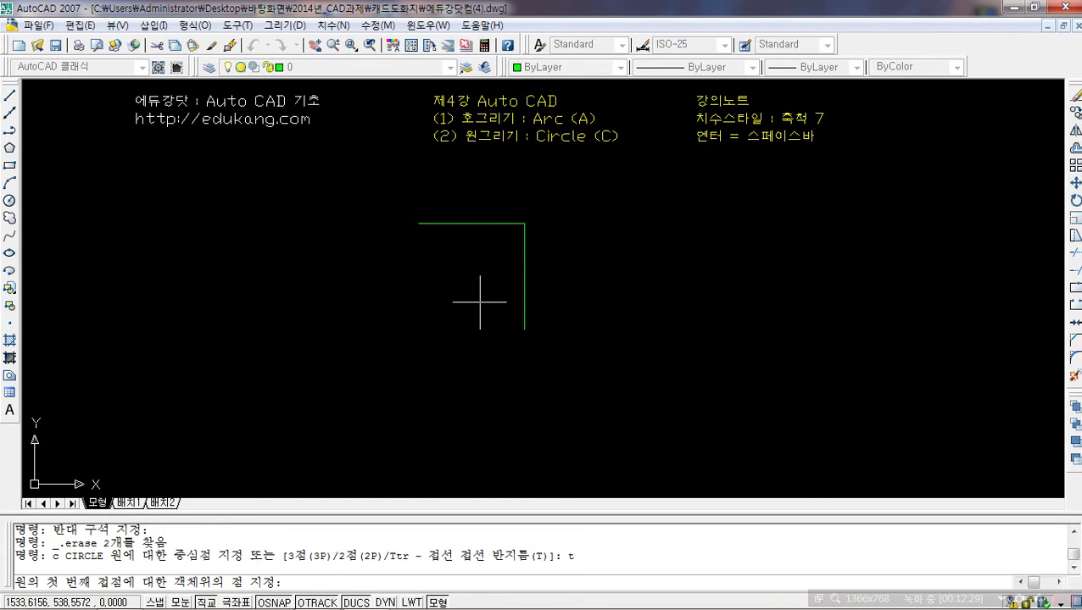
key("space")
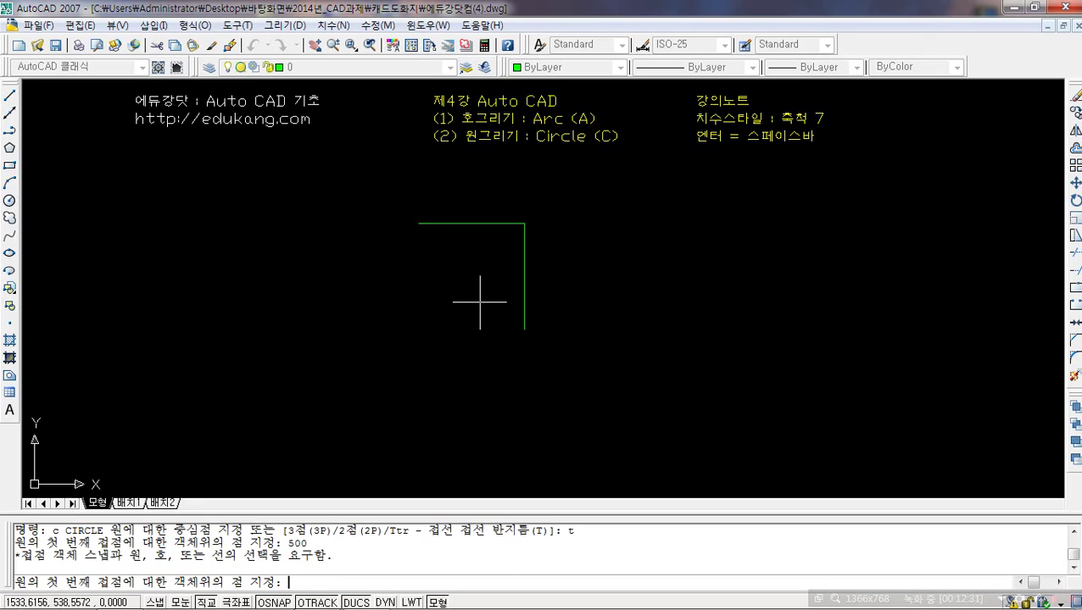
key("Escape")
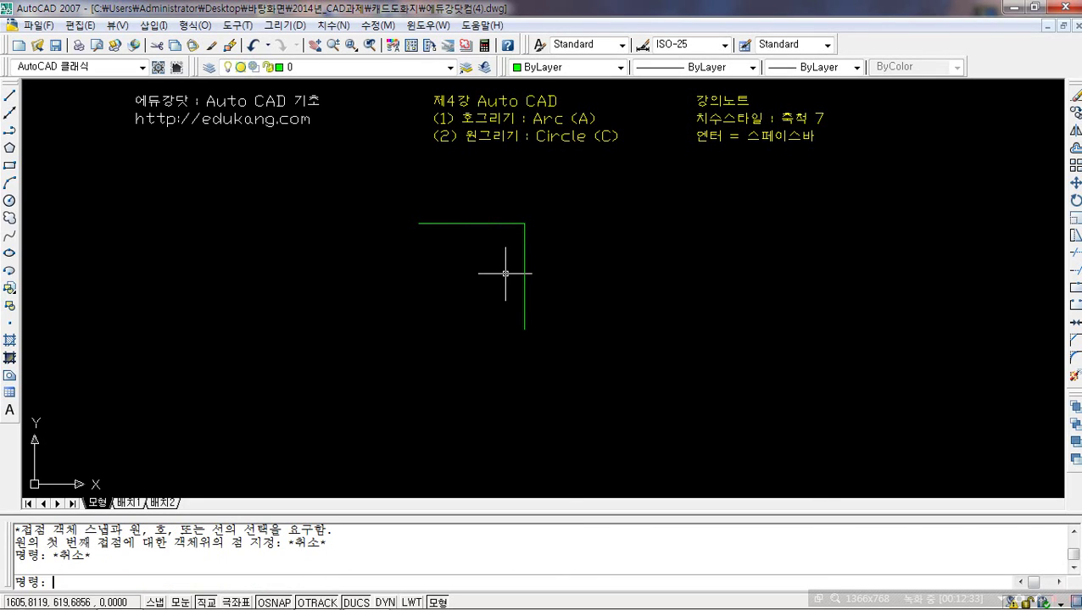
type("c")
key("space")
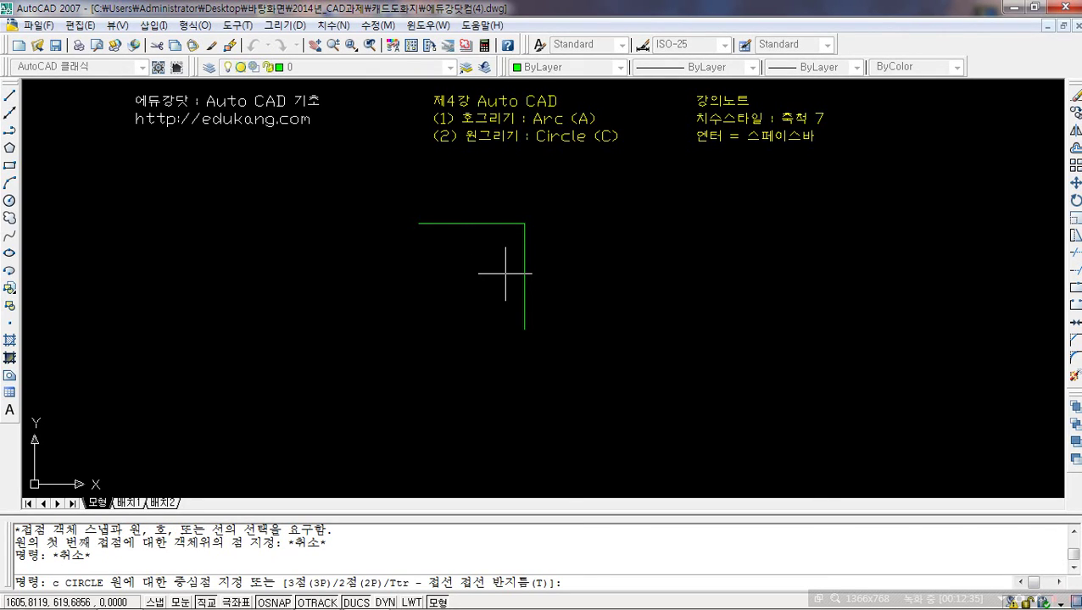
key("space")
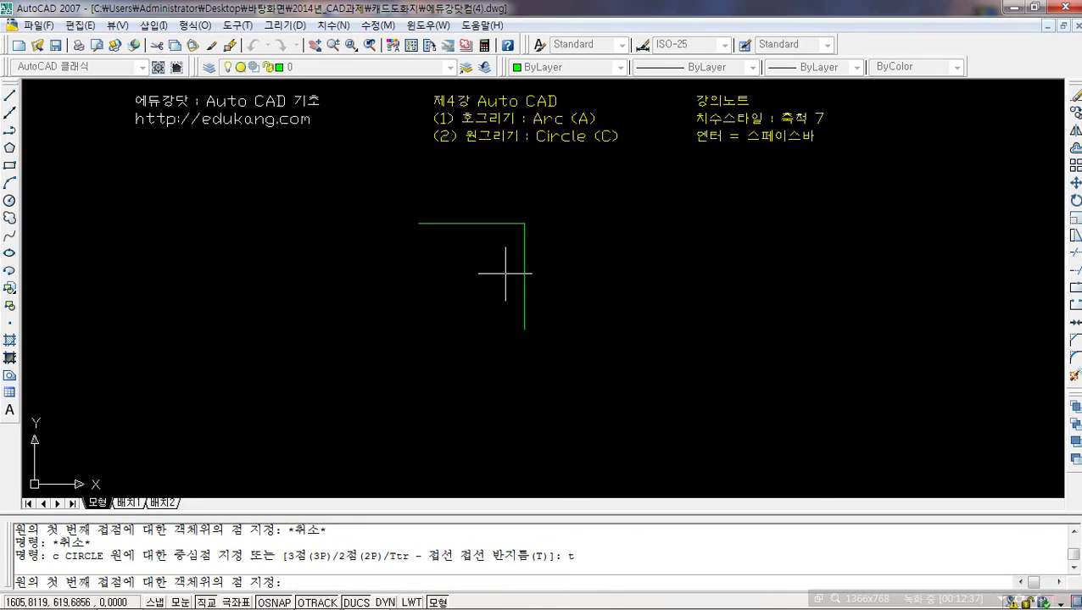
left_click(478, 223)
left_click(524, 257)
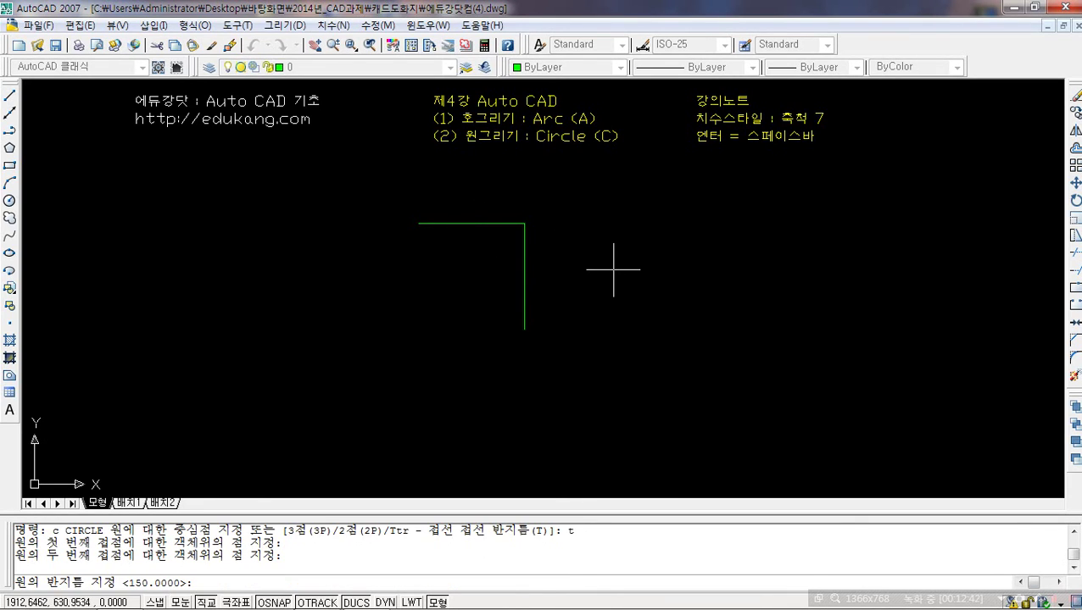
type("500")
key("space")
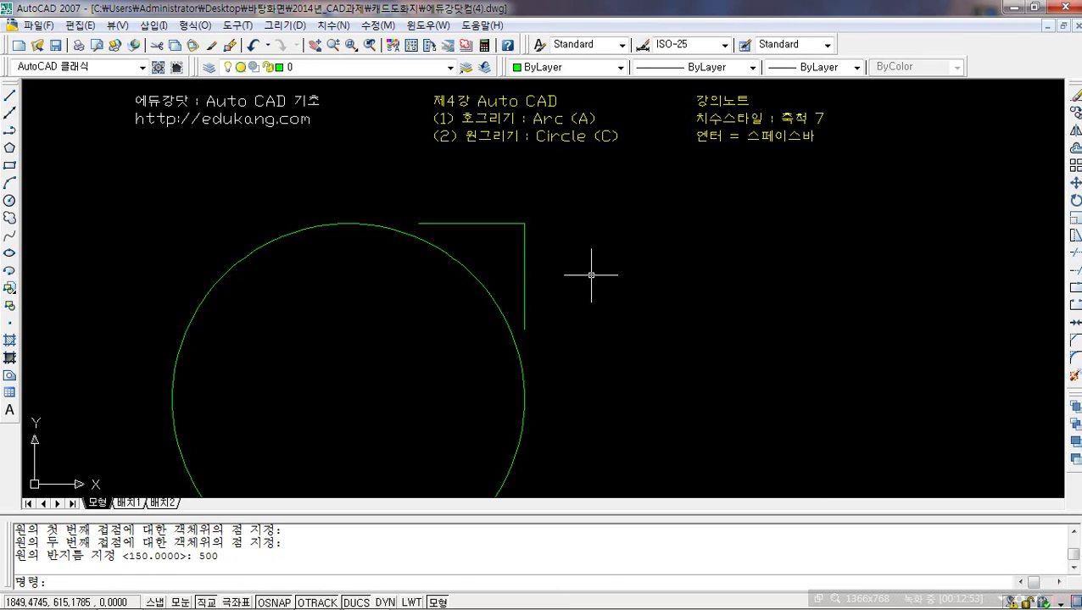
Extend the vertical corner line down to its tangent point on the radius-500 circle.
type("l")
key("space")
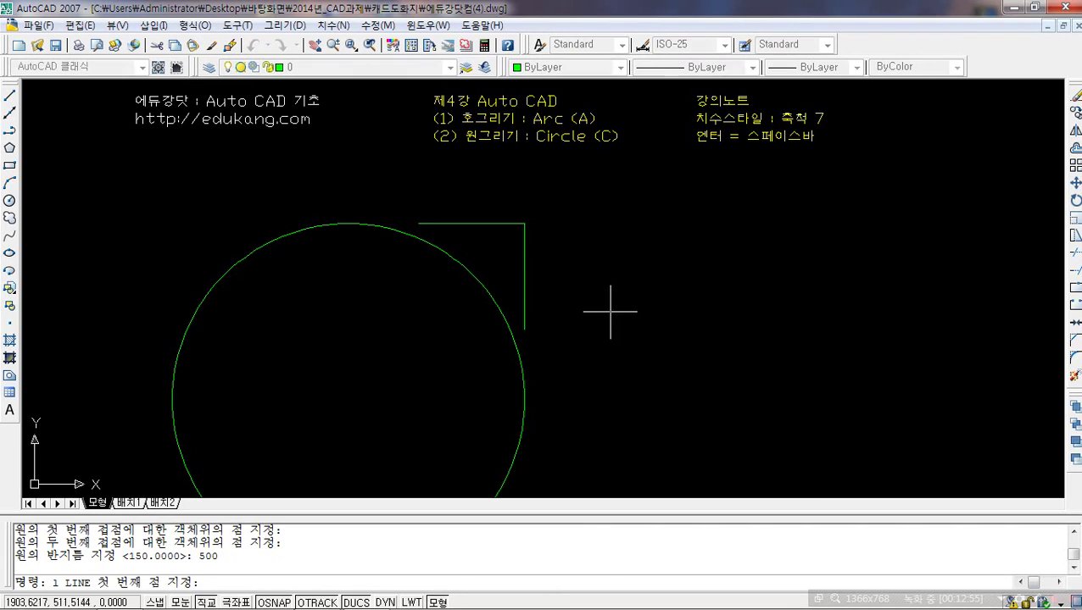
left_click(524, 331)
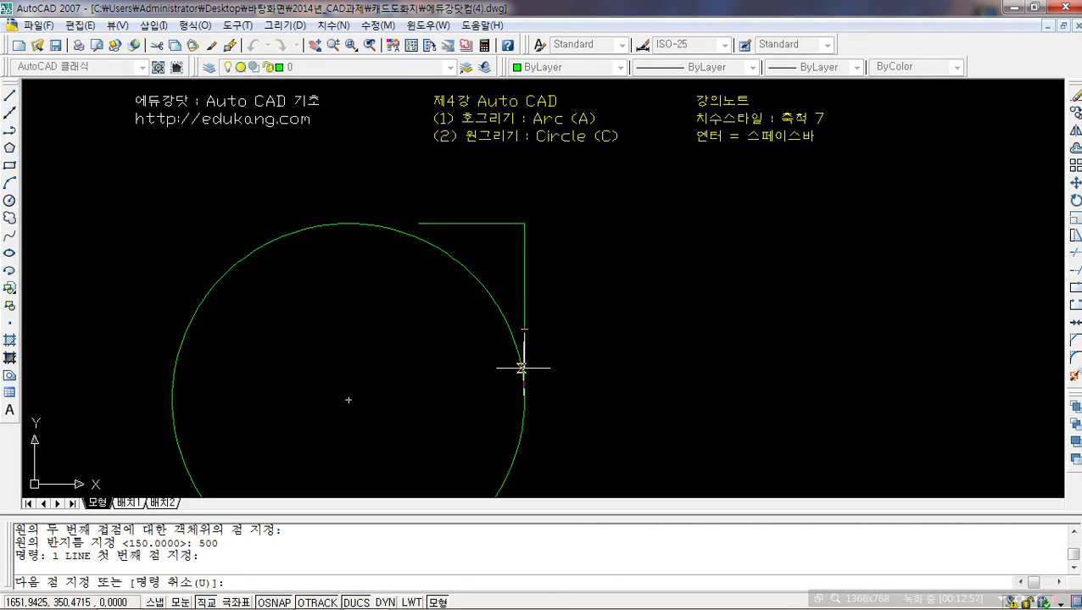
left_click(524, 399)
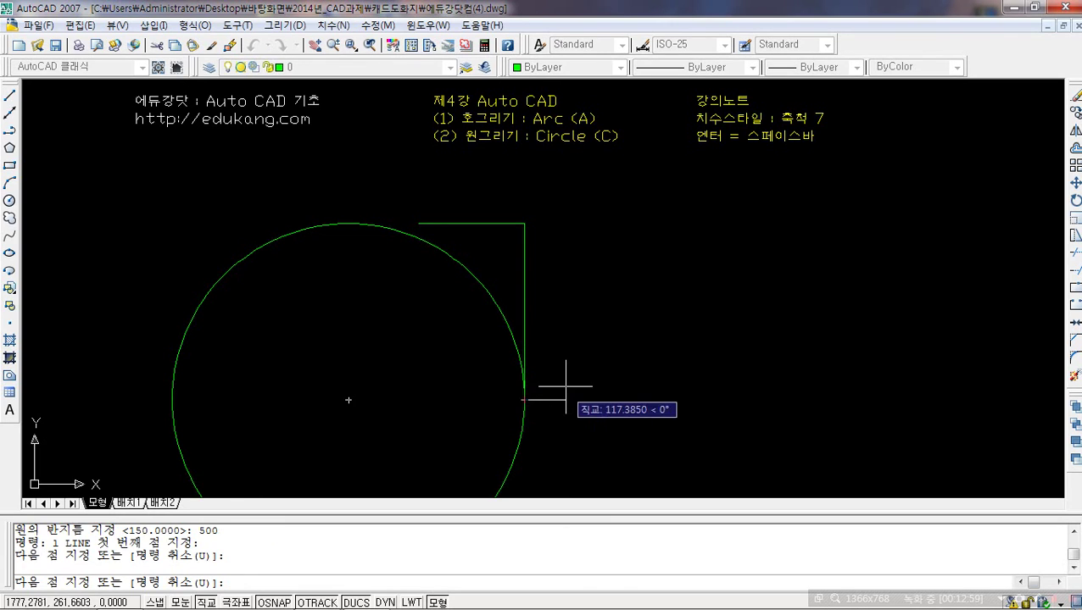
key("Escape")
Extend the top corner line left to the circle's top tangent point.
type("l LINE 첫 번째 점 지정:")
key("space")
left_click(418, 223)
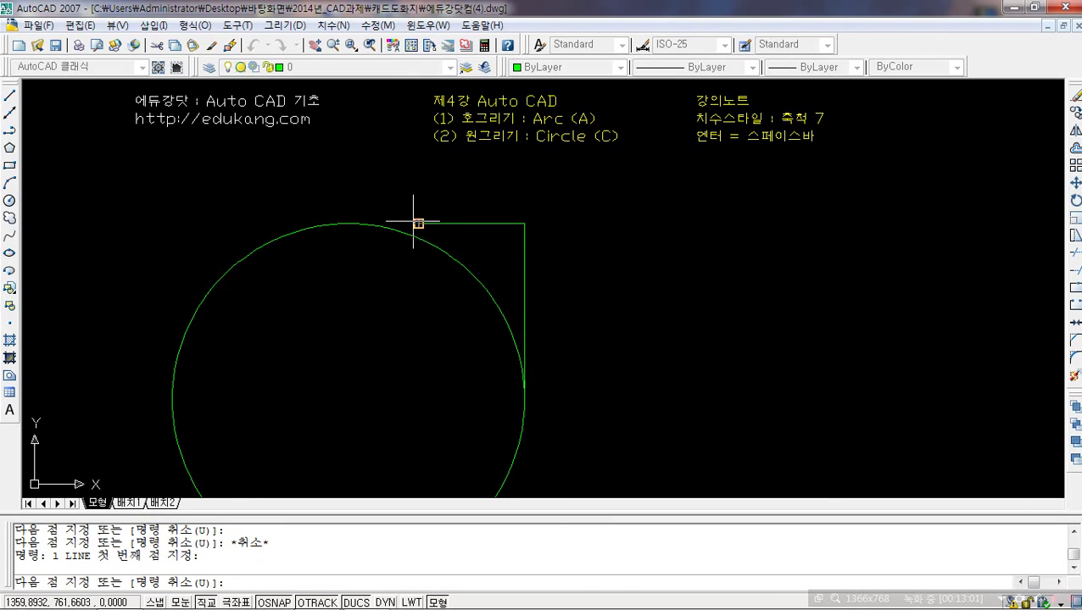
left_click(348, 223)
key("Escape")
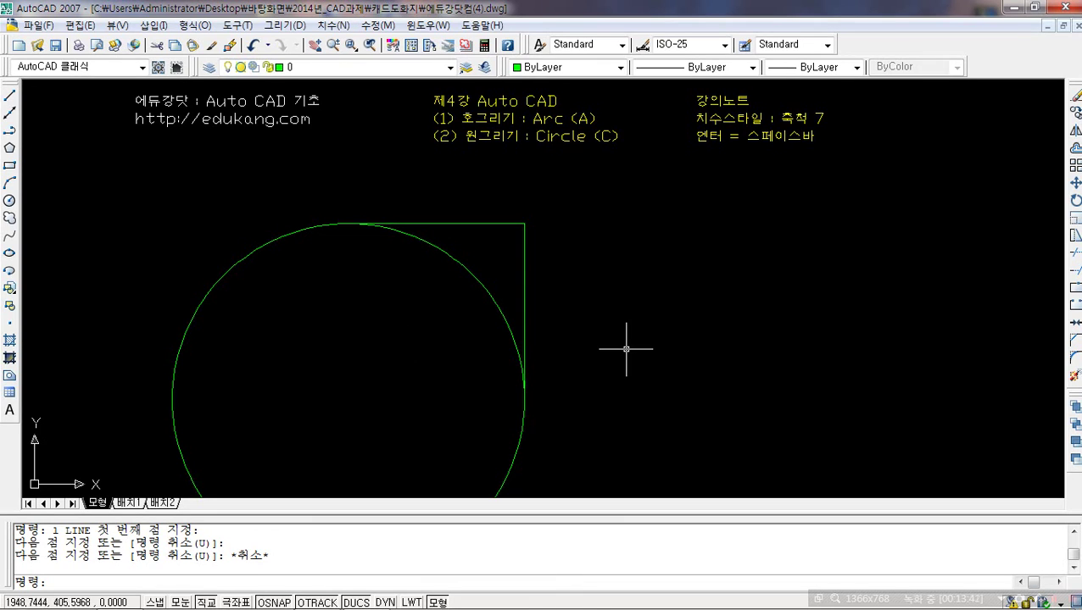
Draw two radius-150 circles side by side to the right of the large circle.
type("c")
key("space")
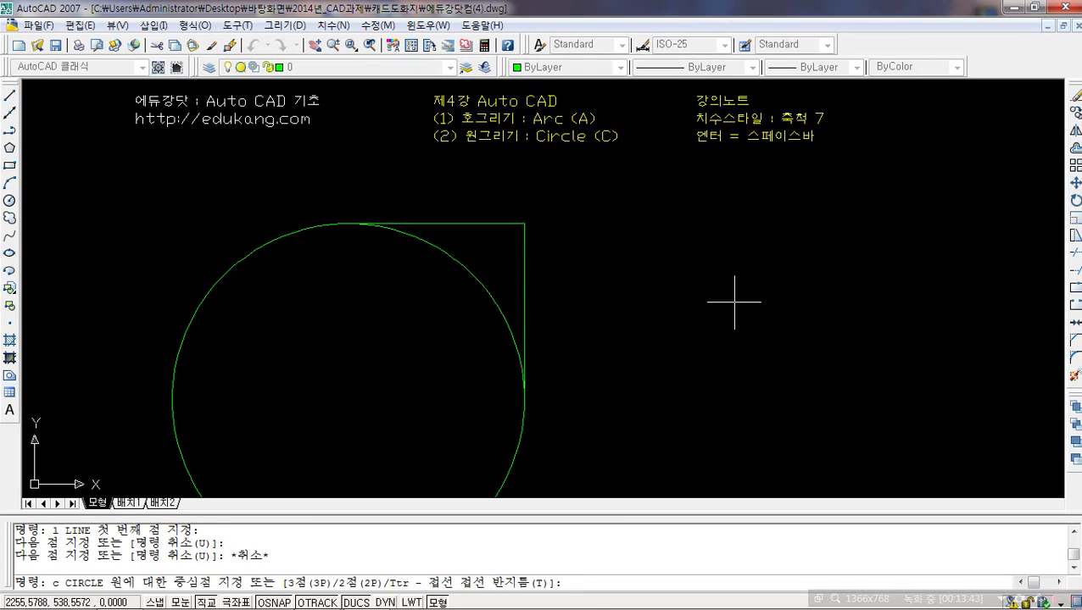
left_click(682, 306)
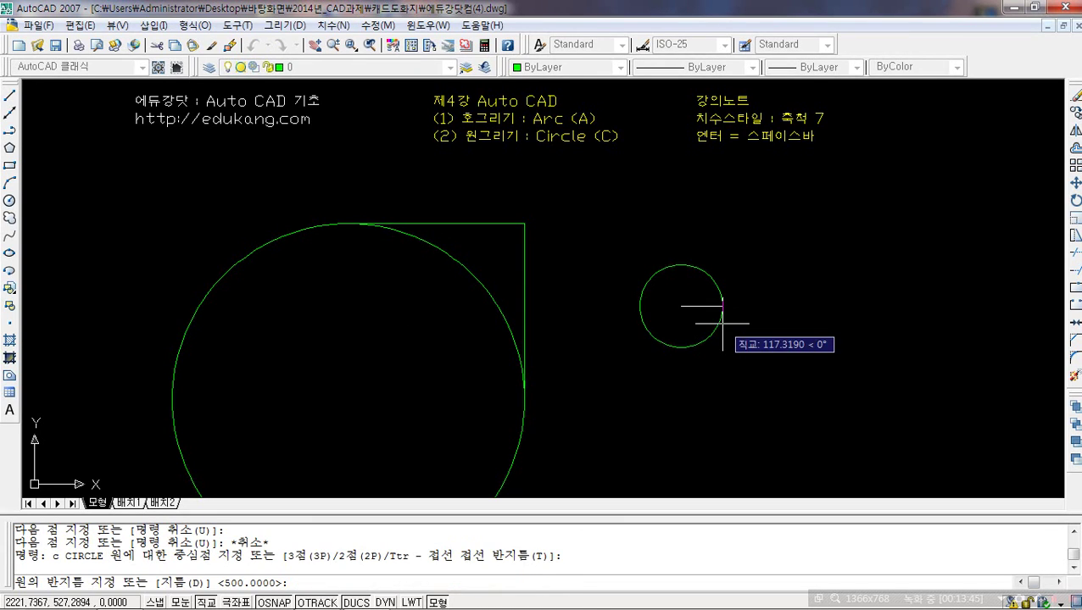
type(" 150")
key("space")
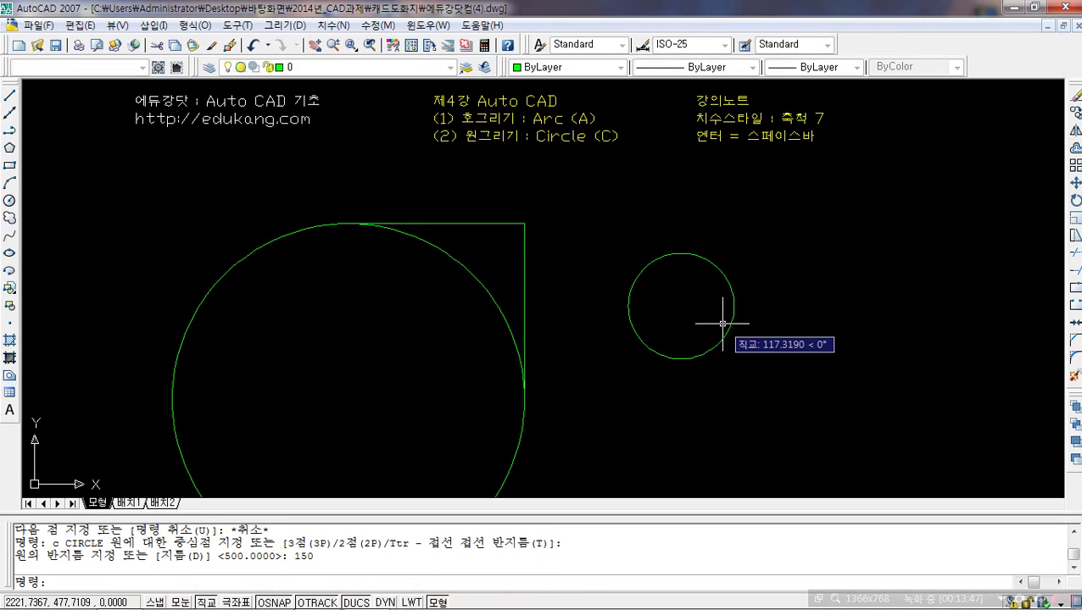
type("c")
key("space")
left_click(793, 305)
type("1")
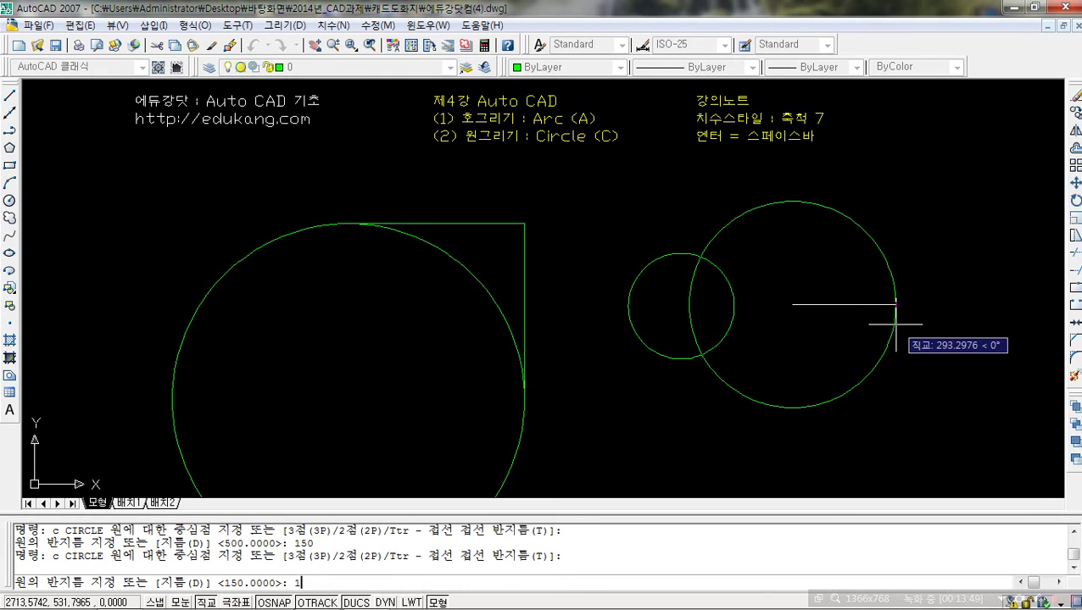
type("50")
key("space")
Move the right circle by its left quadrant so it touches the left circle.
left_click(887, 303)
left_click(797, 411)
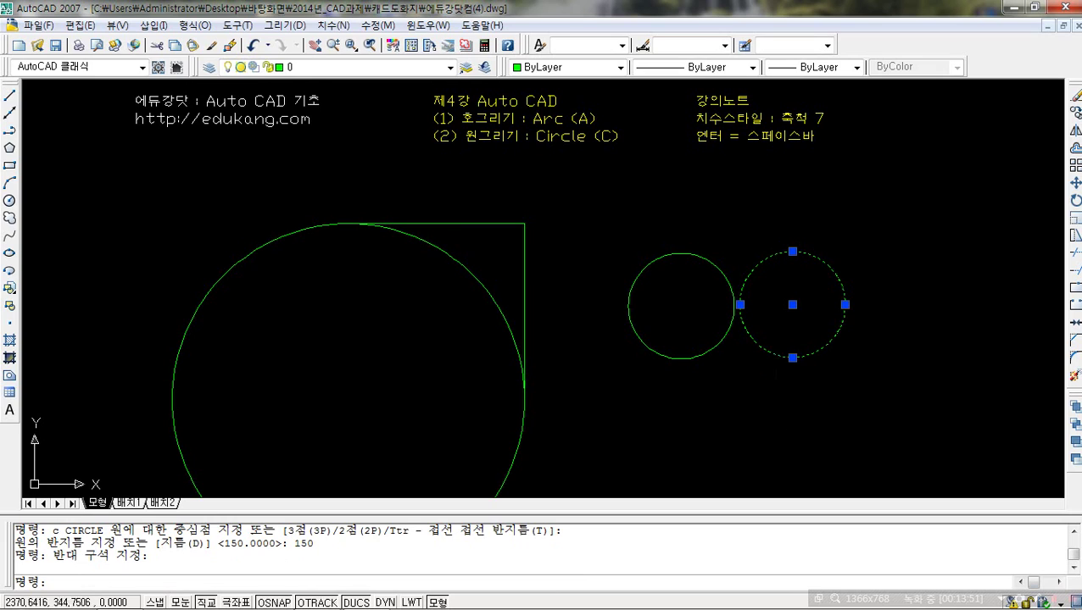
type("m")
key("space")
left_click(740, 304)
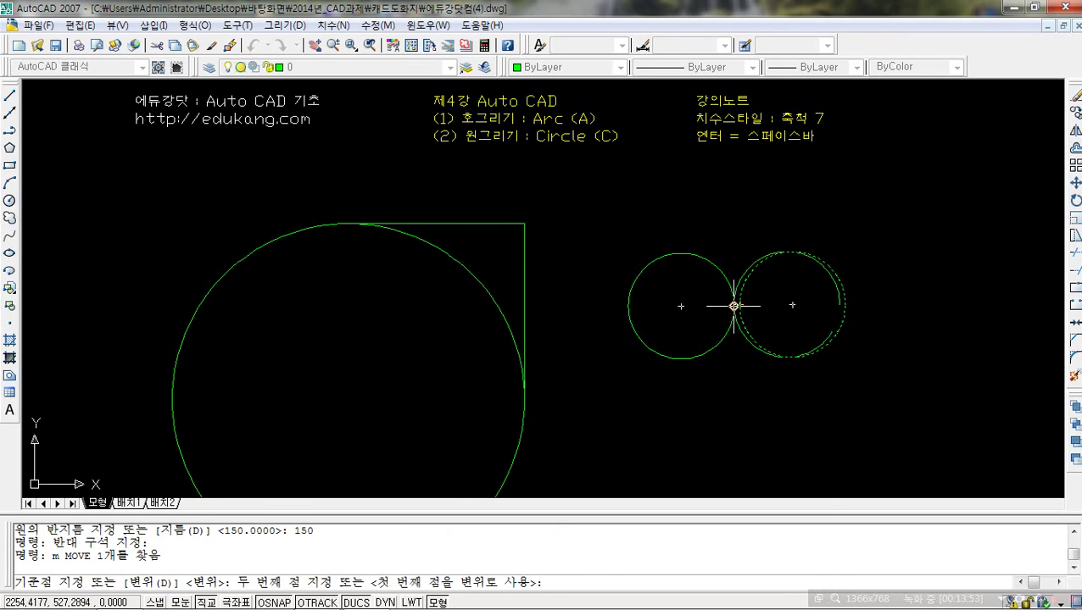
left_click(733, 306)
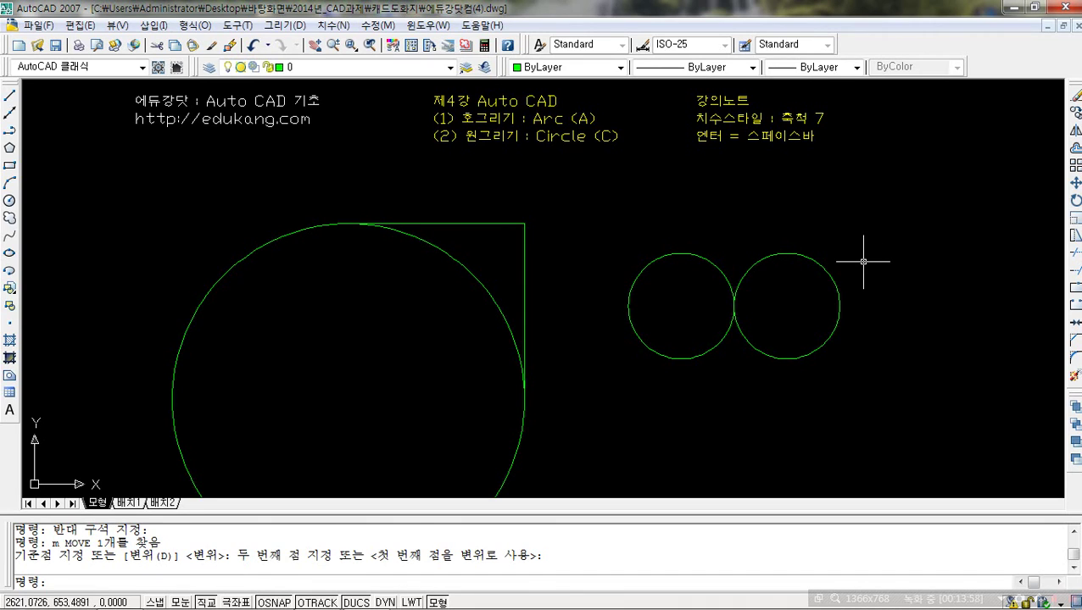
Start a circle using the tangent-tangent-radius (Ttr) option.
type("c")
key("space")
type("t")
key("space")
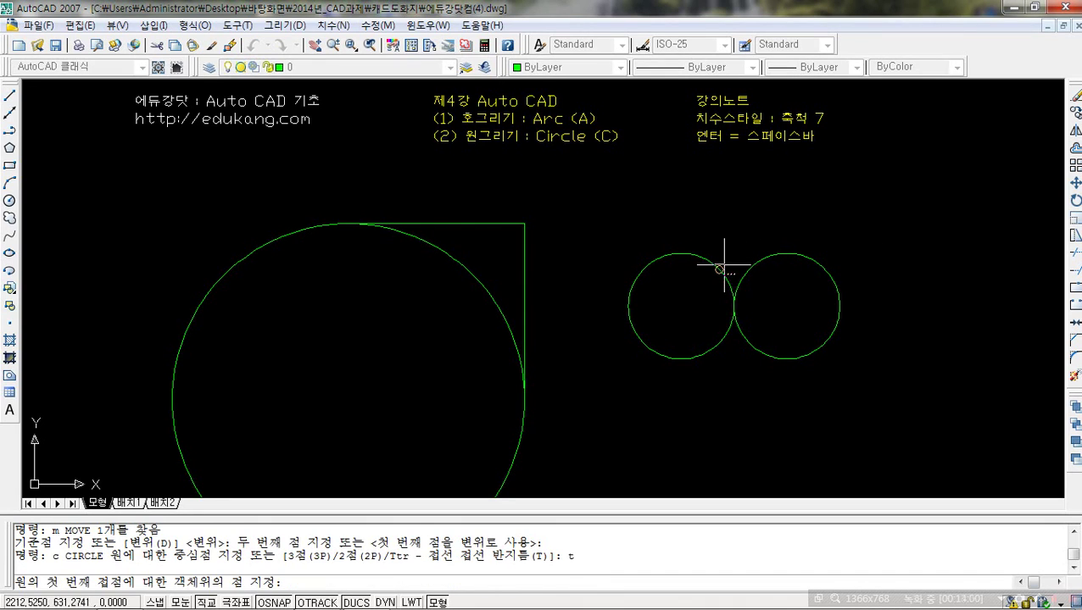
Pick both small circles as tangents, then cancel that attempt and a stray line.
left_click(719, 269)
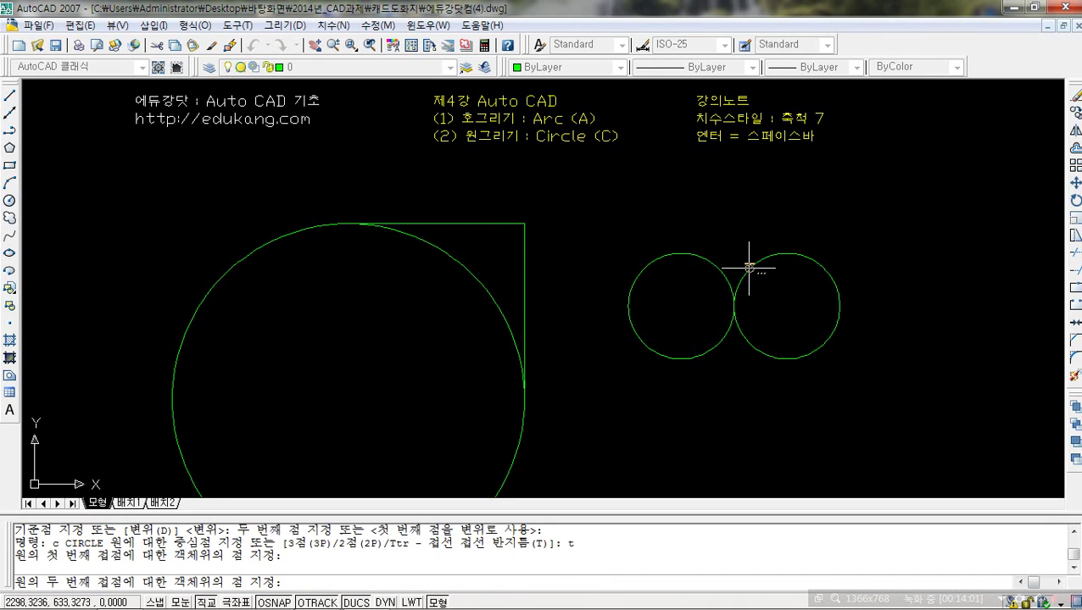
left_click(748, 268)
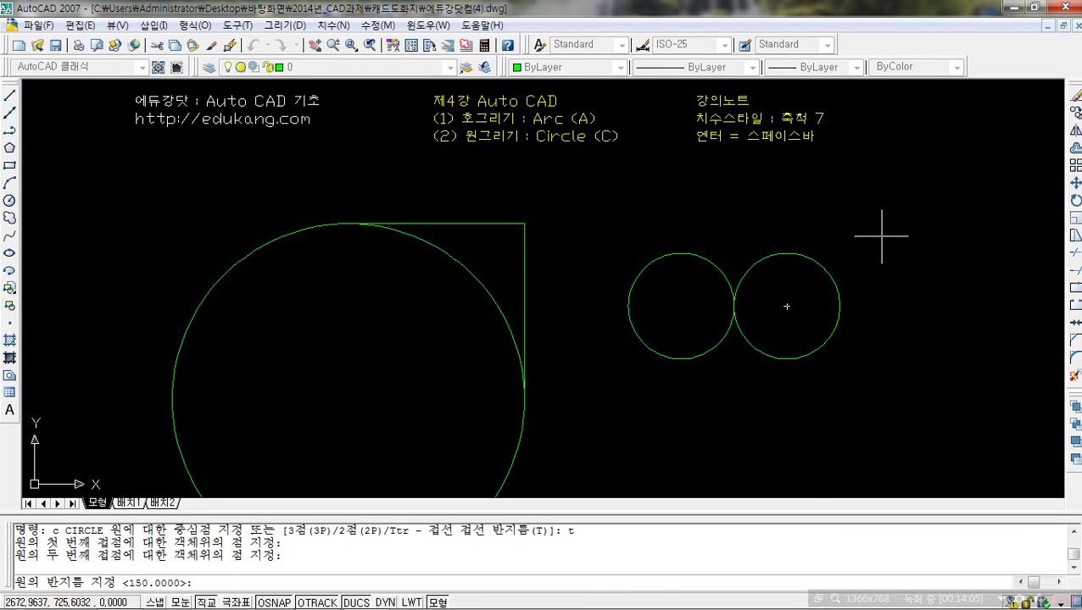
key("Escape")
key("Escape")
key("Escape")
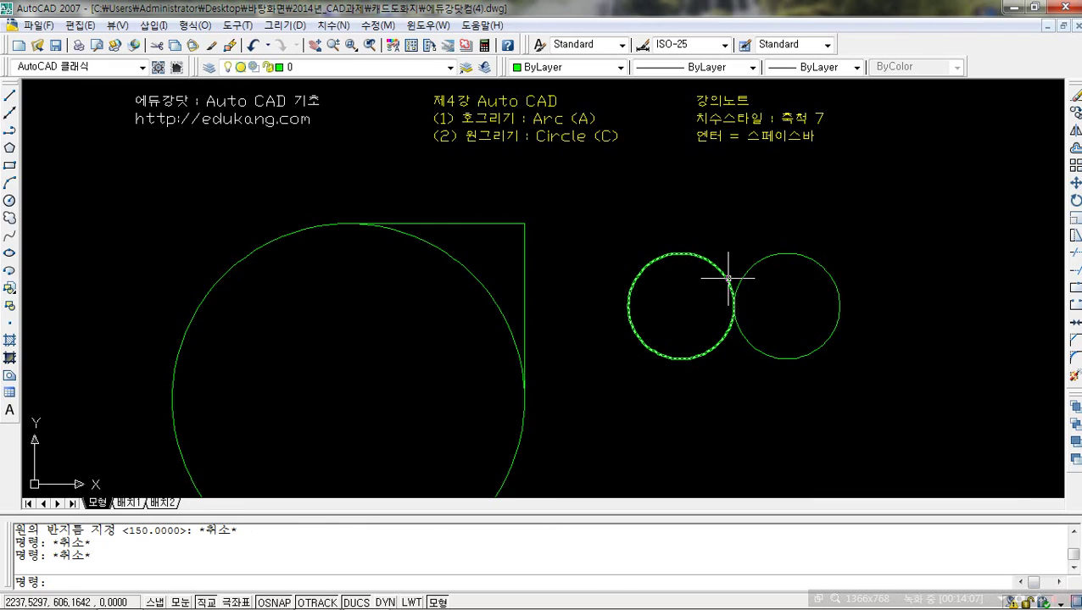
type("l")
key("space")
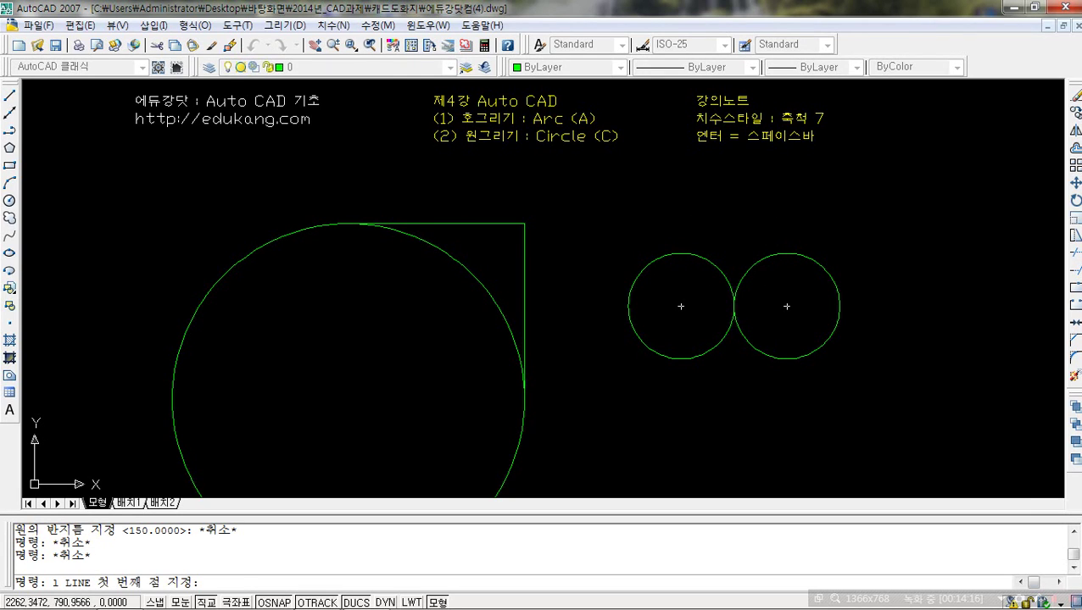
key("Escape")
Draw a radius-100 Ttr circle tangent to both small circles, resting on top.
type("c")
key("space")
type("t")
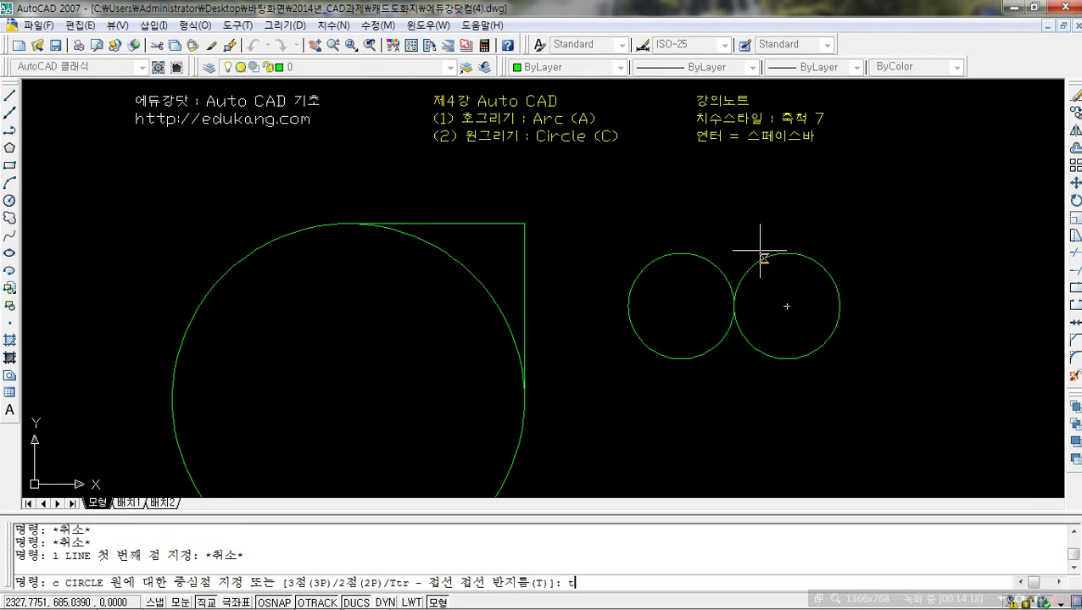
key("space")
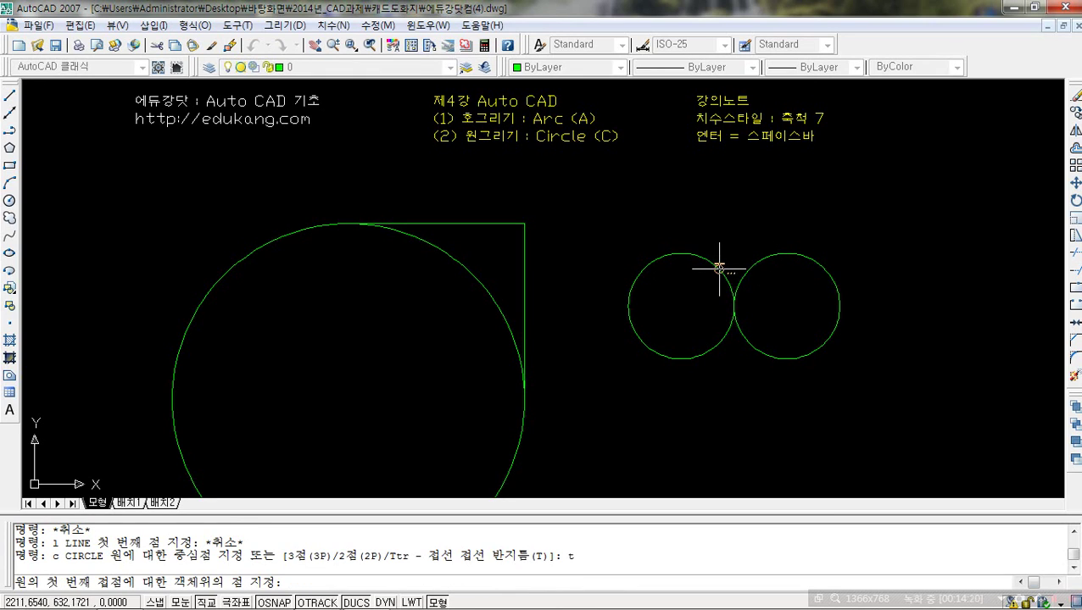
left_click(716, 268)
left_click(748, 264)
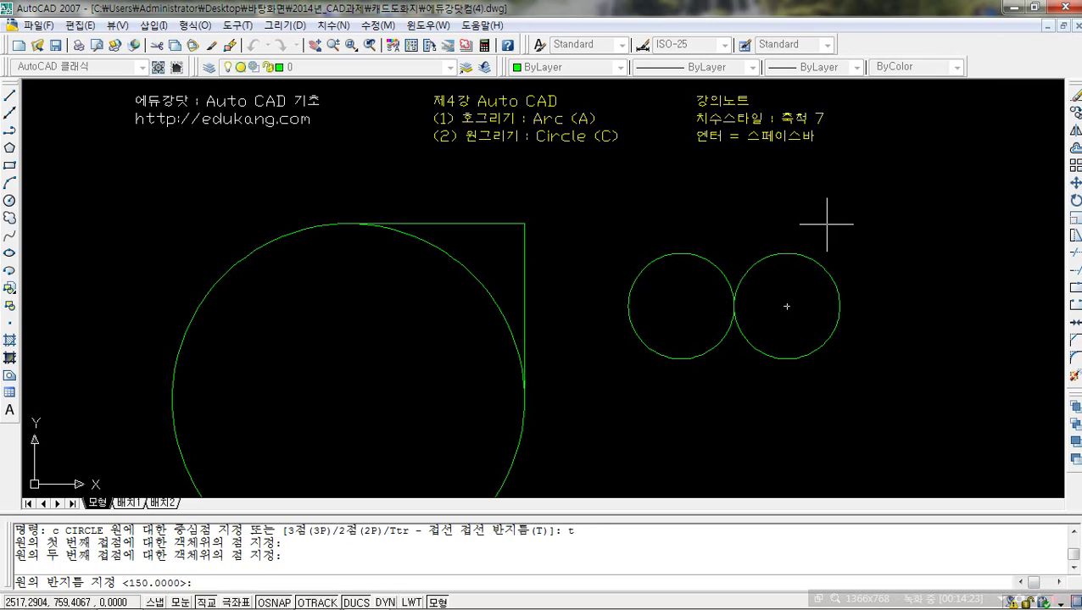
type("100")
key("space")
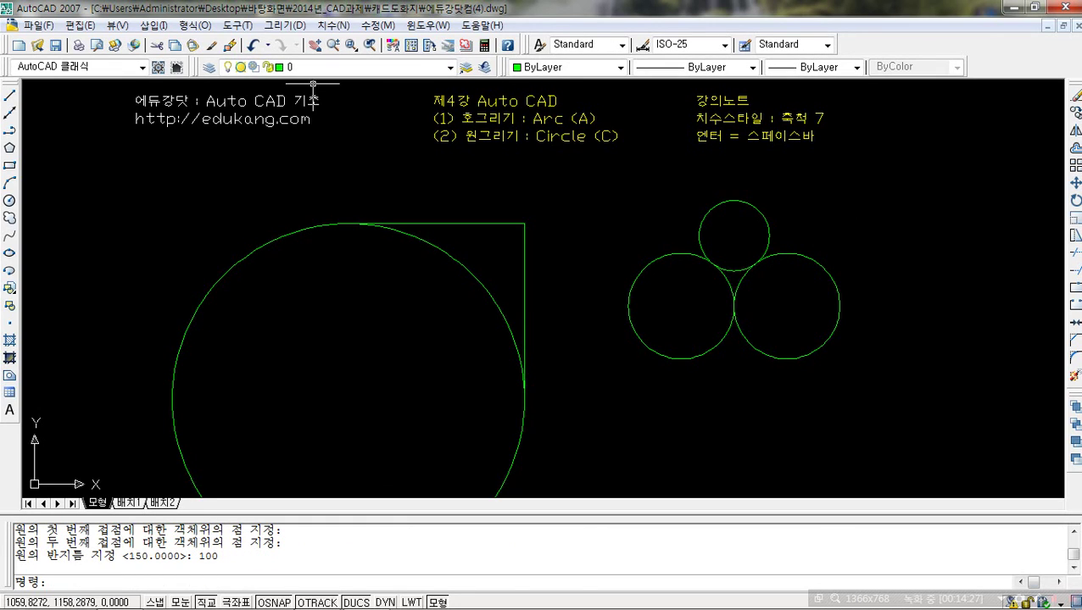
Add an R100 radius dimension to the small top circle.
left_click(333, 25)
left_click(344, 136)
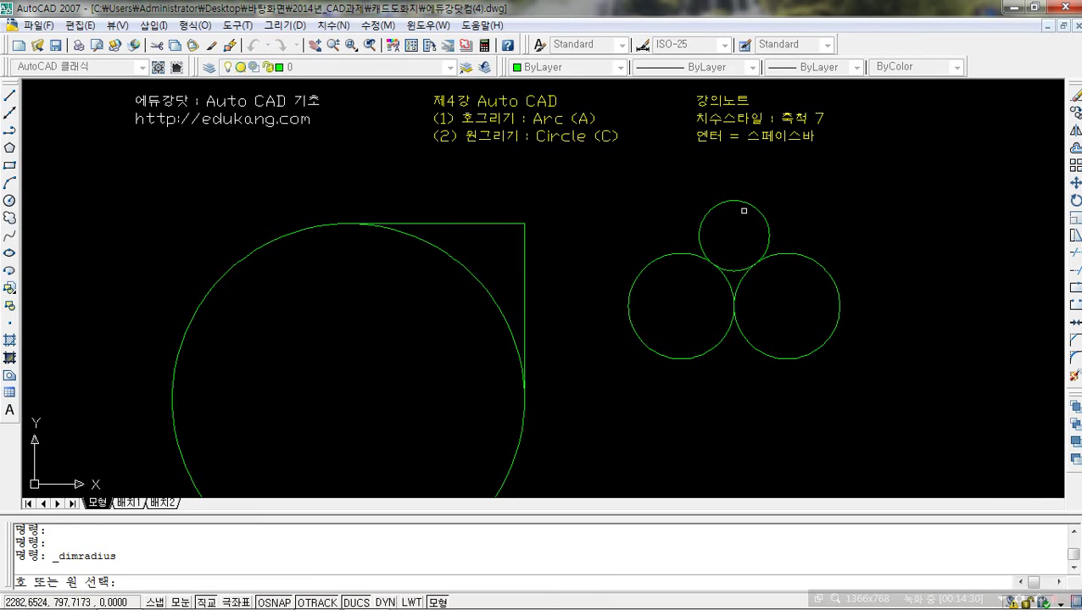
left_click(767, 222)
left_click(814, 208)
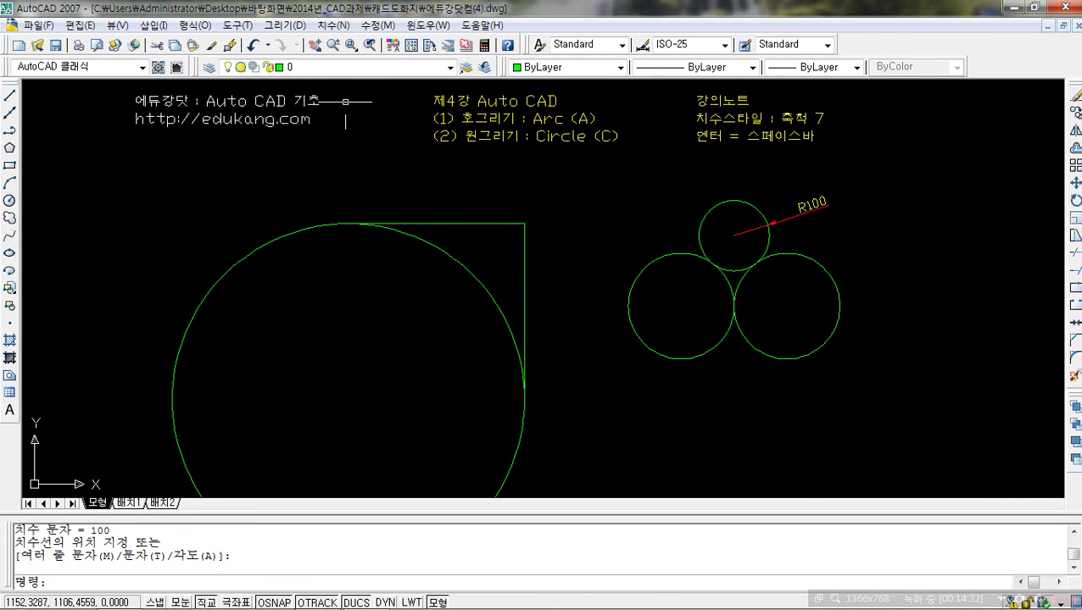
Add an R500 radius dimension to the large circle.
left_click(332, 24)
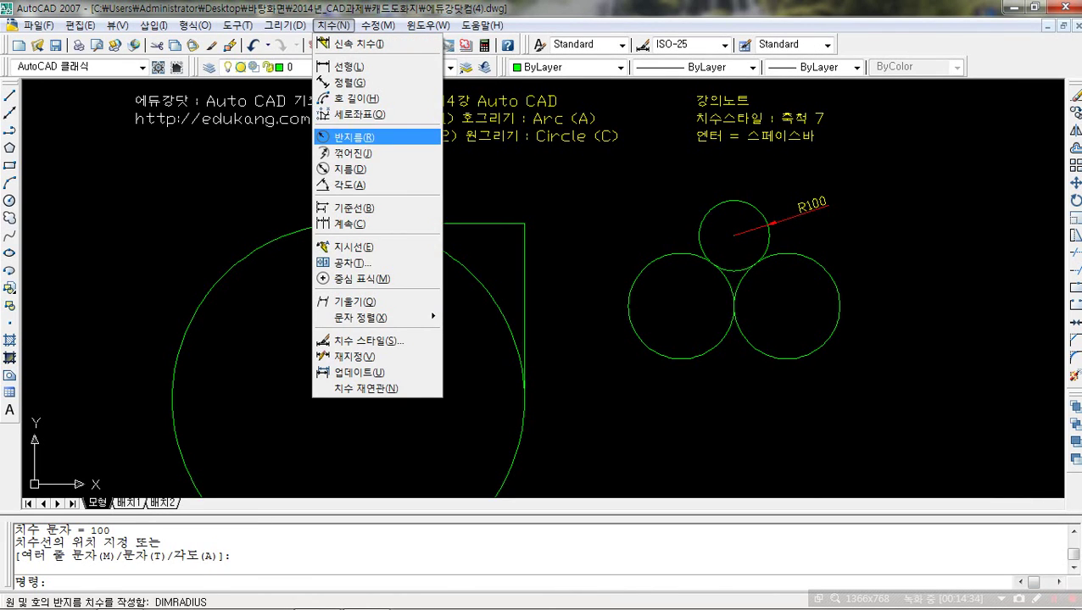
left_click(344, 136)
left_click(314, 225)
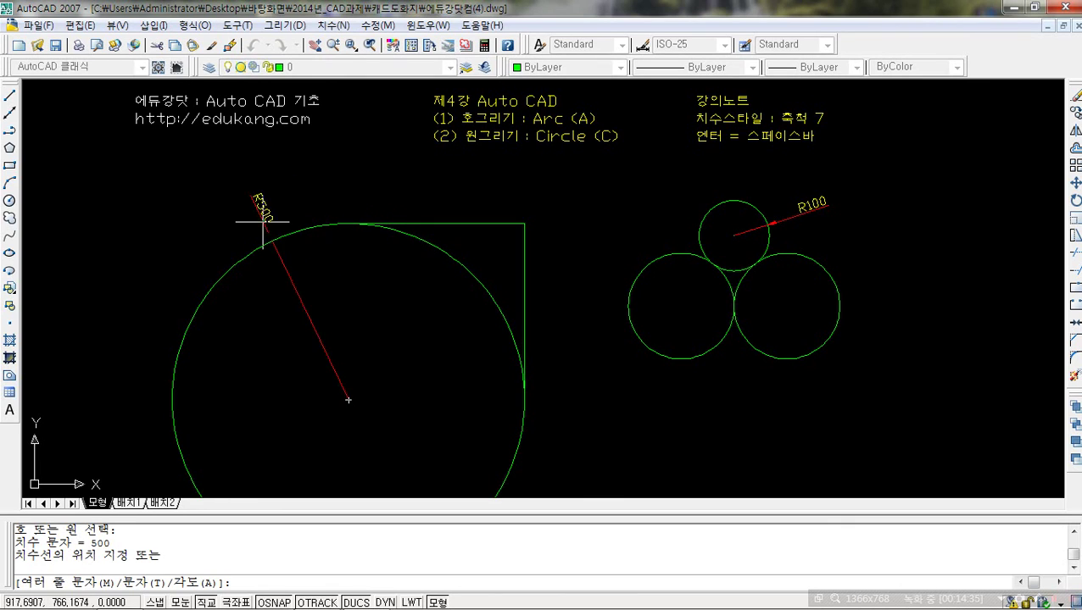
left_click(206, 224)
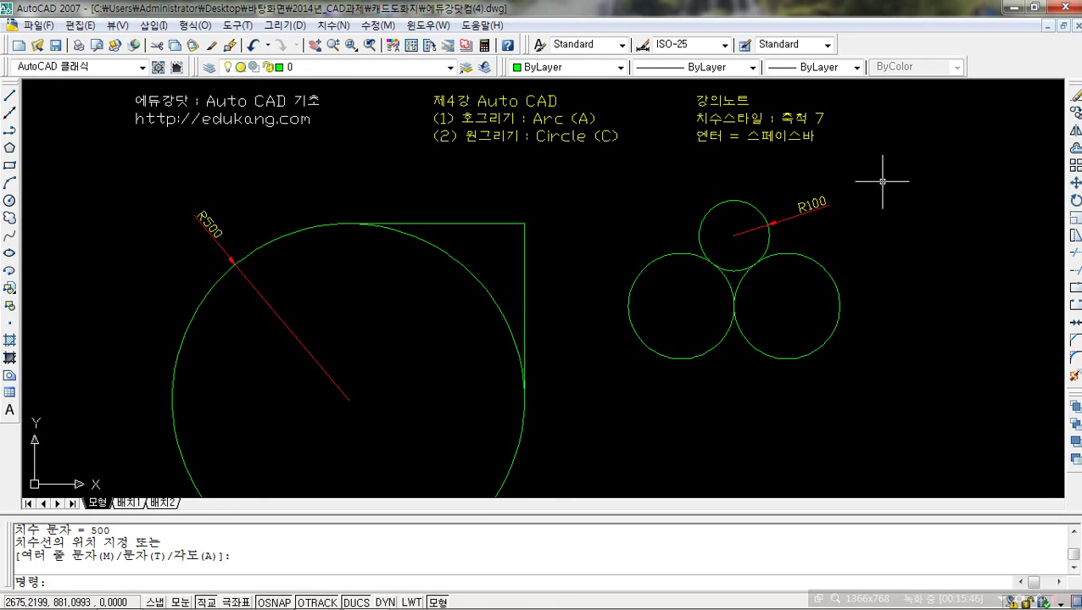
Attempt to select and move the circle cluster, then cancel the move.
key("Escape")
left_click(888, 170)
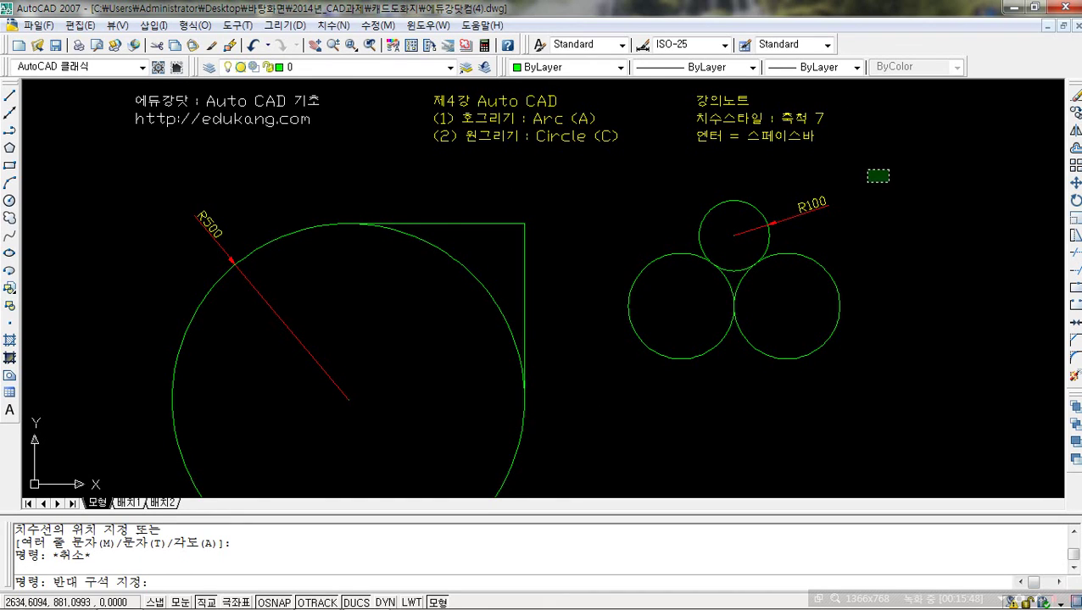
key("Escape")
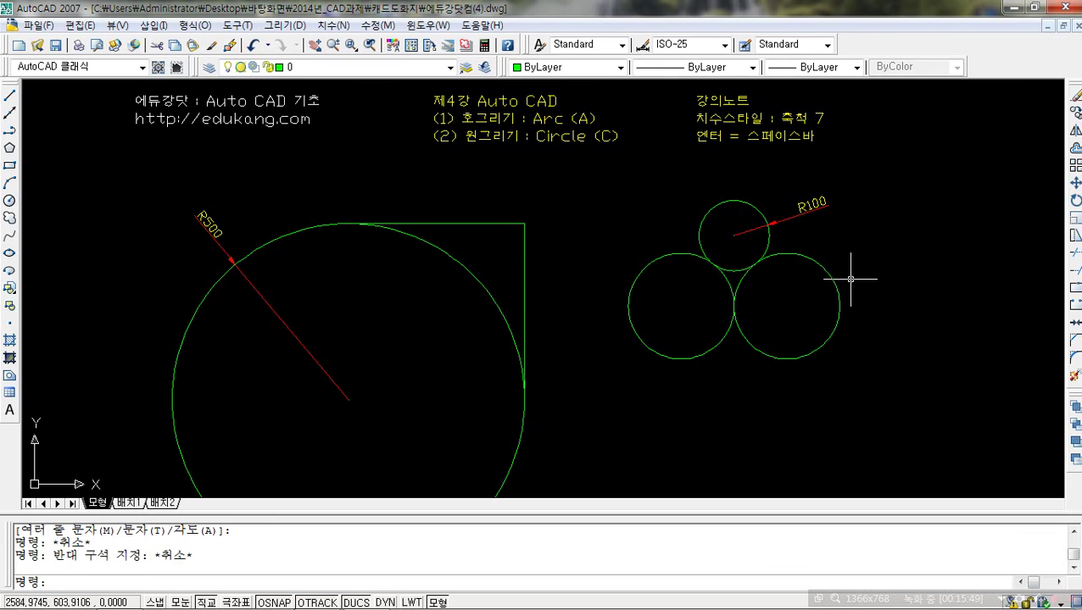
type("m")
key("space")
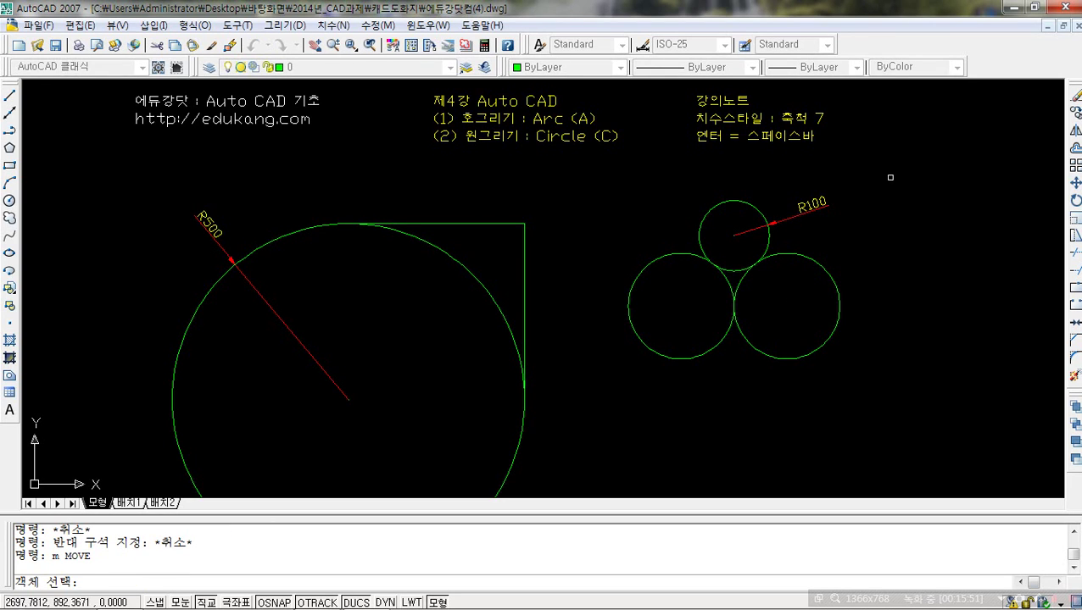
left_click(890, 178)
left_click(668, 374)
key("space")
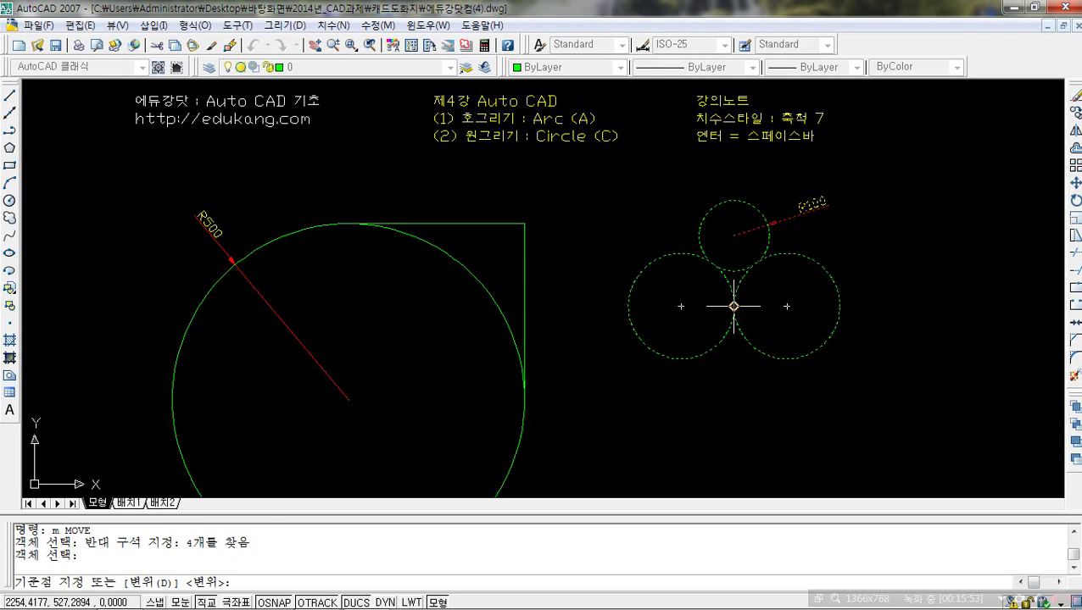
left_click(734, 306)
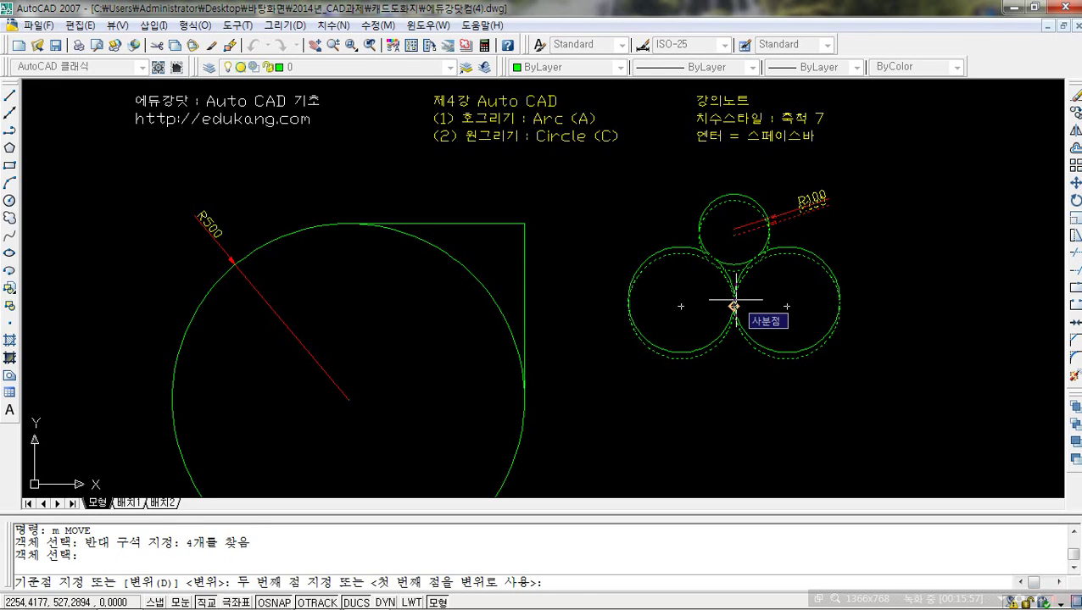
key("Escape")
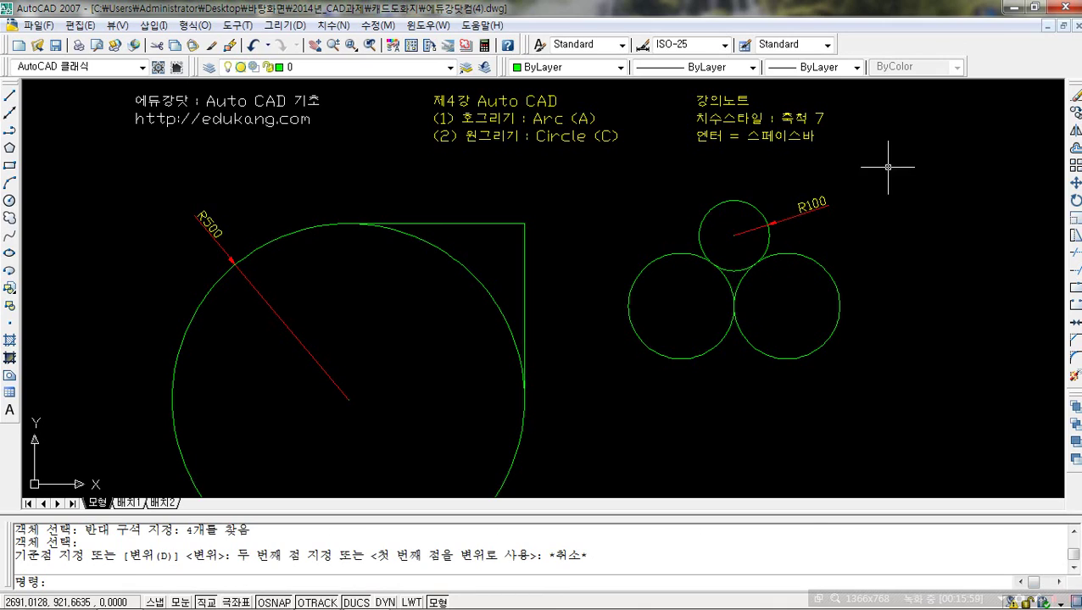
Move the three circles and R100 dimension down, level with the R500 circle.
left_click(888, 167)
left_click(607, 407)
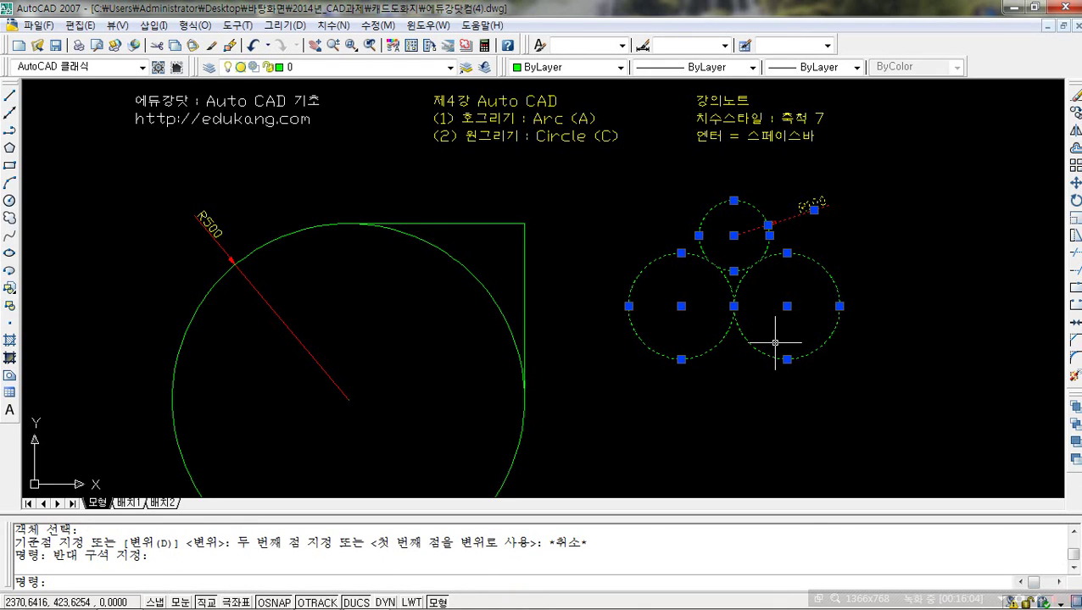
type("m")
key("space")
left_click(733, 306)
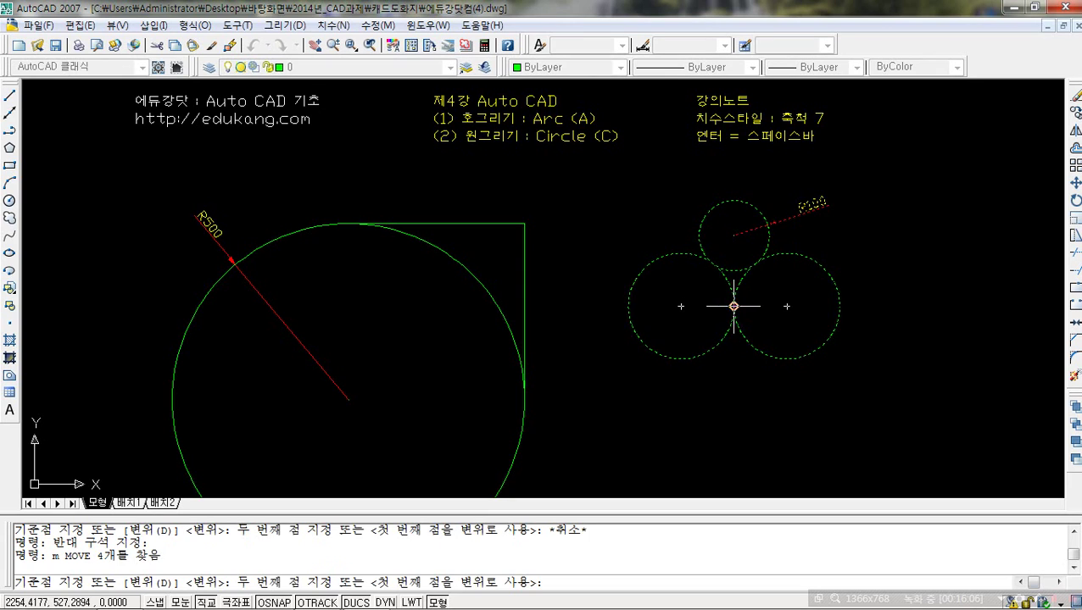
left_click(739, 410)
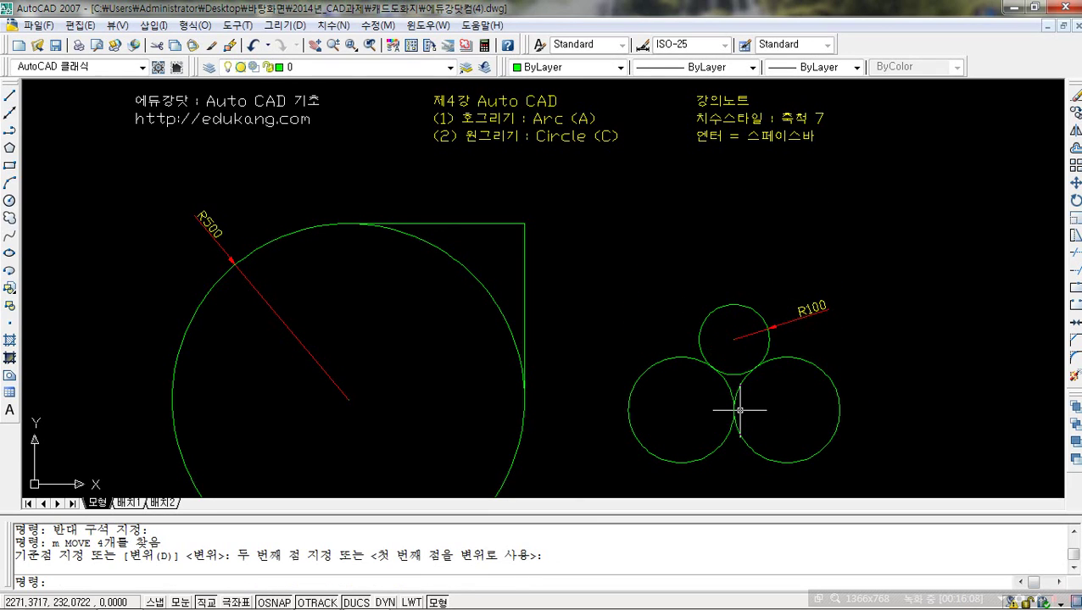